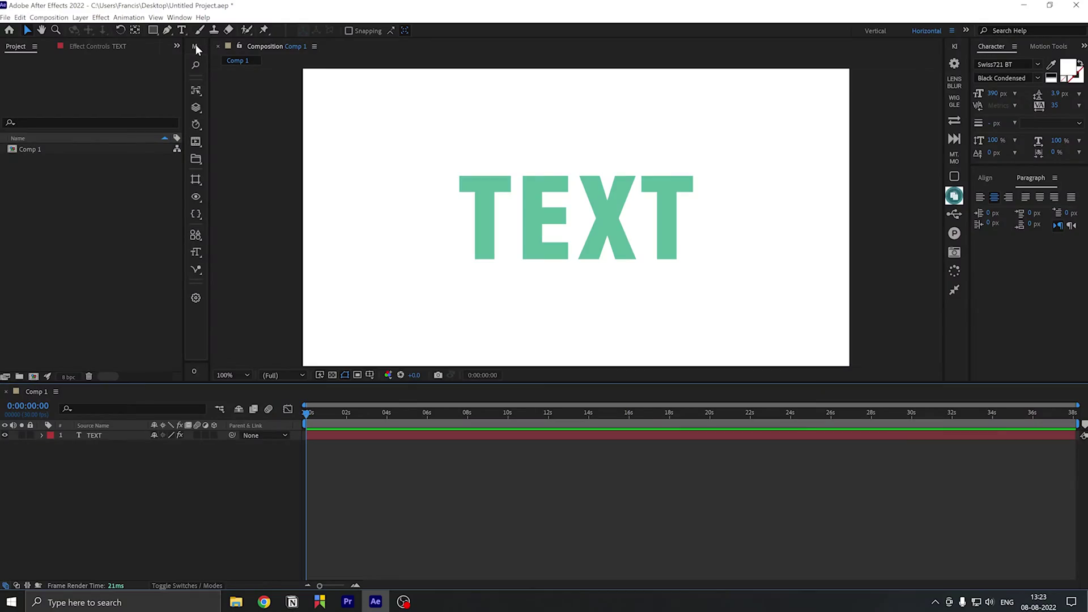
# Expand the MoBar panel and preview its command search, then switch to the Vertical workspace.
pyautogui.moveTo(209, 73); pyautogui.dragTo(208, 232)
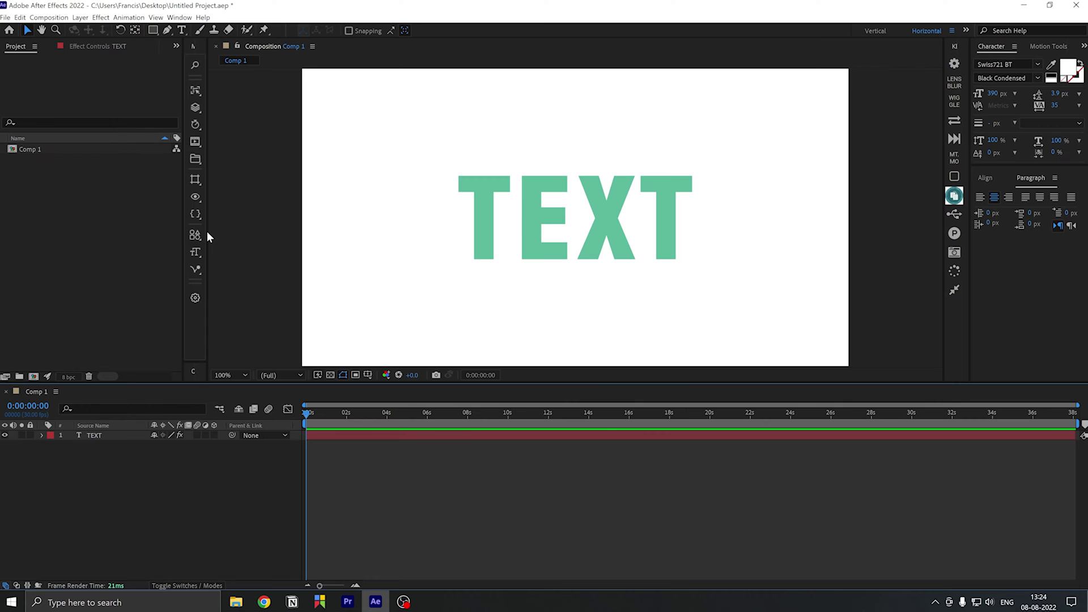
pyautogui.click(199, 66)
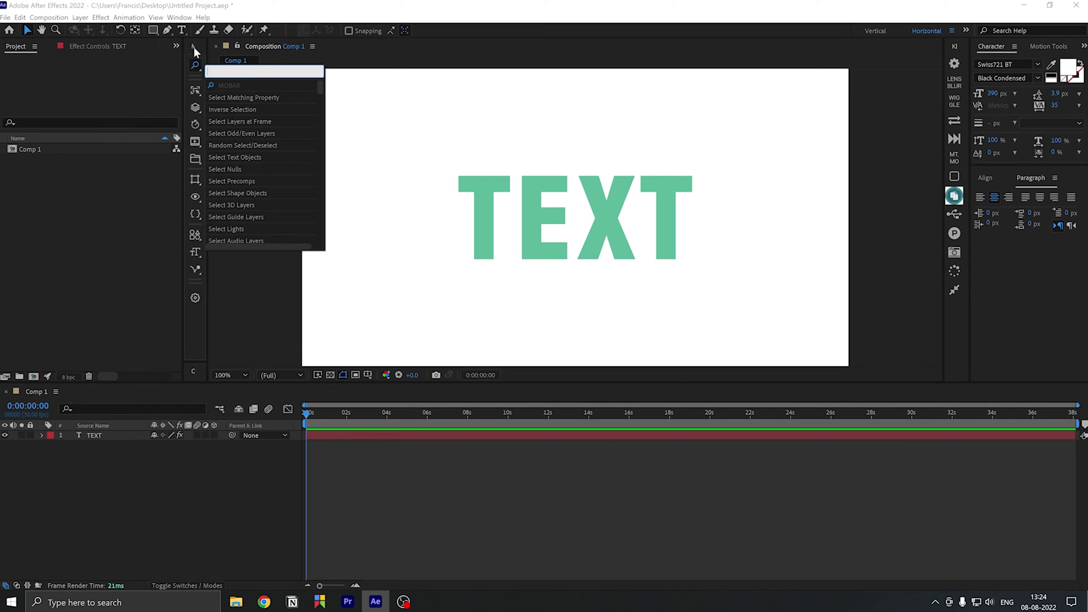
pyautogui.click(193, 50)
pyautogui.moveTo(207, 74)
pyautogui.mouseDown()
pyautogui.moveTo(277, 82)
pyautogui.moveTo(204, 83)
pyautogui.mouseUp()
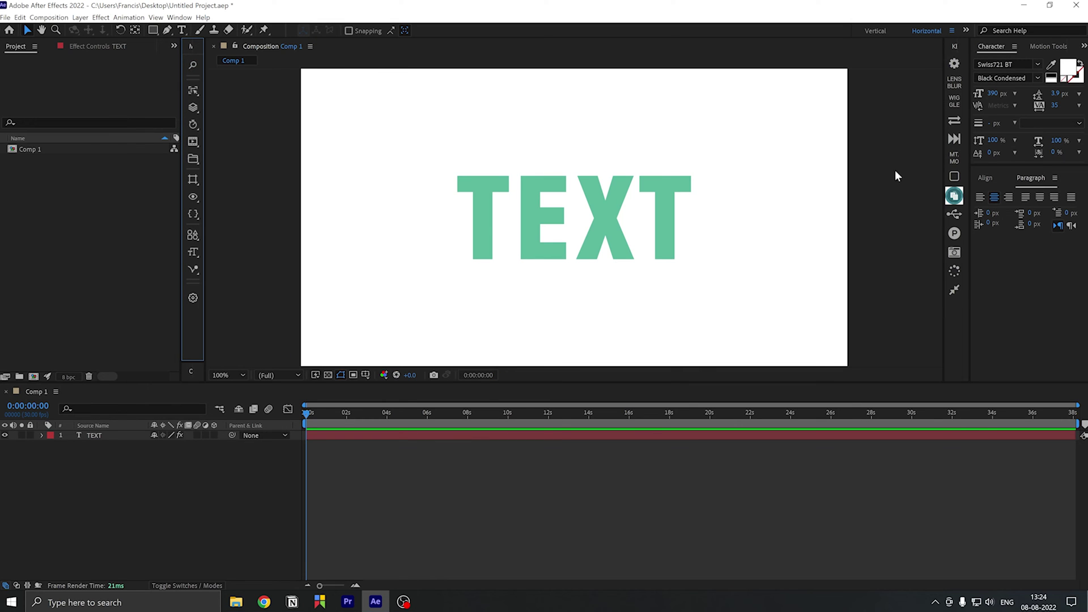
pyautogui.click(875, 32)
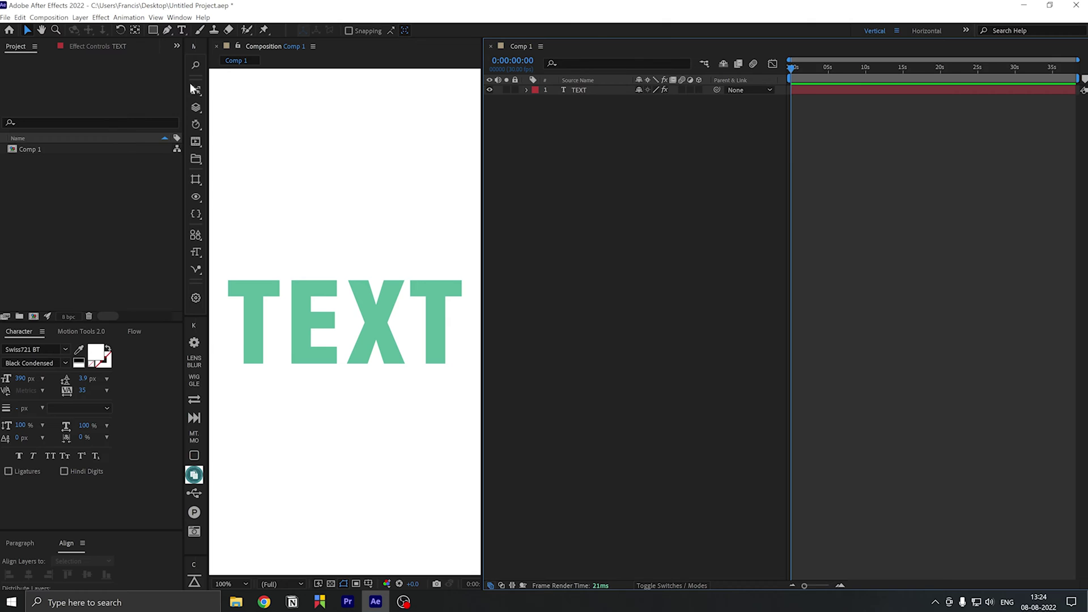
# Search MoBar for 'null' to list Select Nulls, Parent to Null and Create Nulls From Paths.
pyautogui.moveTo(195, 86)
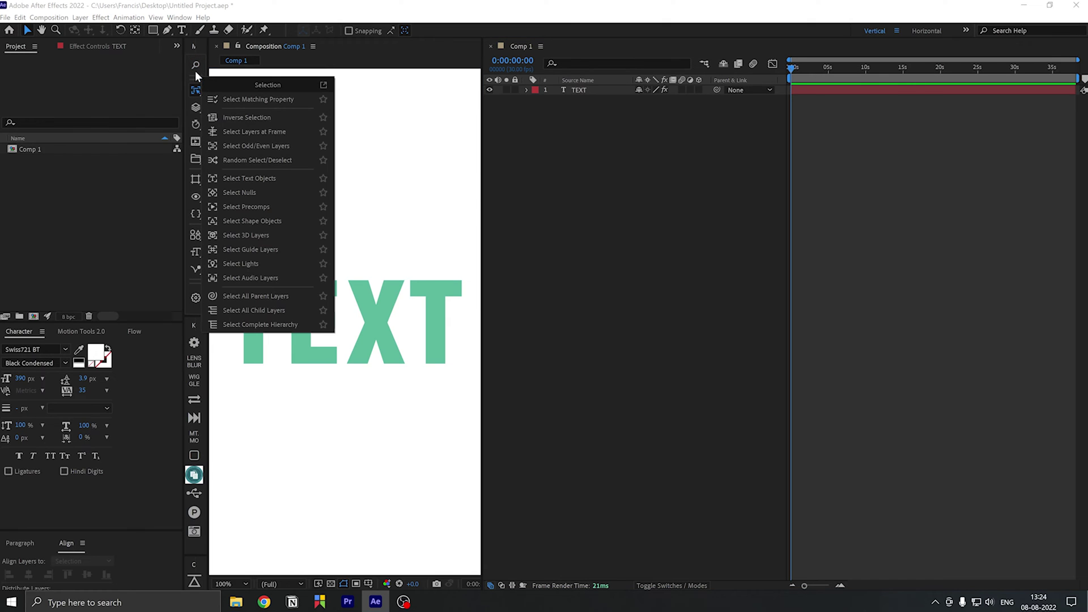
pyautogui.moveTo(197, 66)
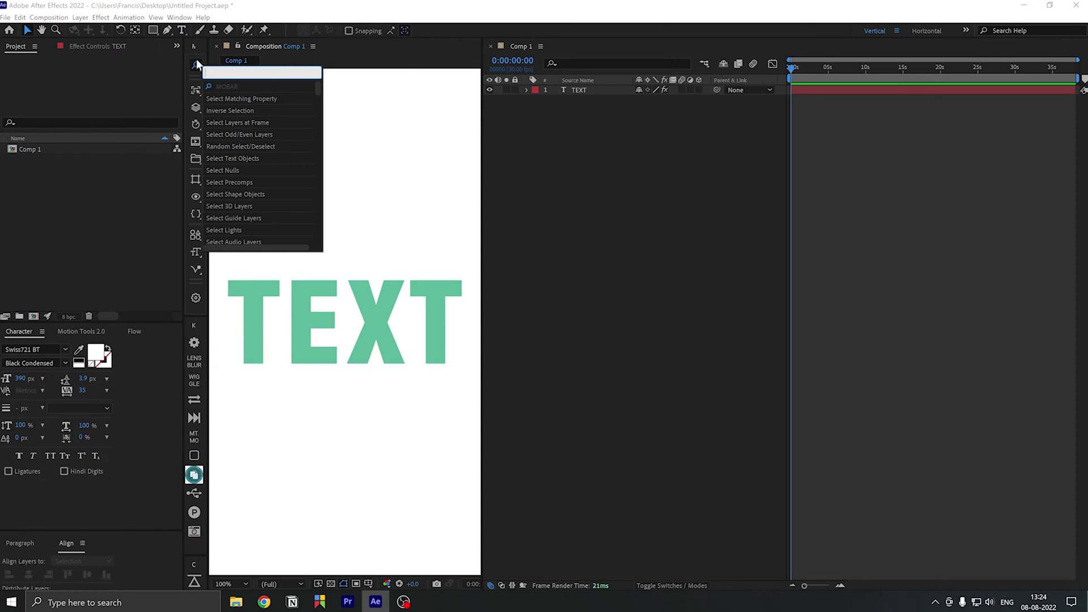
pyautogui.click(132, 196)
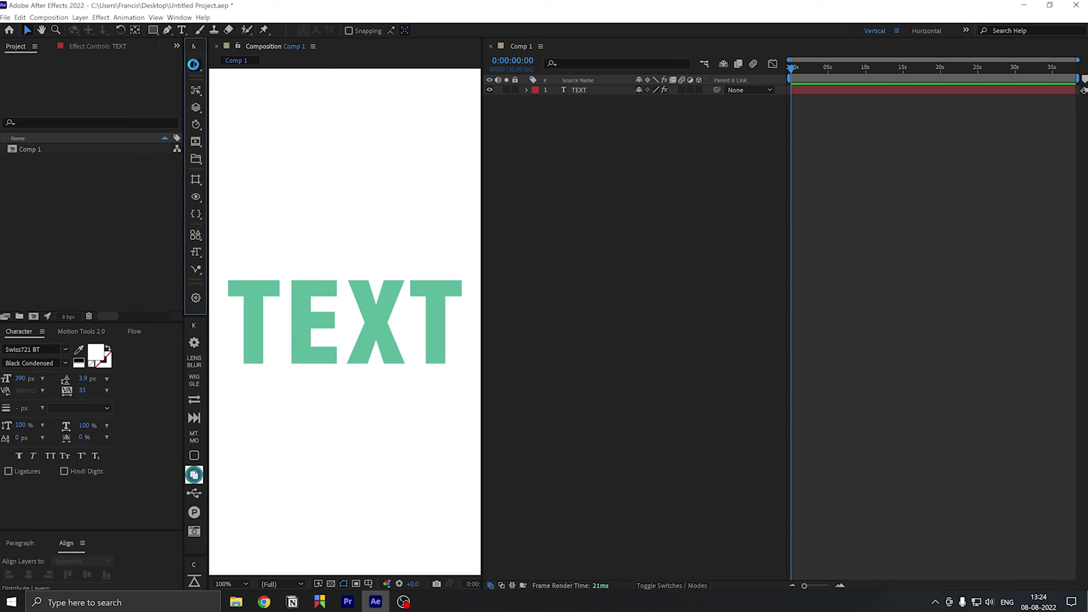
pyautogui.moveTo(195, 65)
pyautogui.write('null')
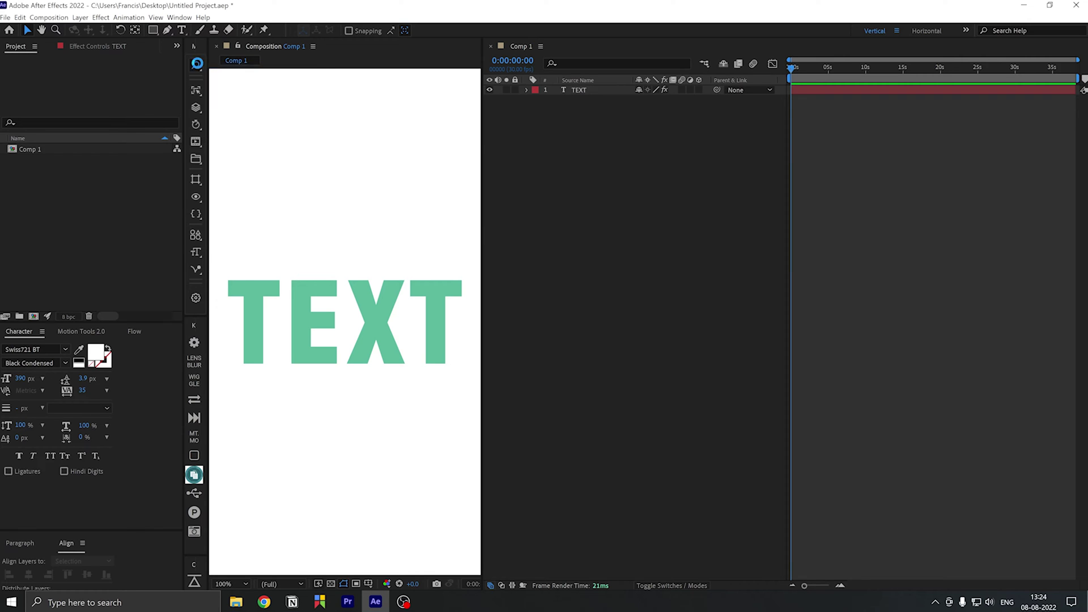
pyautogui.moveTo(199, 64)
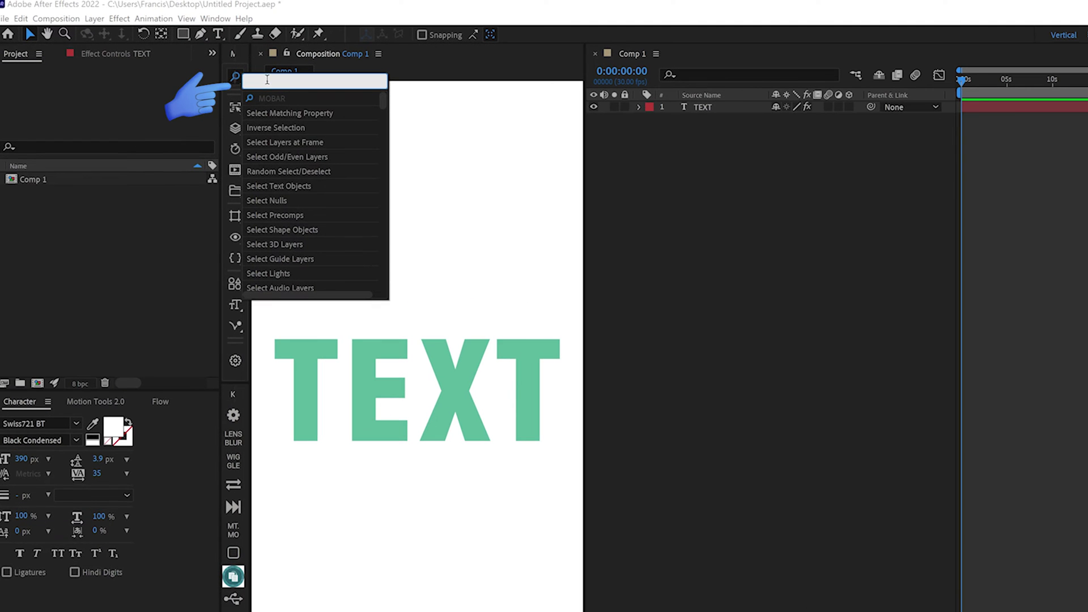
pyautogui.write('nul')
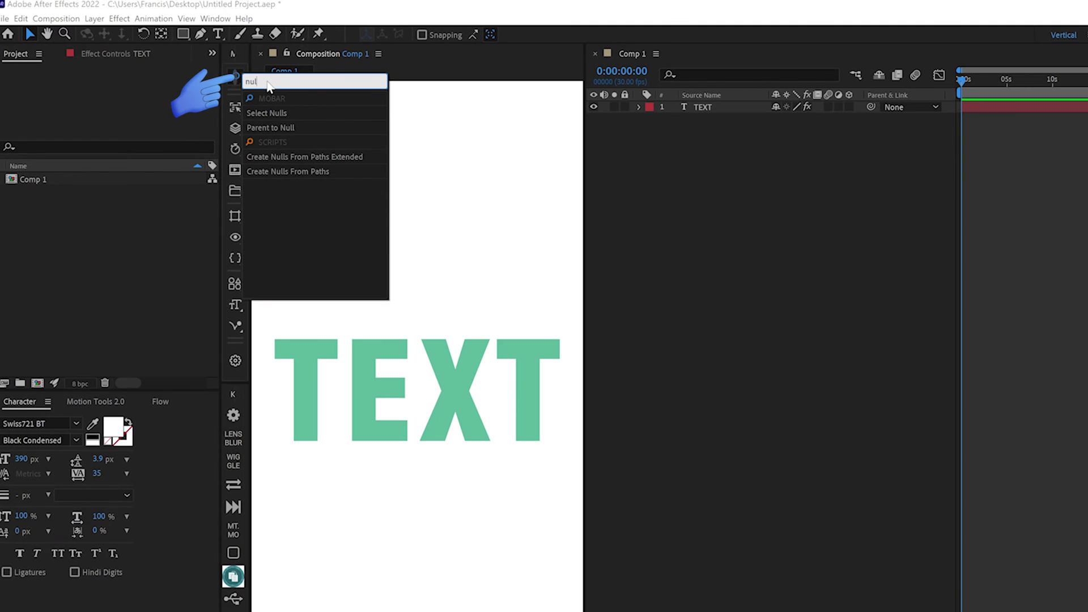
pyautogui.click(239, 78)
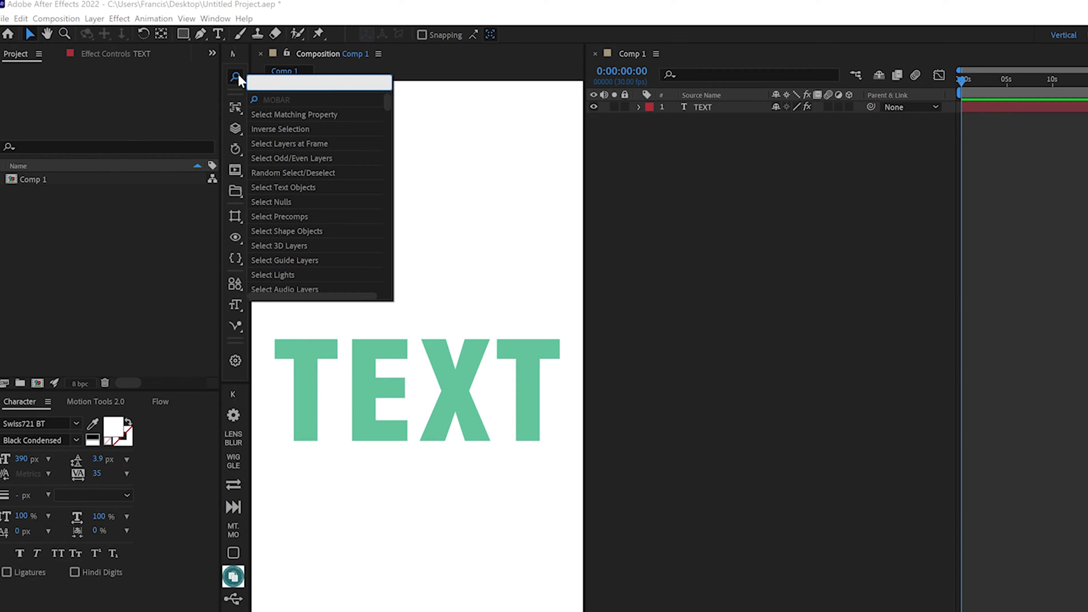
pyautogui.write('null')
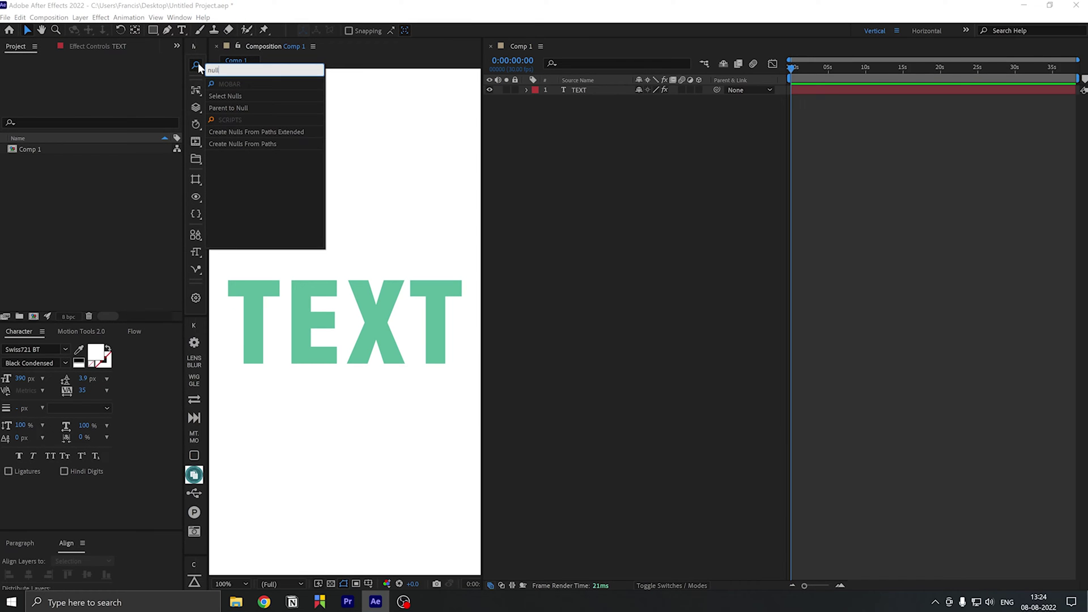
# Move the Create Nulls From Paths panel aside and open textEvo through an 'evo' search.
pyautogui.click(280, 145)
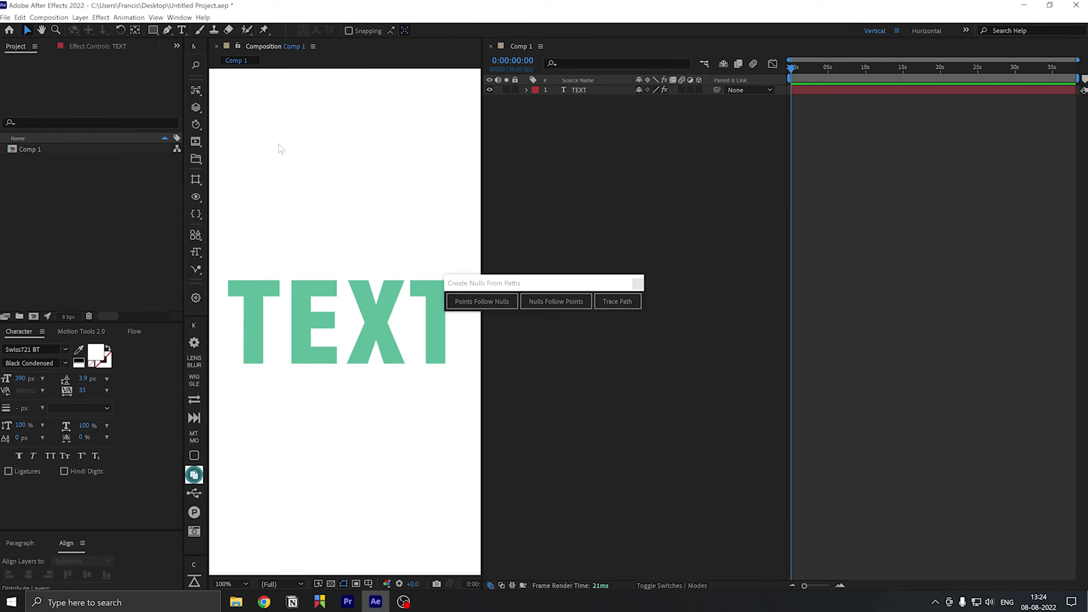
pyautogui.moveTo(485, 284); pyautogui.dragTo(120, 156)
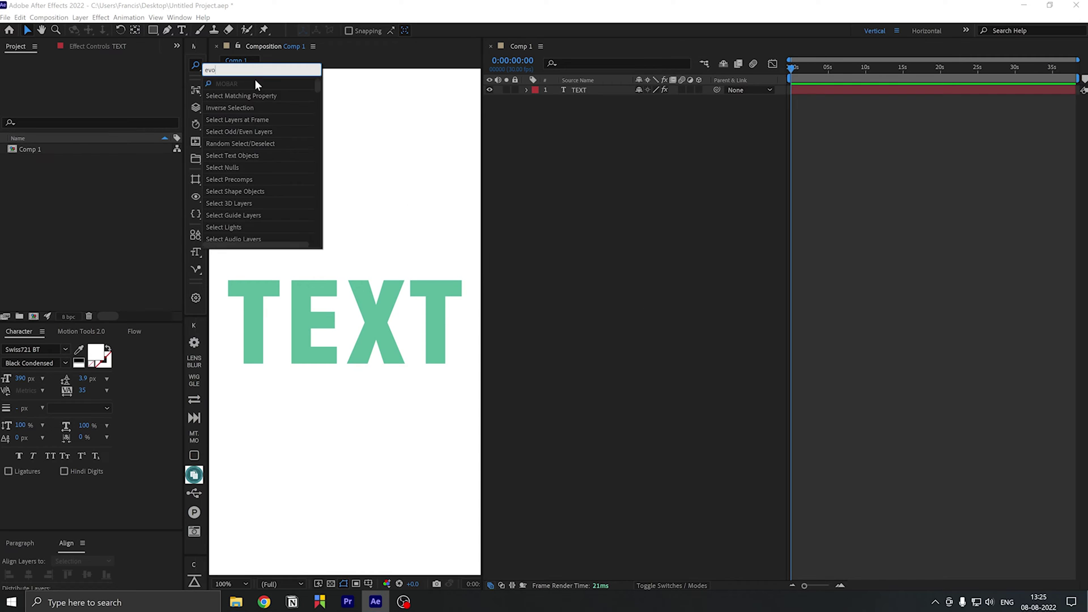
pyautogui.write('evo')
pyautogui.click(230, 100)
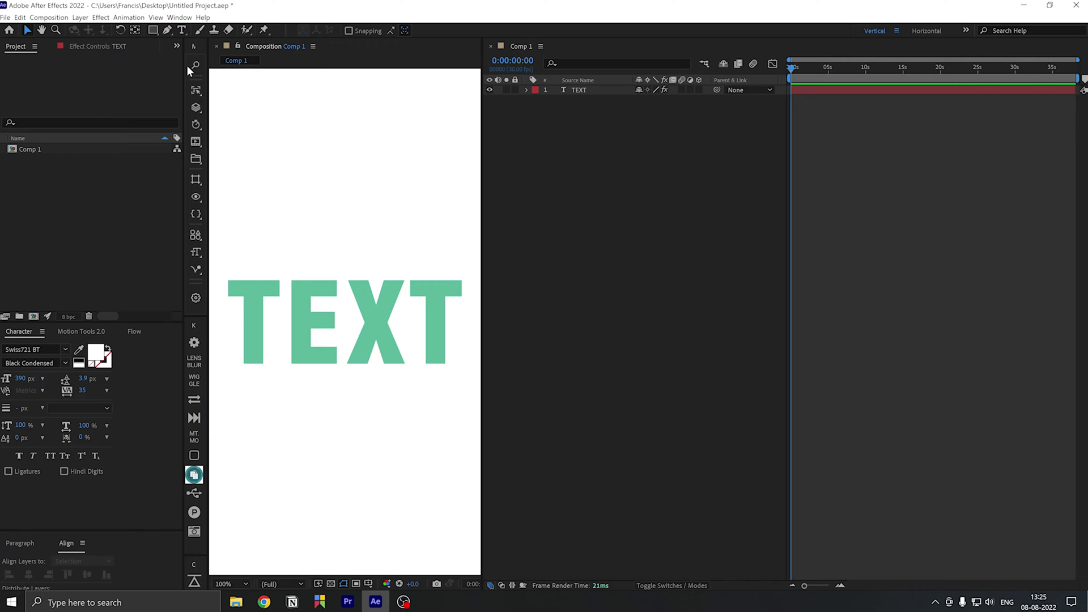
# Browse the TEXT layer's Effect Controls, the Motion Tools 2.0 panel and the Character panel.
pyautogui.click(194, 66)
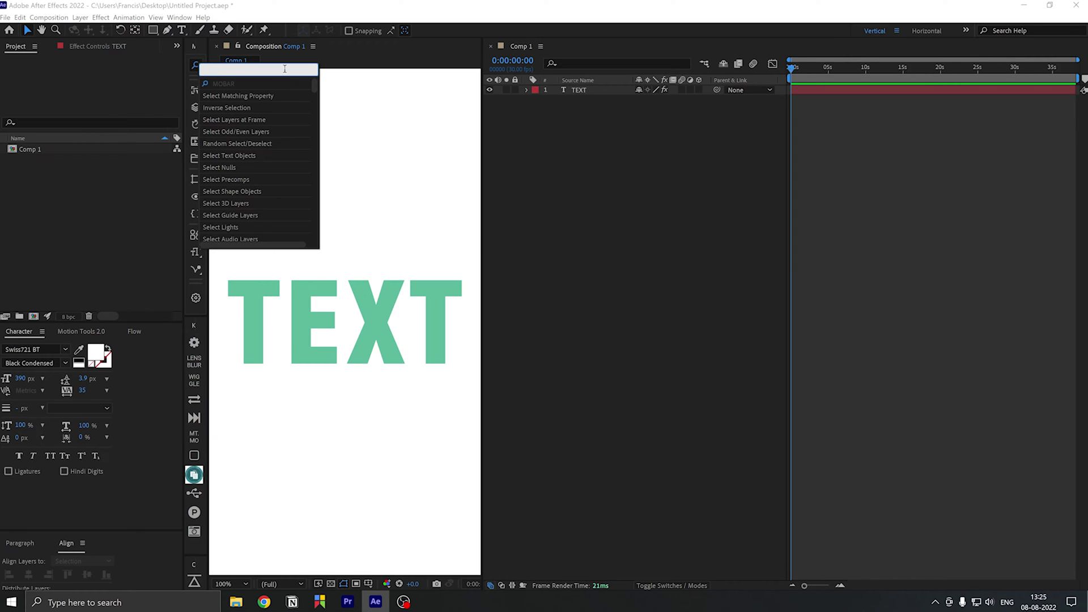
pyautogui.click(543, 104)
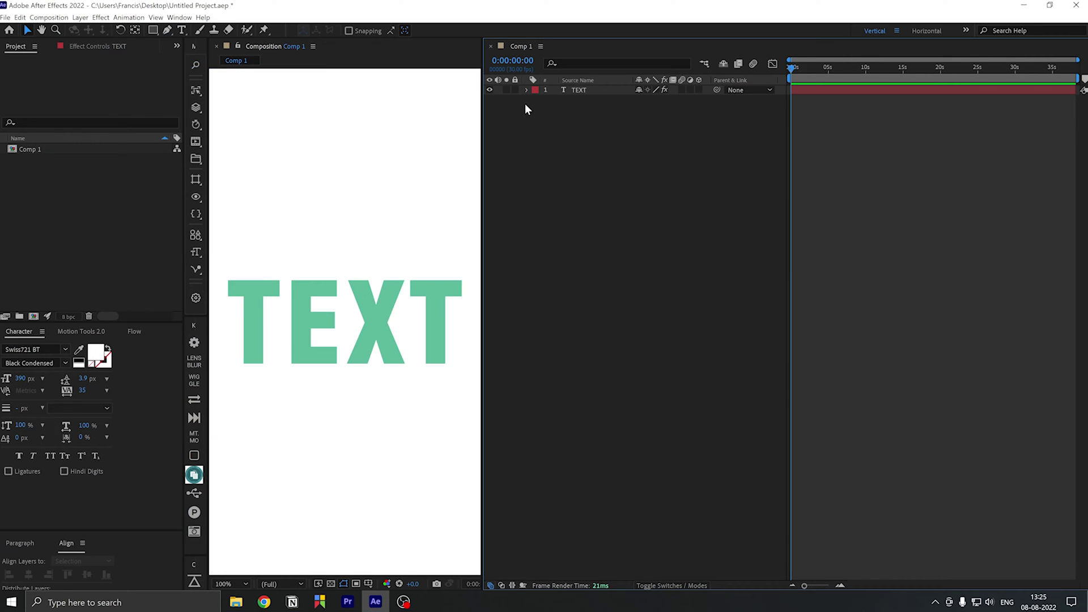
pyautogui.click(86, 45)
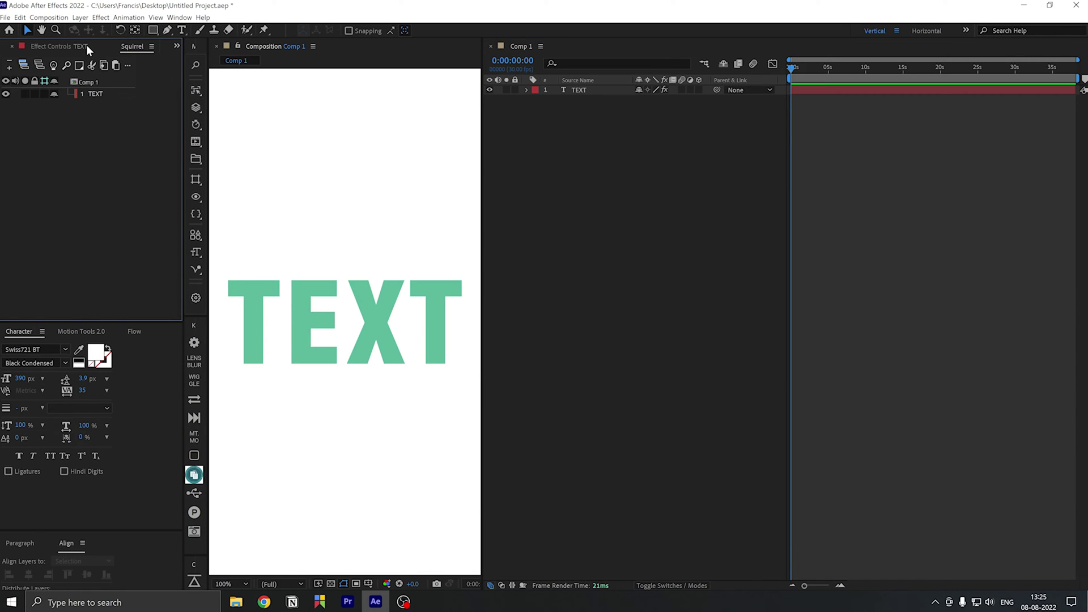
pyautogui.scroll(1, 86, 45)
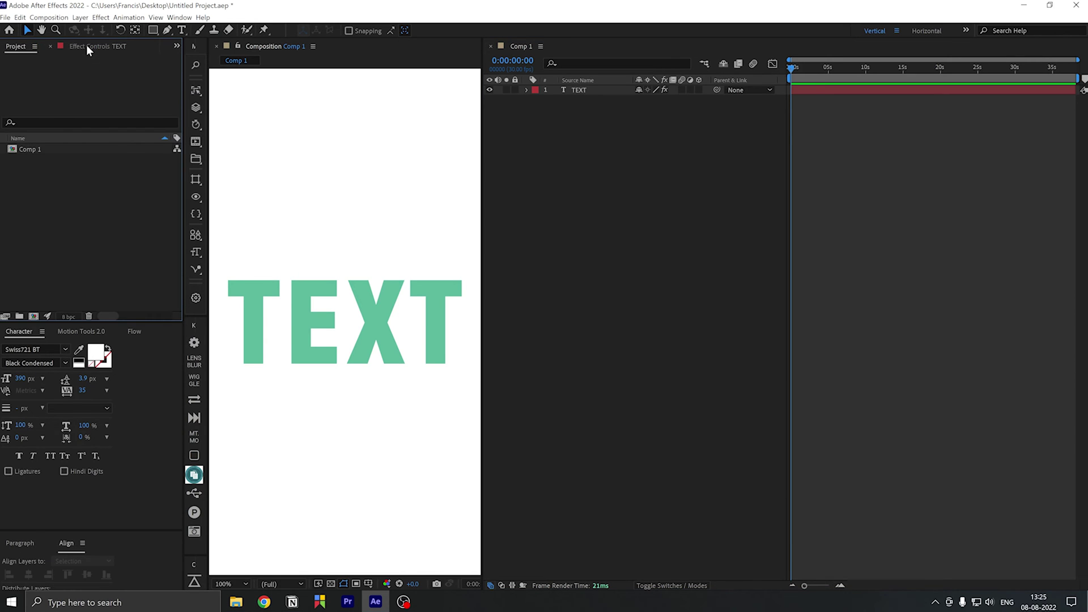
pyautogui.click(80, 331)
pyautogui.hotkey('ctrl', '6')
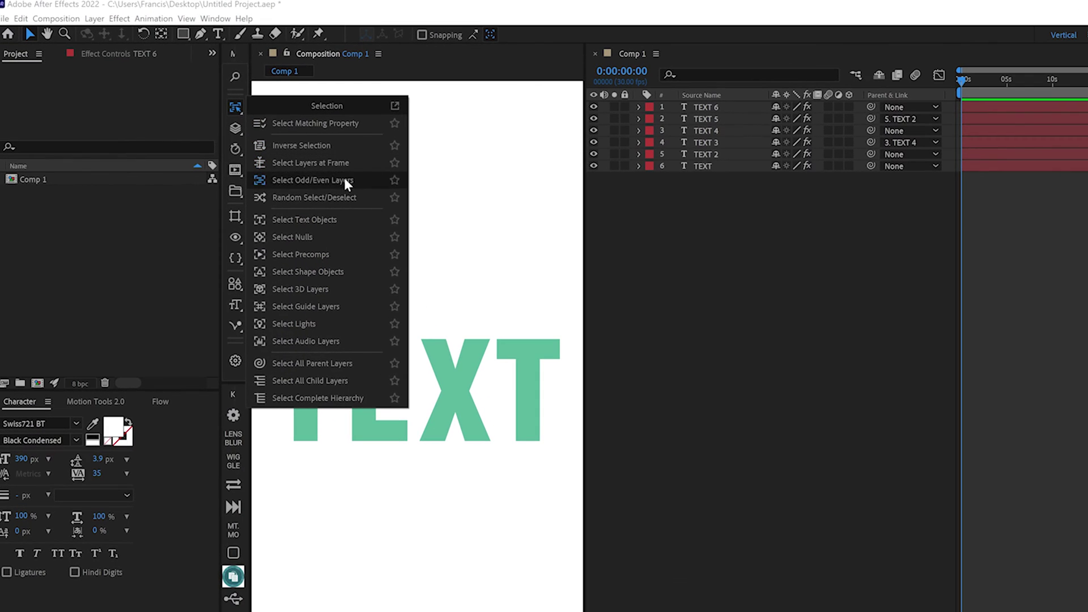
# Select the parent layers and the odd/even layers, then reorder them with Order Layers.
pyautogui.click(335, 363)
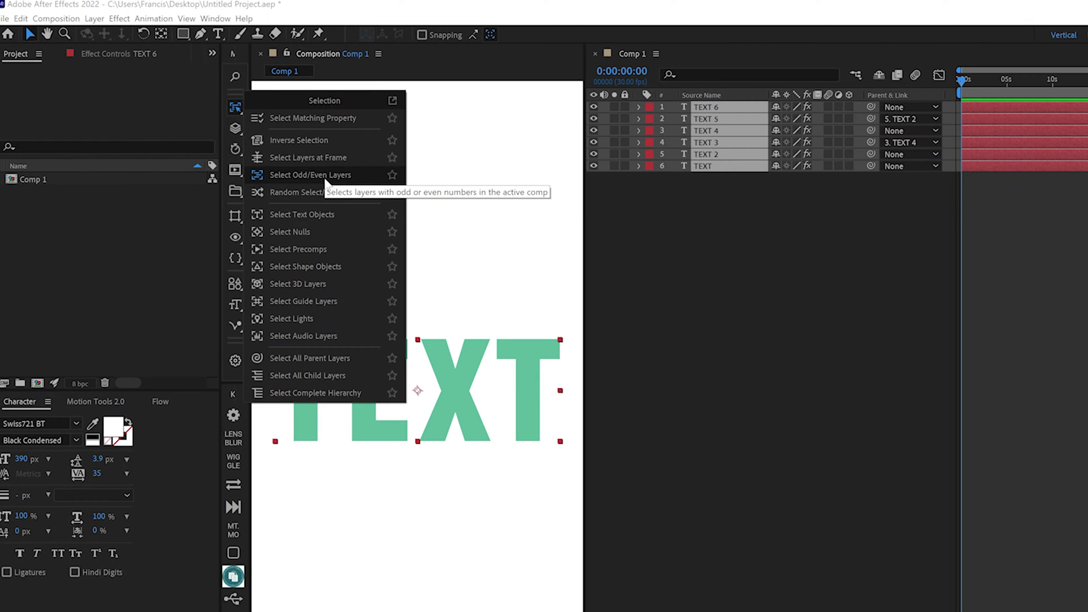
pyautogui.click(325, 179)
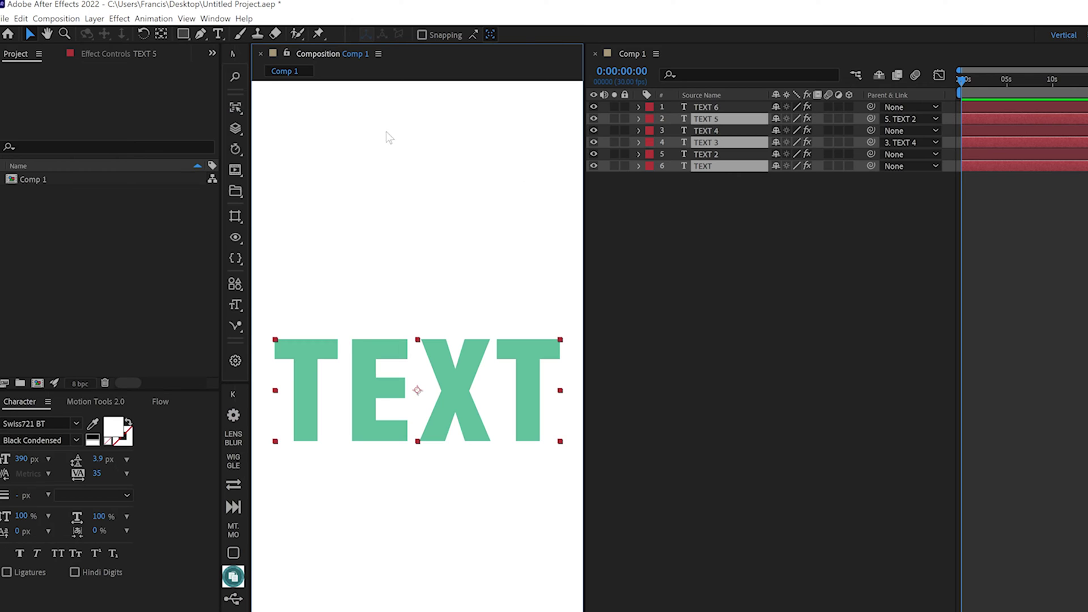
pyautogui.click(235, 131)
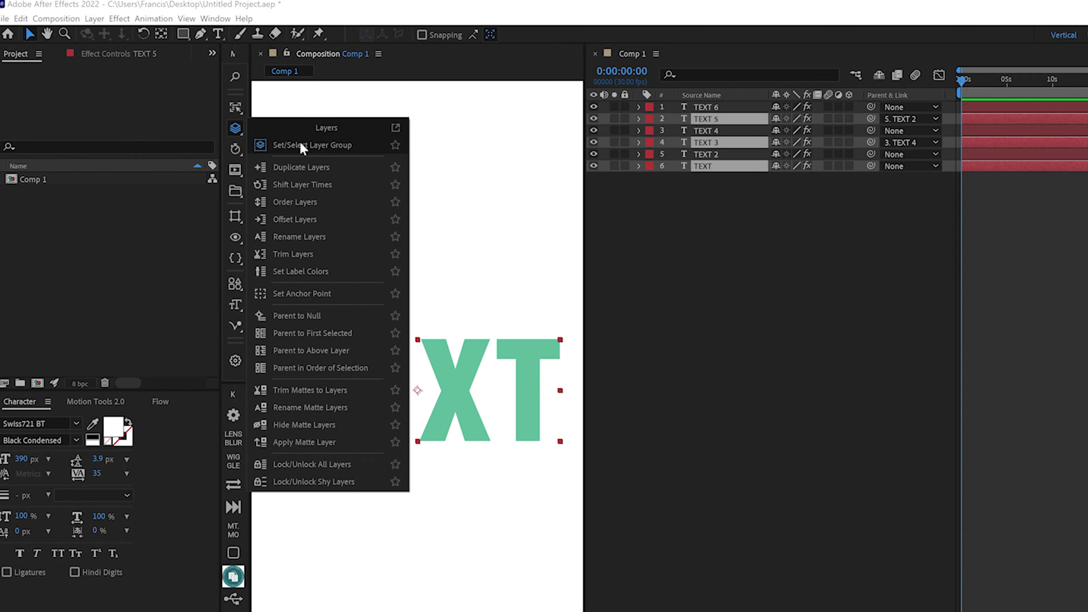
pyautogui.click(294, 201)
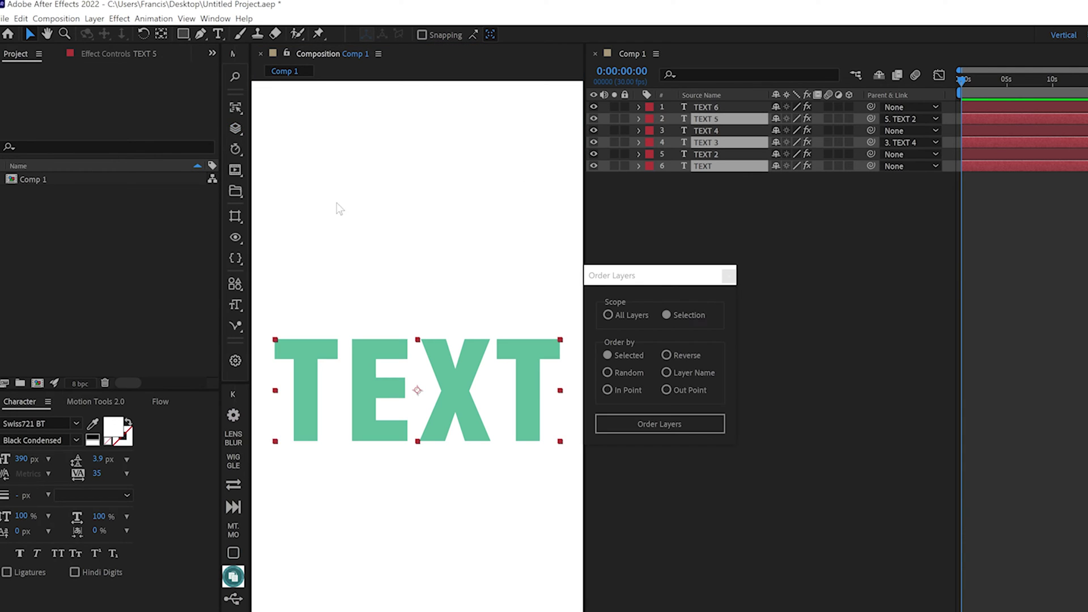
pyautogui.click(667, 429)
# Try Auto-Crop, then organize the project so Comp 1 sits in a Comps folder.
pyautogui.moveTo(235, 170)
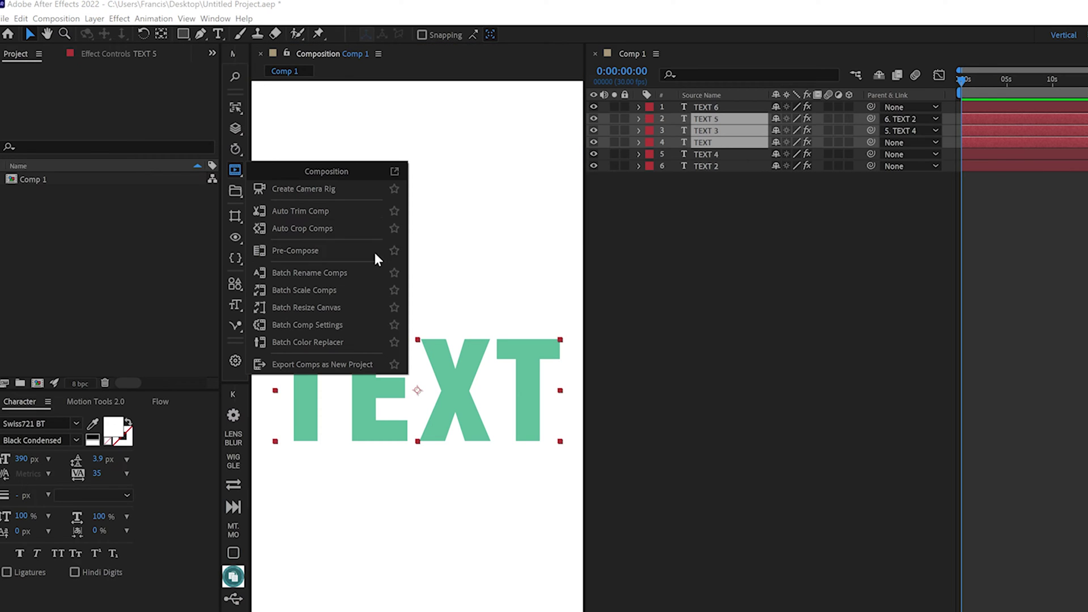
pyautogui.click(312, 229)
pyautogui.click(689, 391)
pyautogui.moveTo(234, 191)
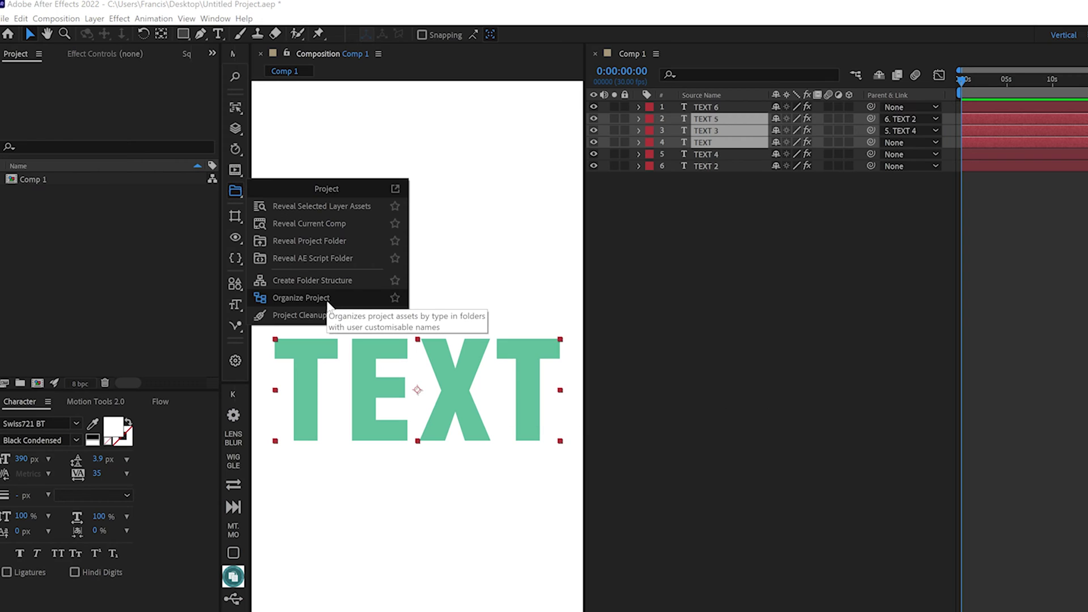
pyautogui.click(301, 298)
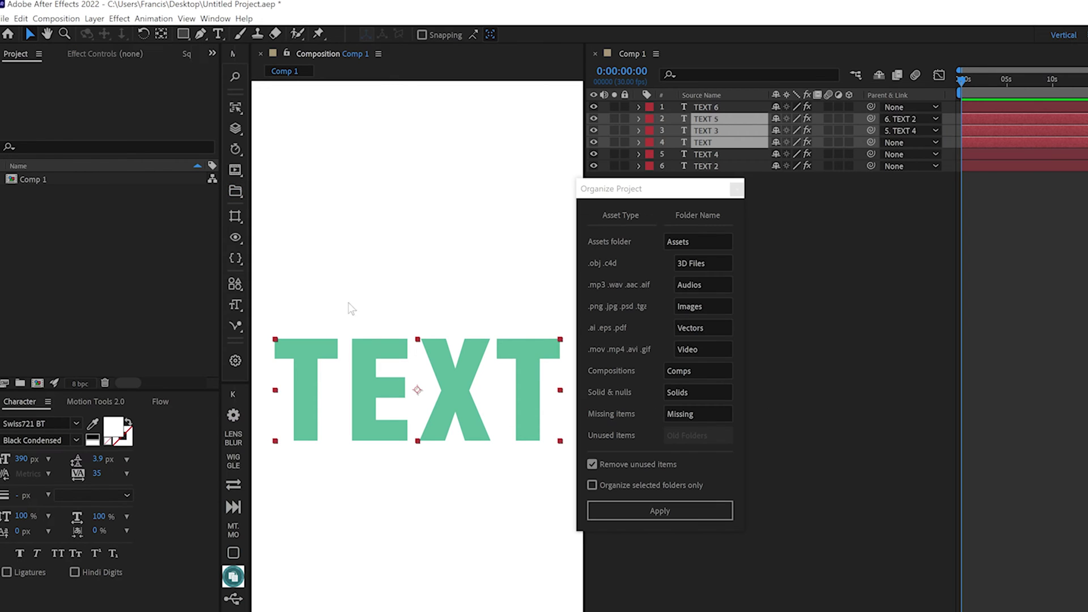
pyautogui.click(691, 516)
pyautogui.moveTo(242, 237)
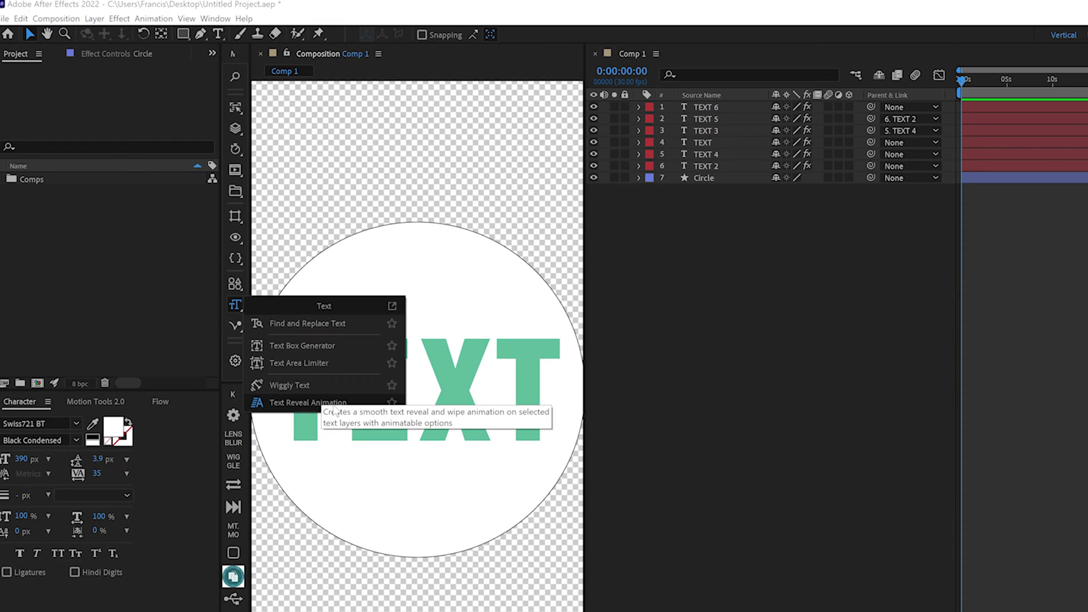
# Apply Text Reveal Animation to TEXT 6 and review its Text Reveal settings.
pyautogui.click(716, 108)
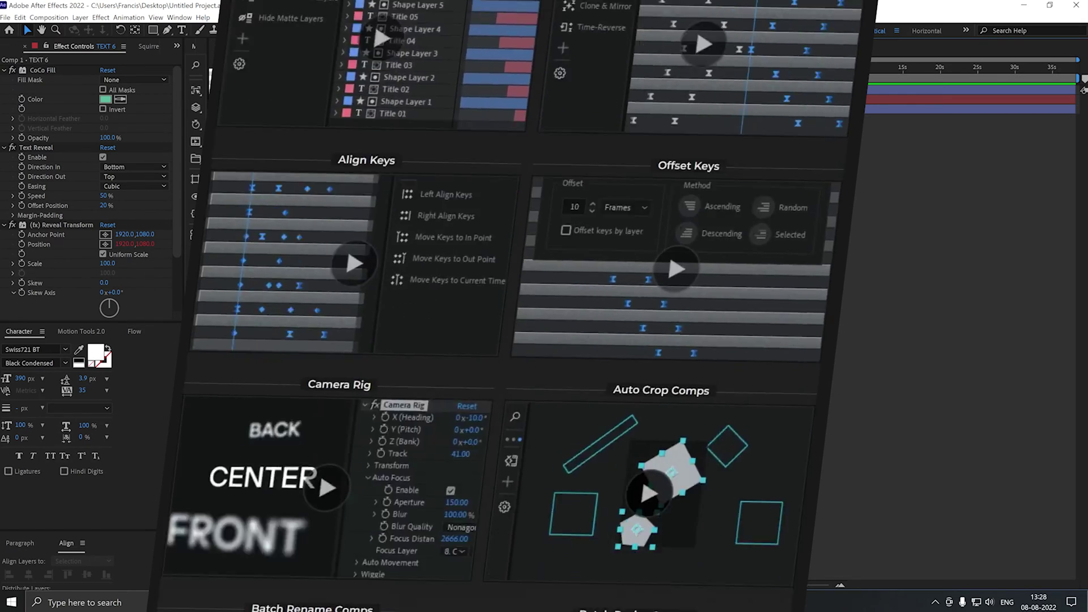
pyautogui.scroll(1, 61, 48)
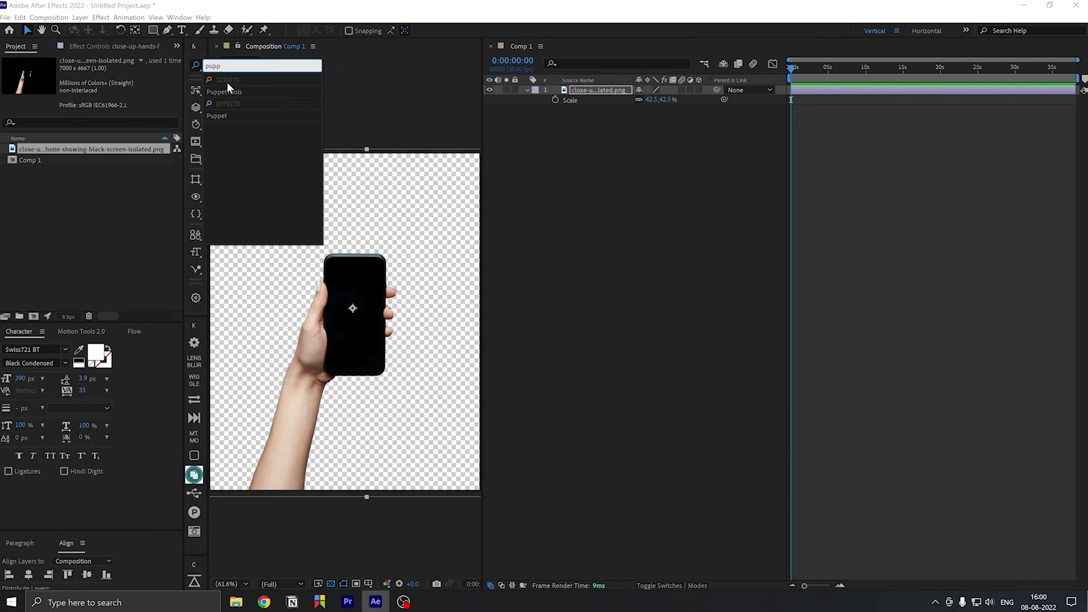
# Open PuppetTools and place puppet pins at the bottom of the arm and on the hand.
pyautogui.click(233, 92)
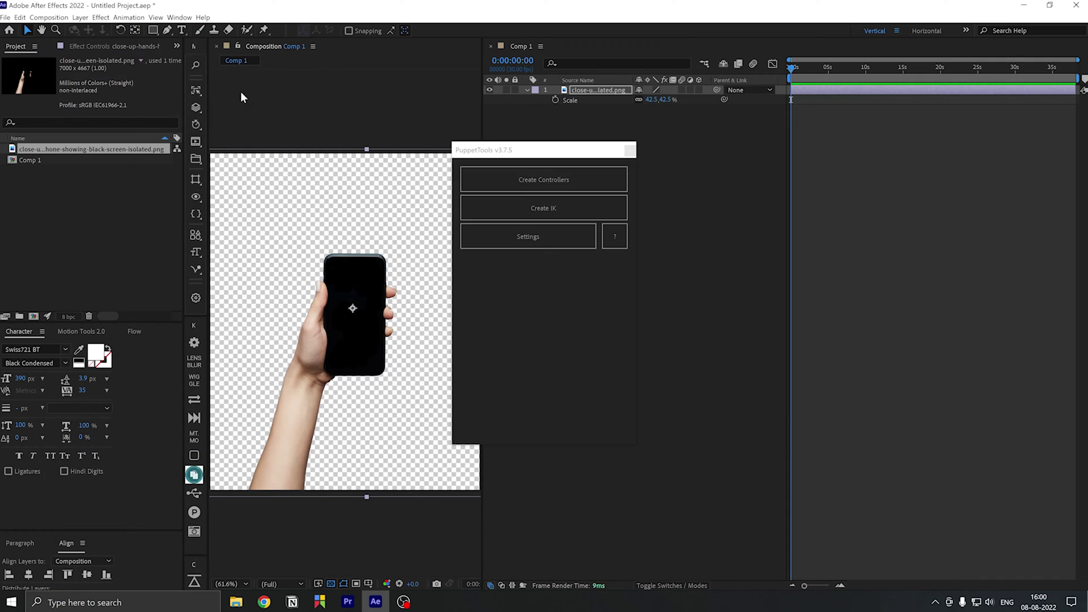
pyautogui.moveTo(564, 159); pyautogui.dragTo(137, 119)
pyautogui.click(264, 30)
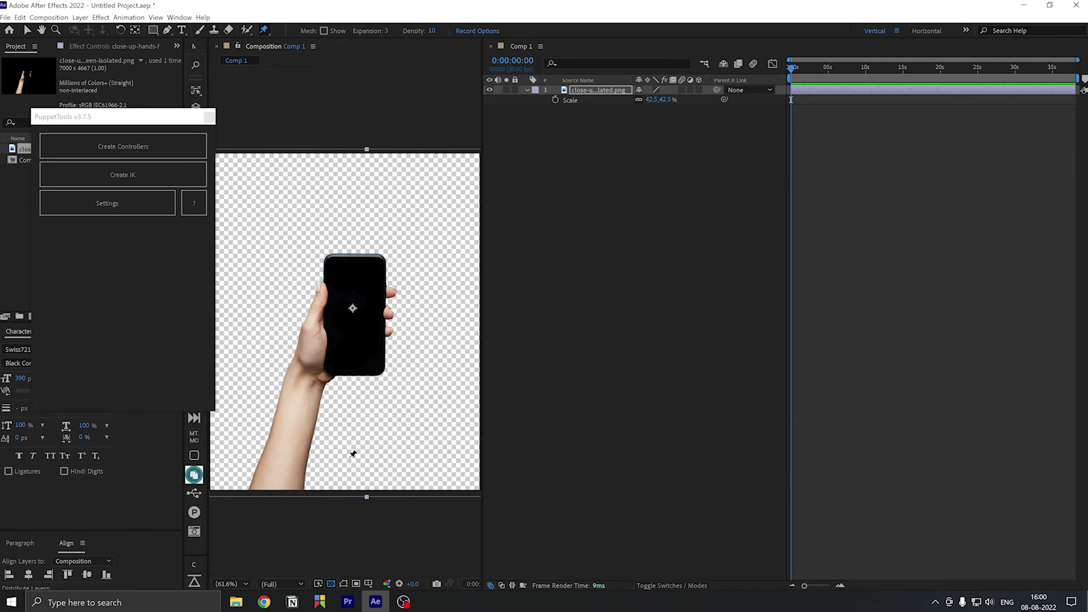
pyautogui.click(277, 486)
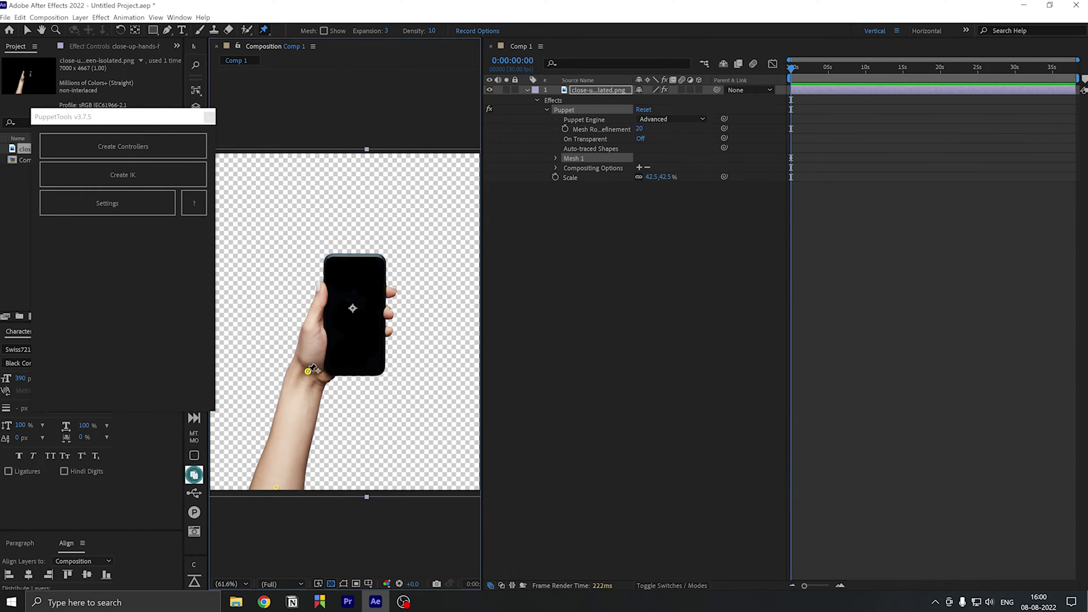
pyautogui.click(326, 358)
# Create controllers for the three pins, chain them by parenting, add an IK control, and bend the hand left.
pyautogui.click(616, 118)
pyautogui.click(607, 90)
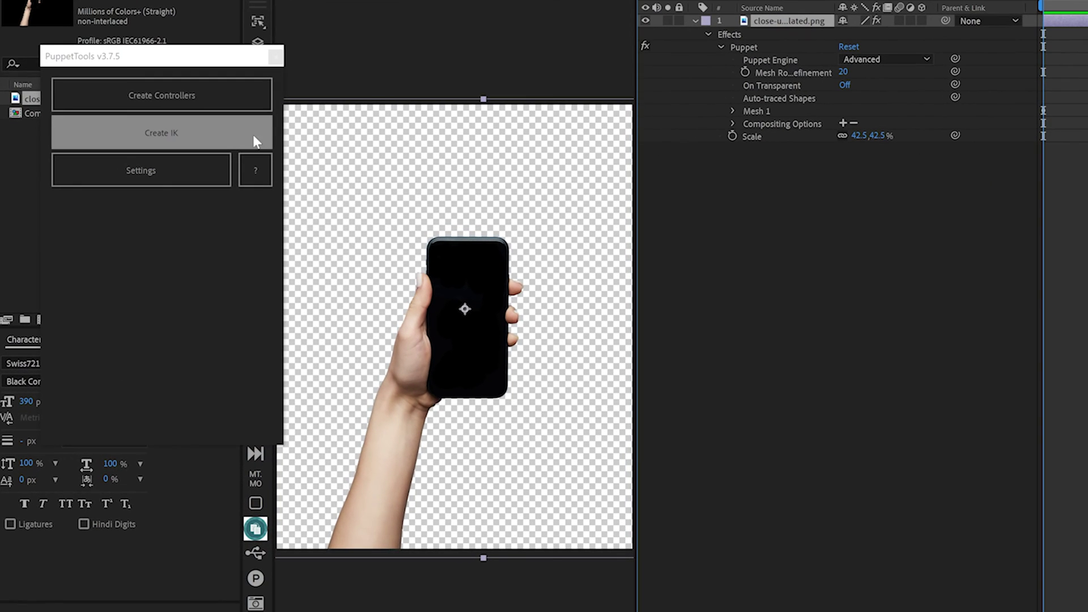
pyautogui.click(193, 139)
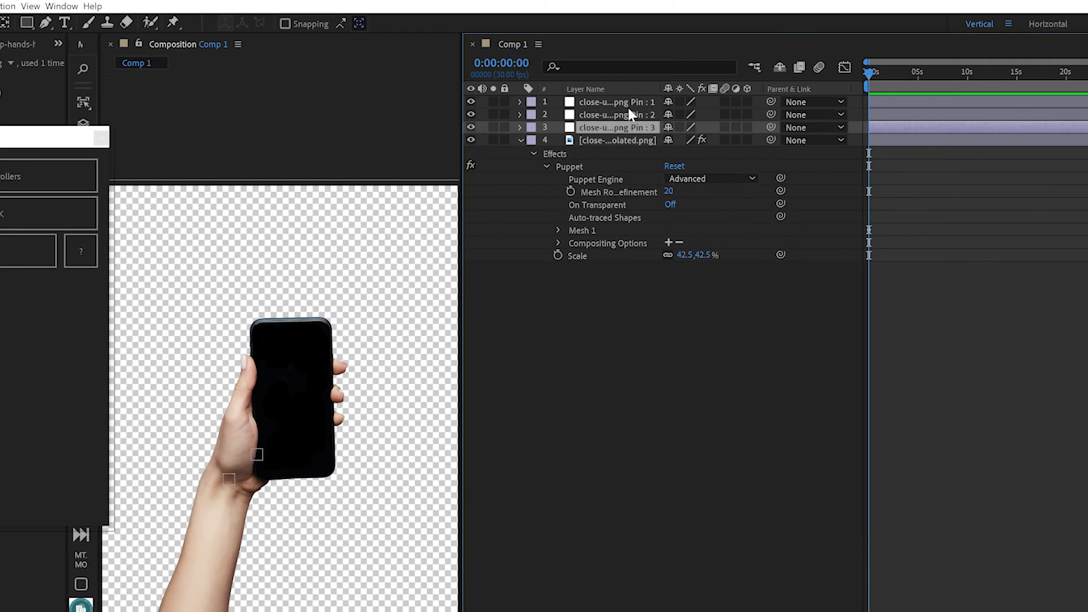
pyautogui.click(628, 107)
pyautogui.moveTo(771, 128); pyautogui.dragTo(625, 102)
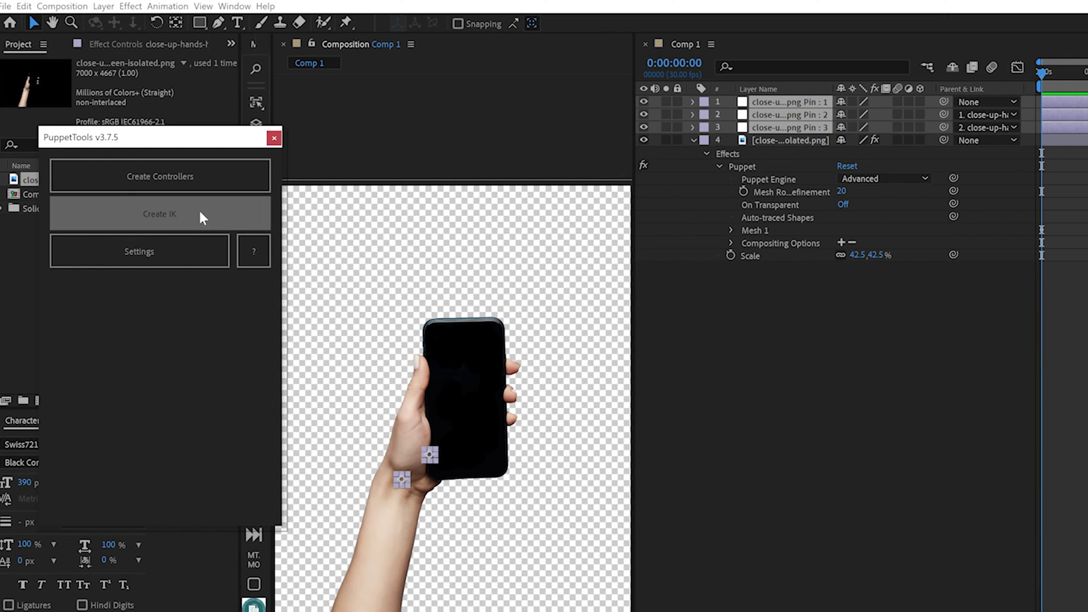
pyautogui.click(29, 215)
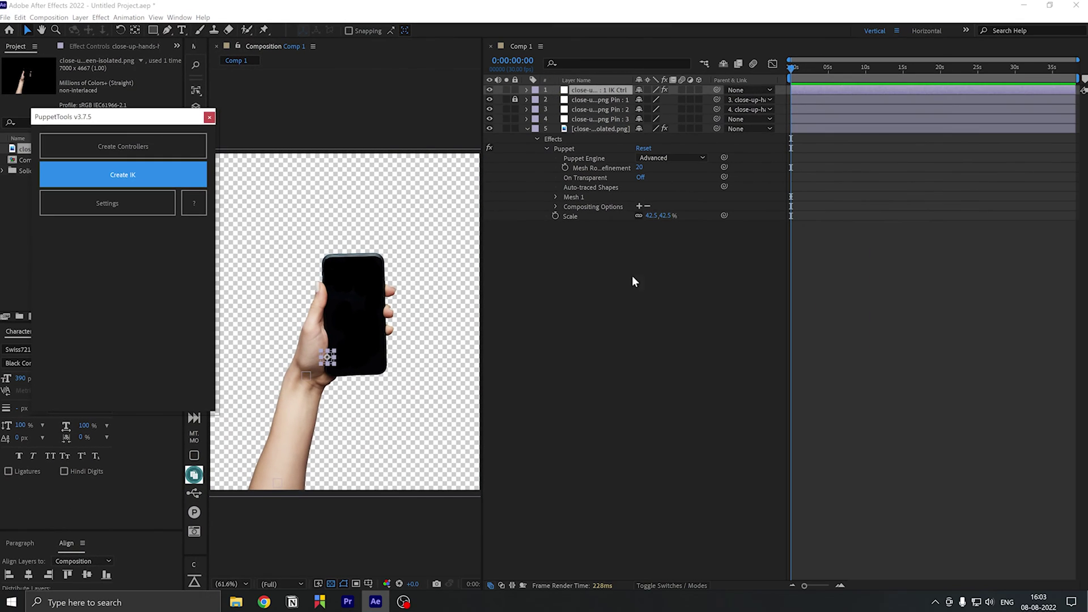
pyautogui.click(430, 456)
pyautogui.moveTo(333, 362); pyautogui.dragTo(311, 365)
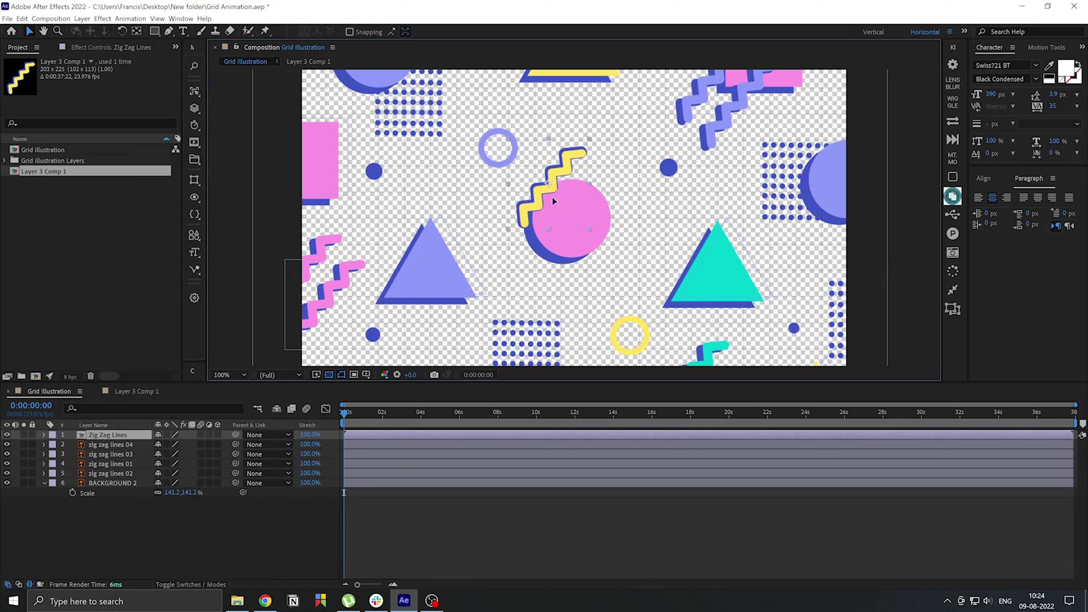
pyautogui.hotkey('ctrl', 'd')
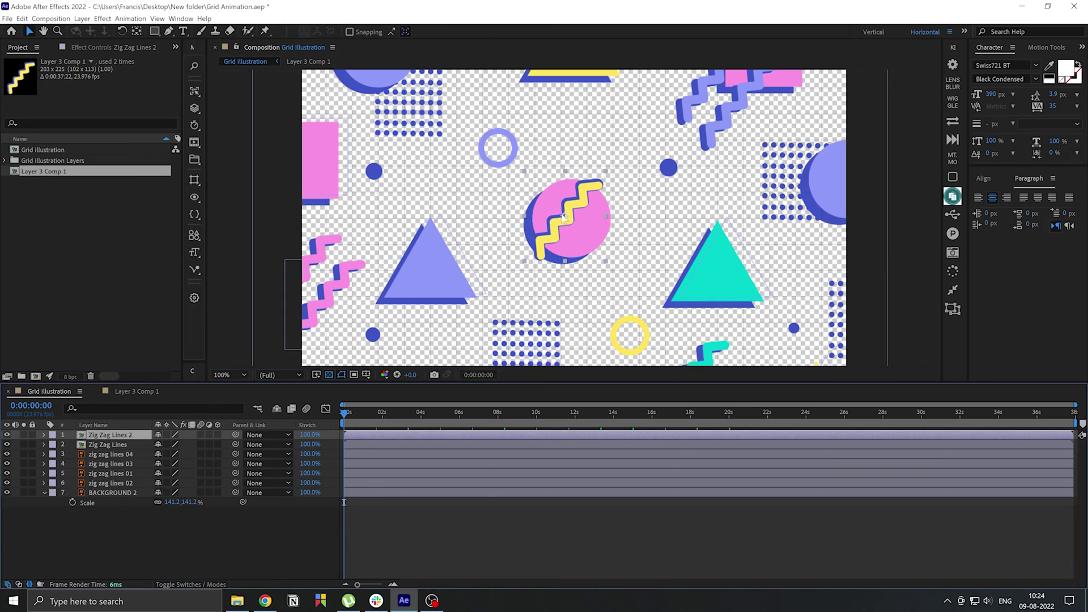
pyautogui.moveTo(570, 221); pyautogui.dragTo(619, 251)
pyautogui.doubleClick(619, 251)
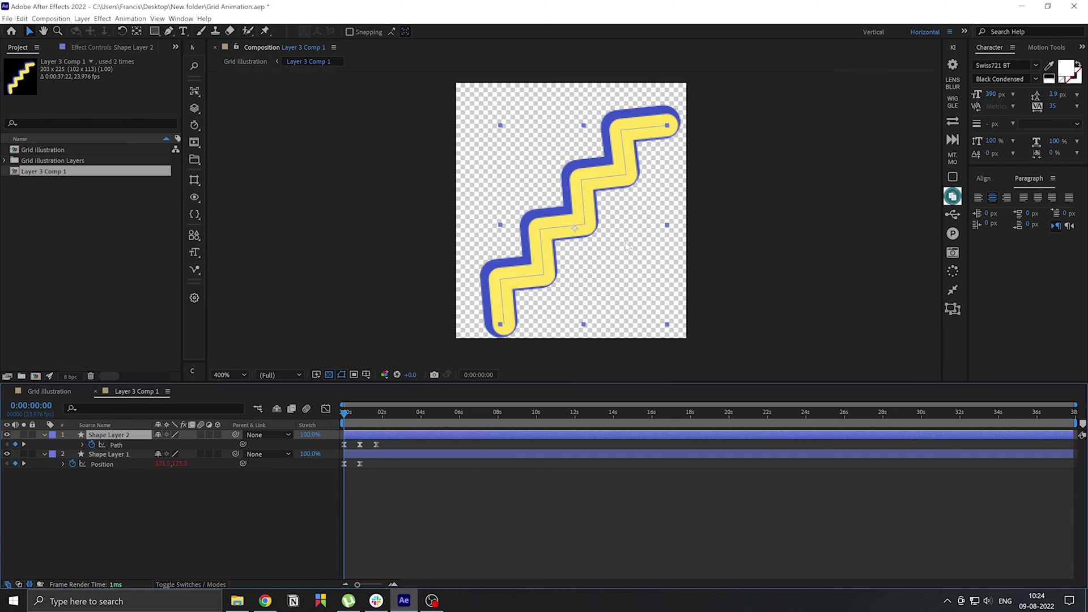
pyautogui.click(485, 32)
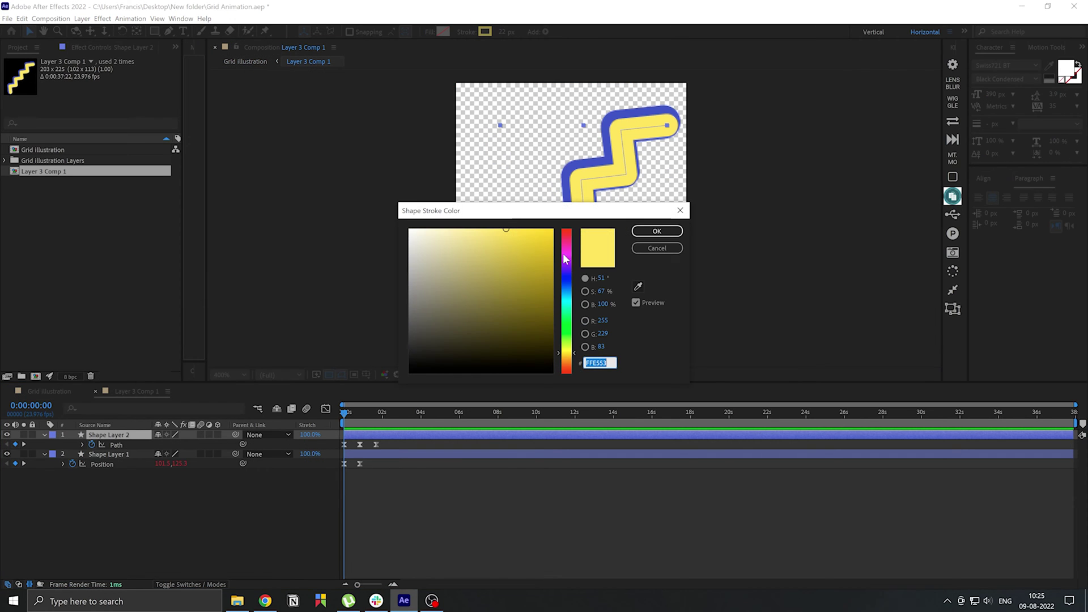
pyautogui.moveTo(568, 270); pyautogui.dragTo(563, 245)
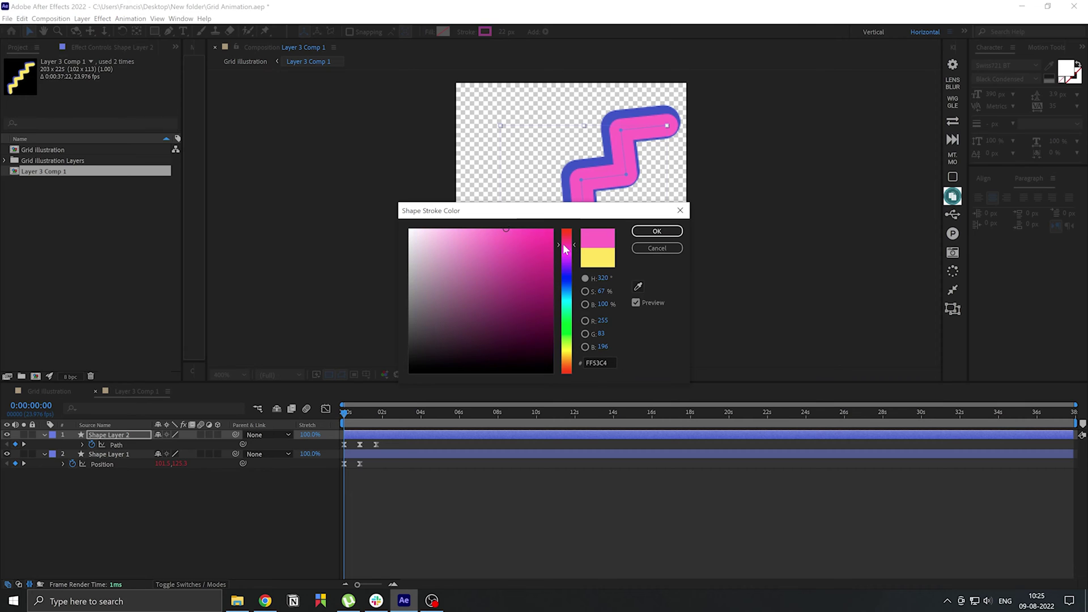
pyautogui.click(657, 231)
pyautogui.click(245, 61)
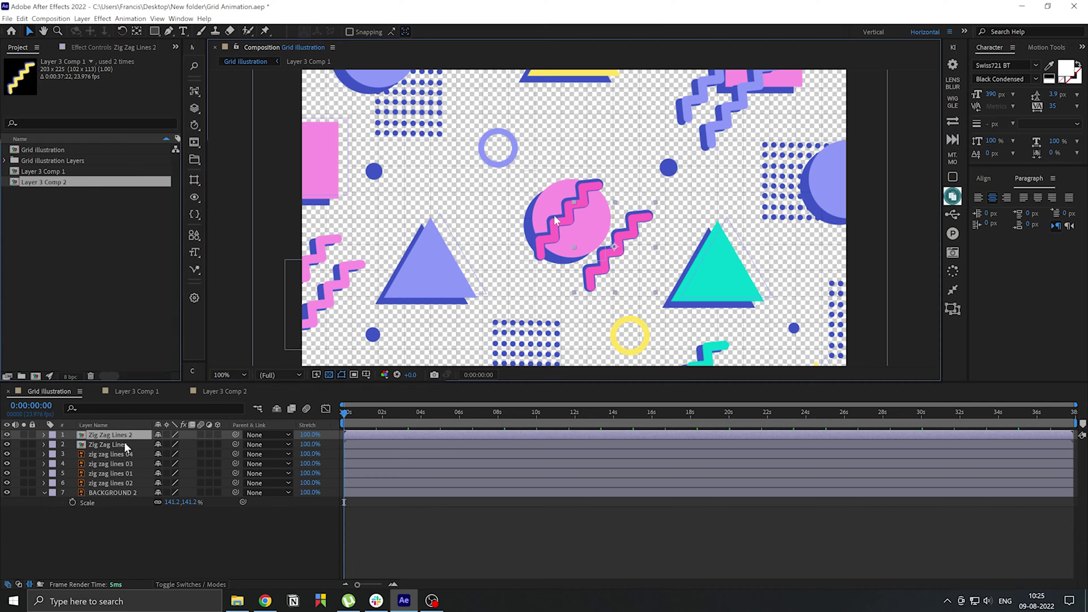
pyautogui.rightClick(125, 445)
pyautogui.moveTo(175, 357)
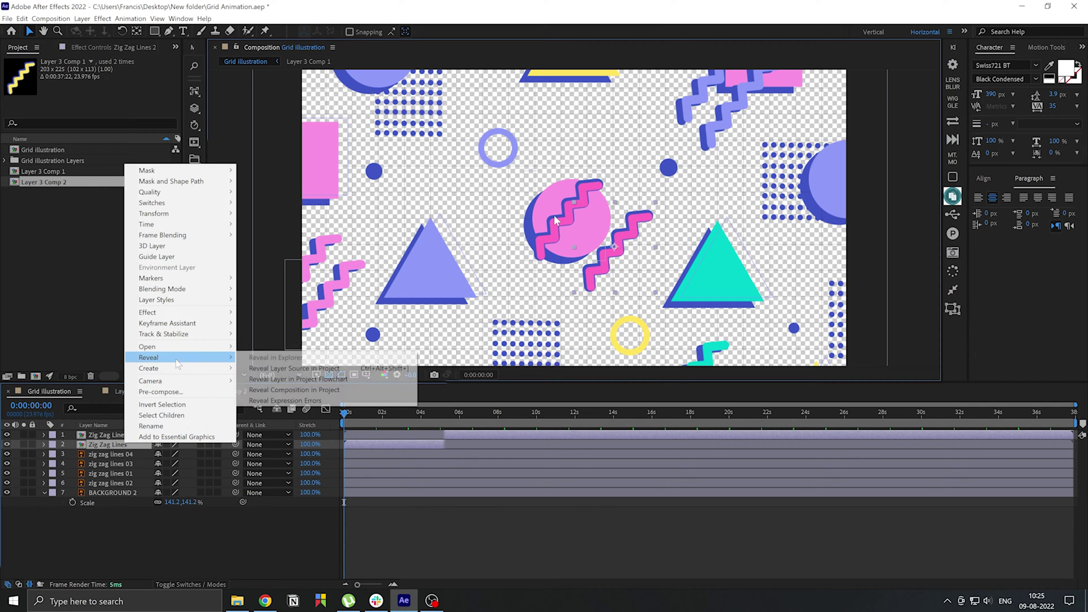
pyautogui.click(312, 369)
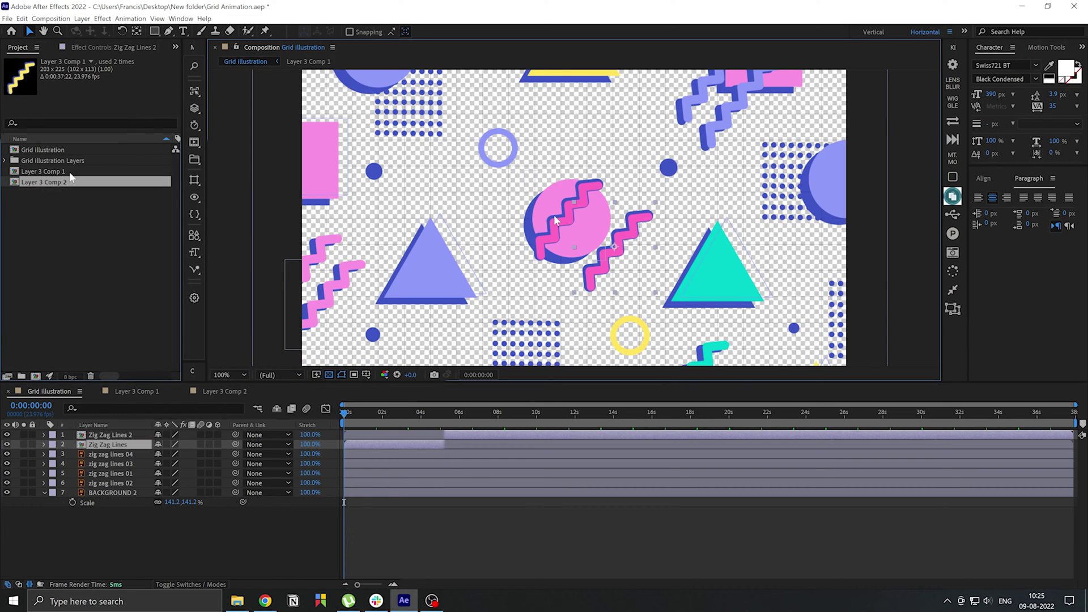
pyautogui.hotkey('ctrl', 'z')
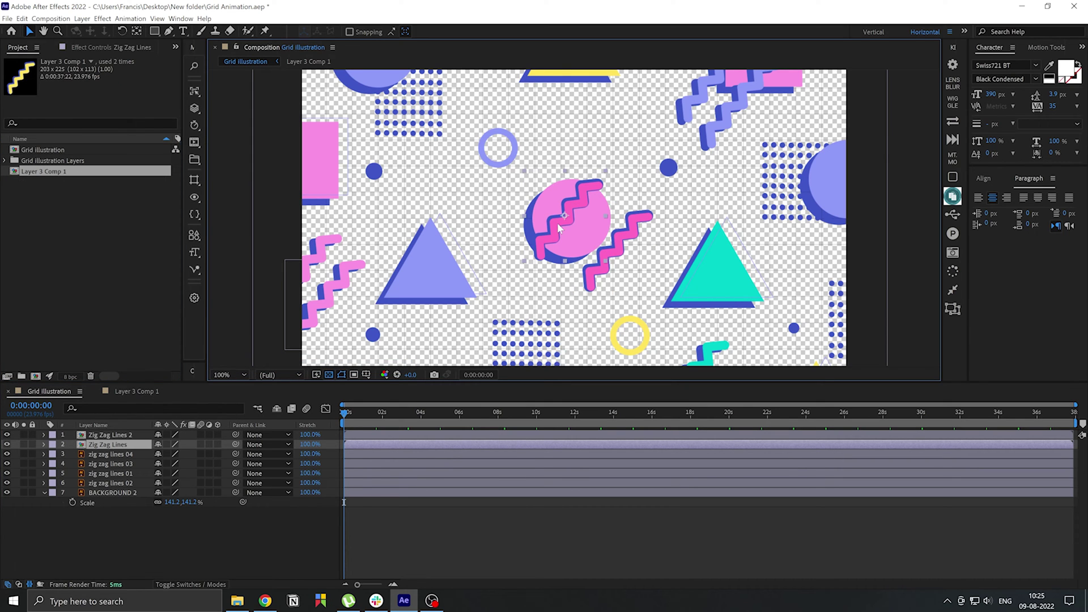
pyautogui.hotkey('ctrl', 'z')
pyautogui.hotkey('ctrl', 'z')
pyautogui.hotkey('ctrl', 'z')
pyautogui.hotkey('ctrl', 'z')
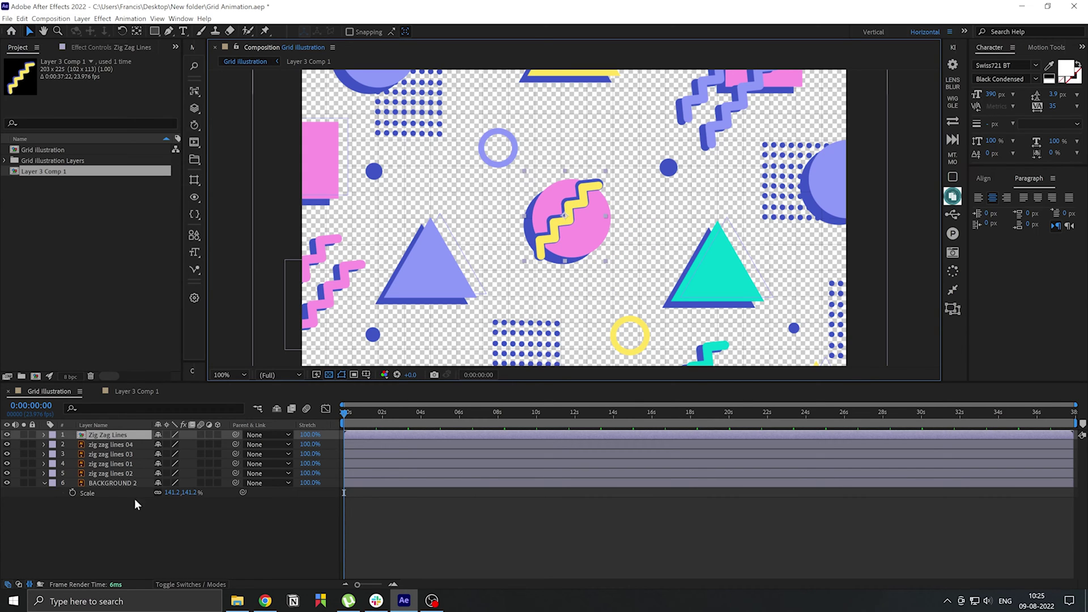
pyautogui.press('Delete')
# Make an independent duplicate of Zig Zag Lines, move it down-right, and open its precomp.
pyautogui.click(103, 436)
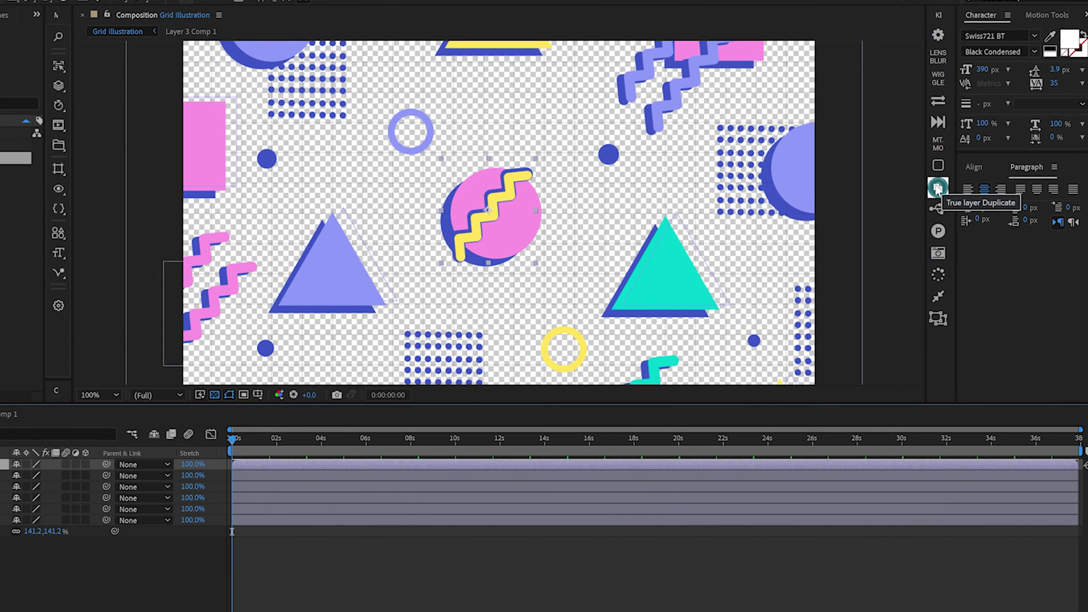
pyautogui.click(938, 188)
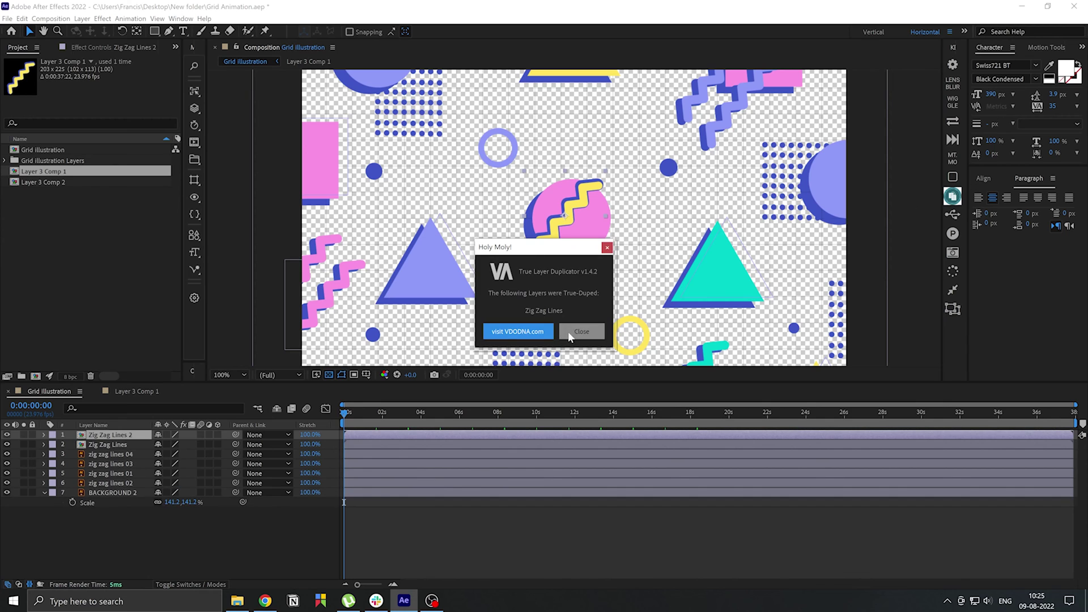
pyautogui.click(569, 337)
pyautogui.moveTo(572, 230); pyautogui.dragTo(619, 260)
pyautogui.doubleClick(619, 261)
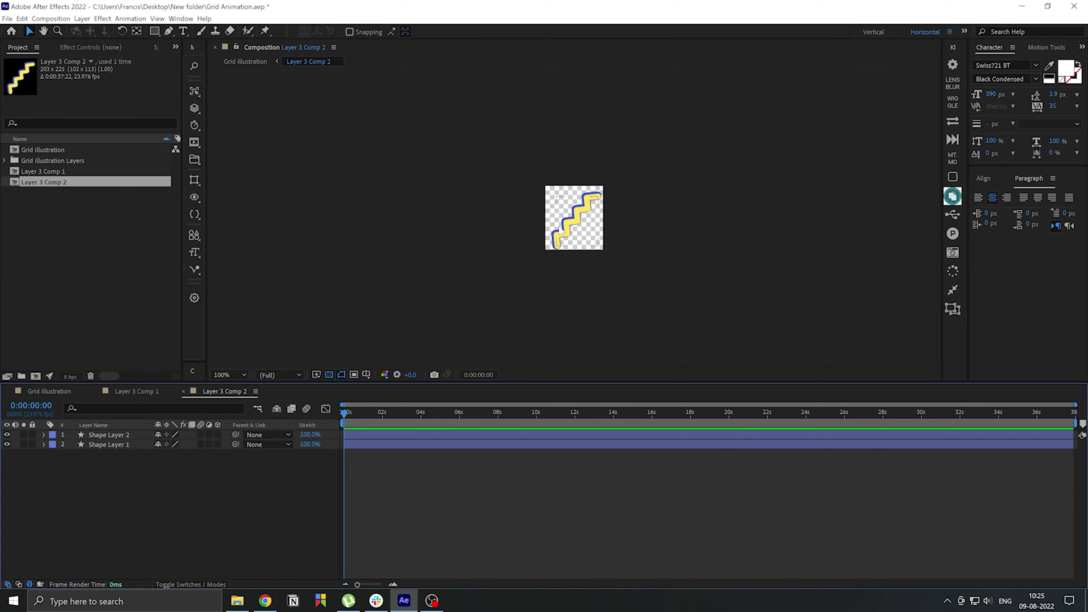
# Change the duplicate zig-zag's stroke colour to magenta pink.
pyautogui.click(561, 231)
pyautogui.click(486, 32)
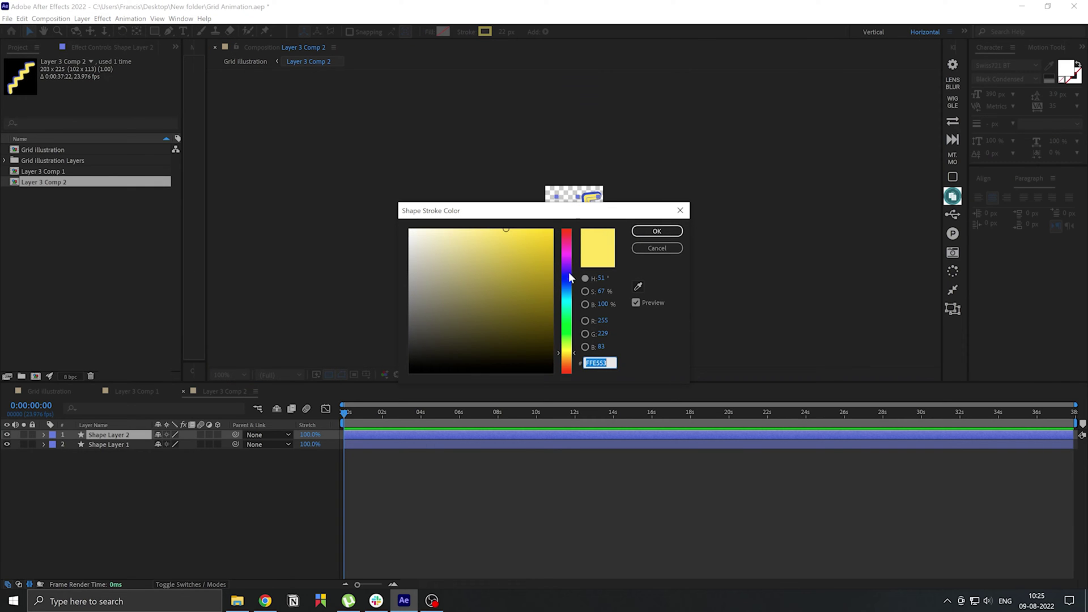
pyautogui.click(568, 248)
pyautogui.click(657, 231)
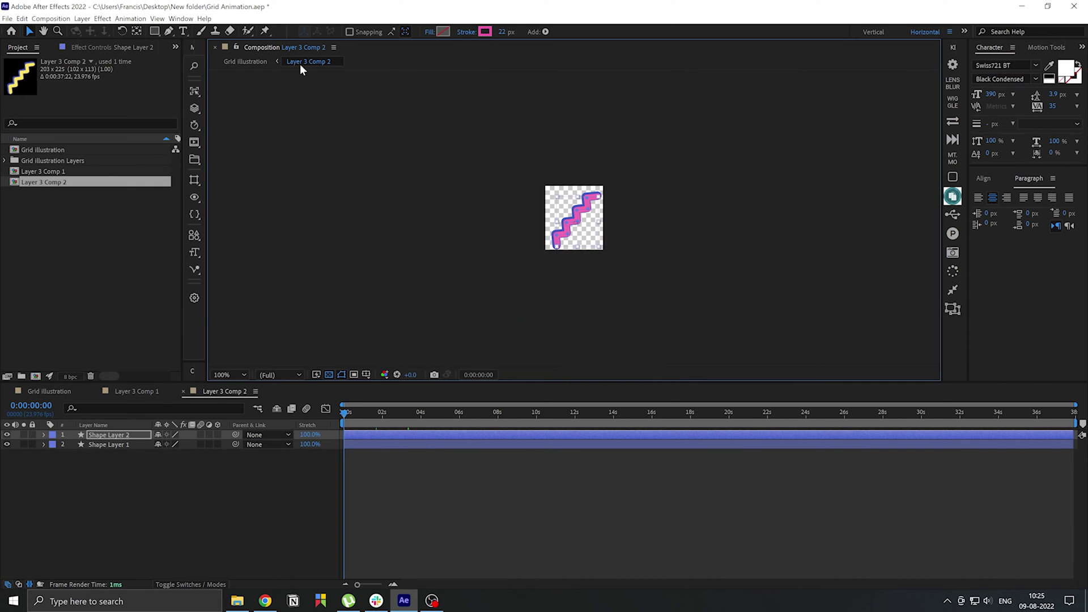
# Back in Grid Illustration, reveal Zig Zag Lines' source comp in the Project panel and select Layer 3 Comp 2.
pyautogui.click(246, 61)
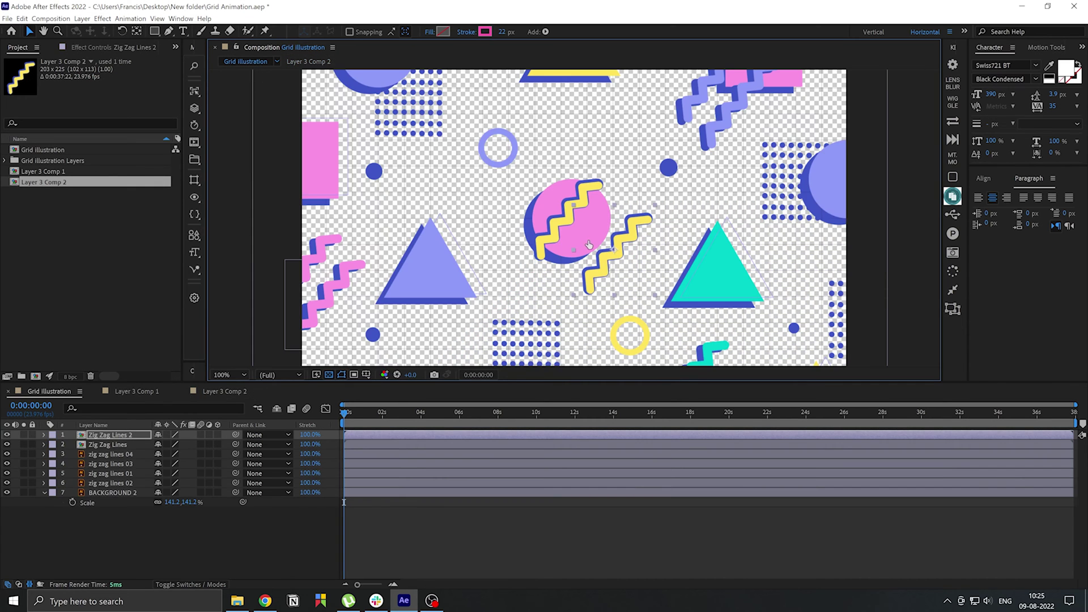
pyautogui.click(542, 235)
pyautogui.click(640, 251)
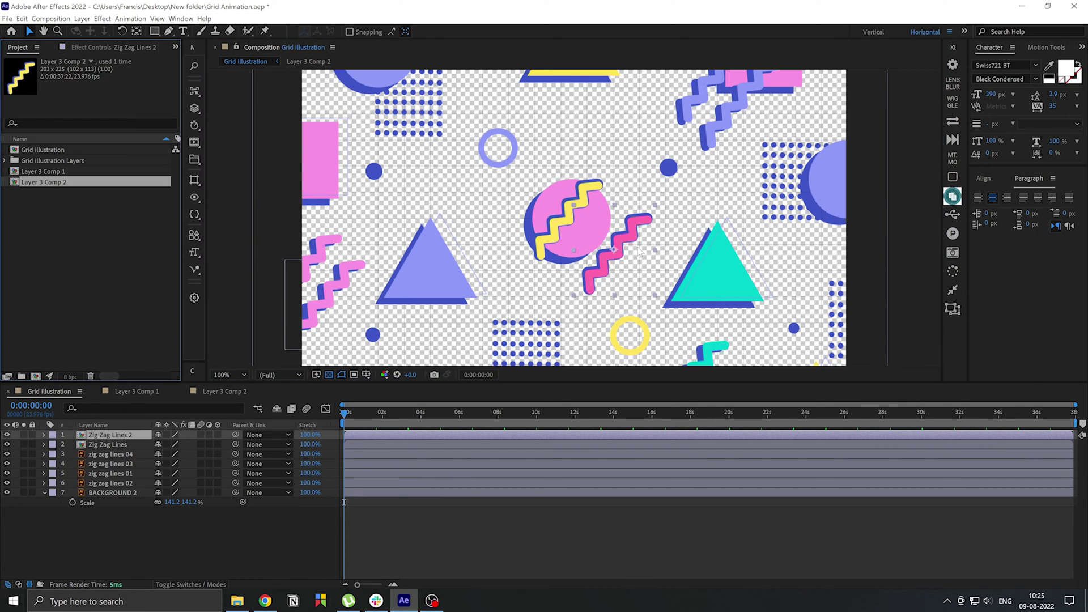
pyautogui.rightClick(125, 446)
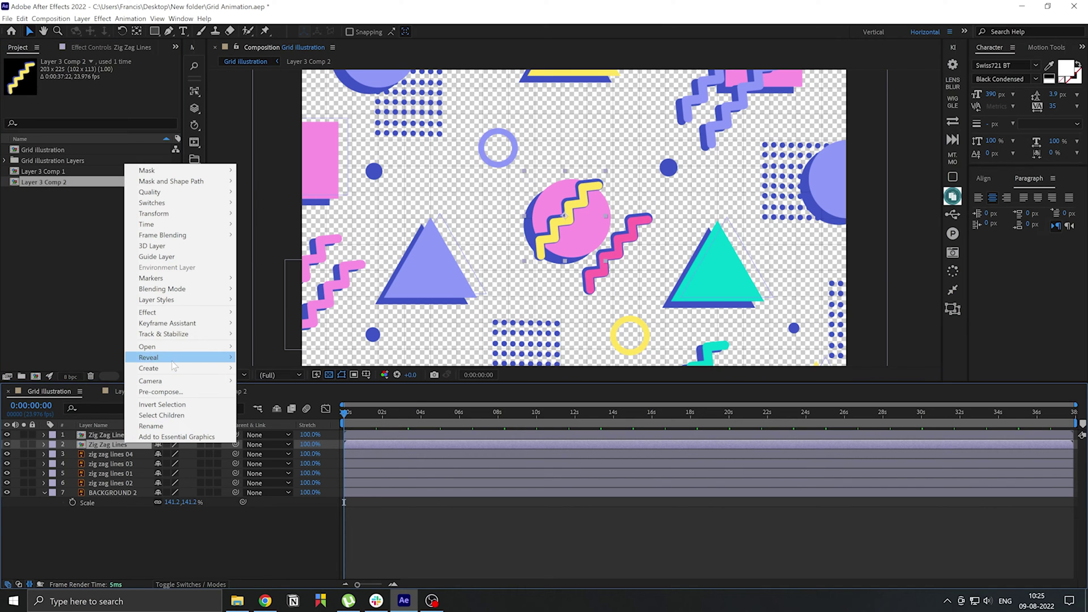
pyautogui.click(306, 369)
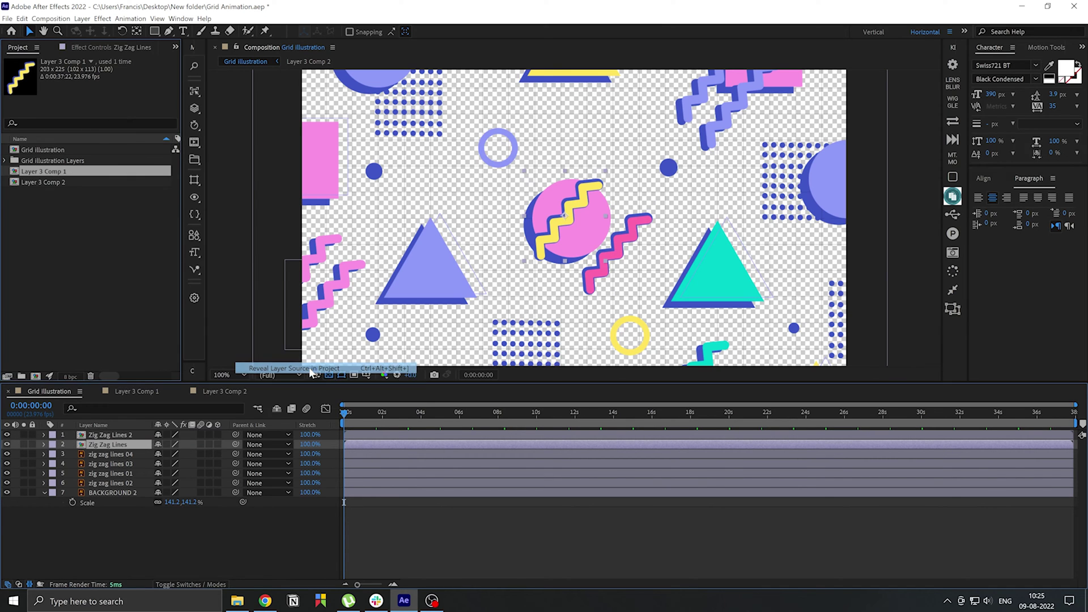
pyautogui.click(85, 182)
pyautogui.click(69, 172)
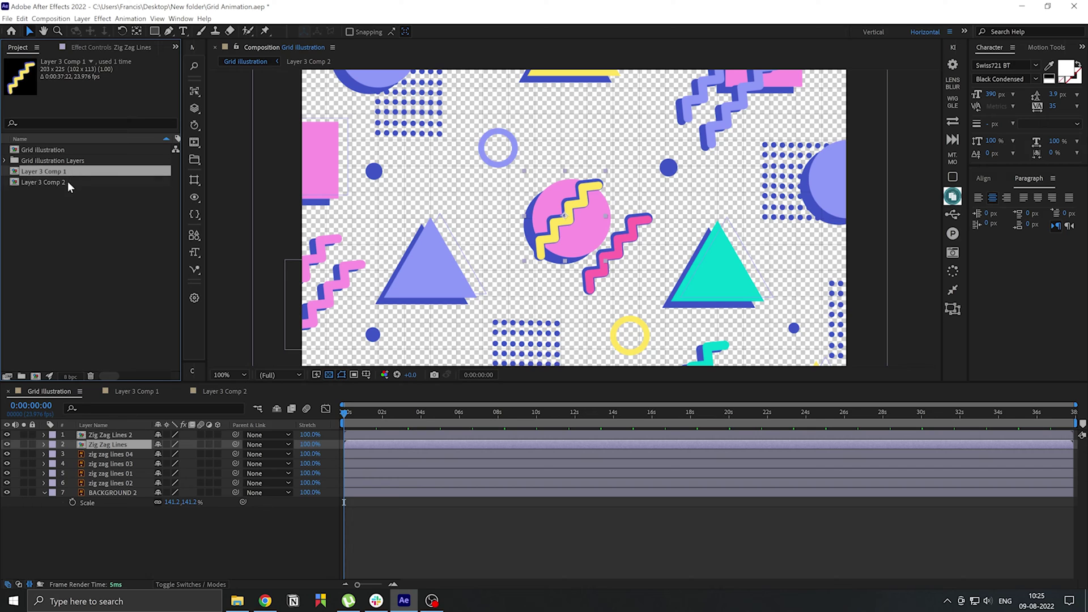
pyautogui.click(67, 182)
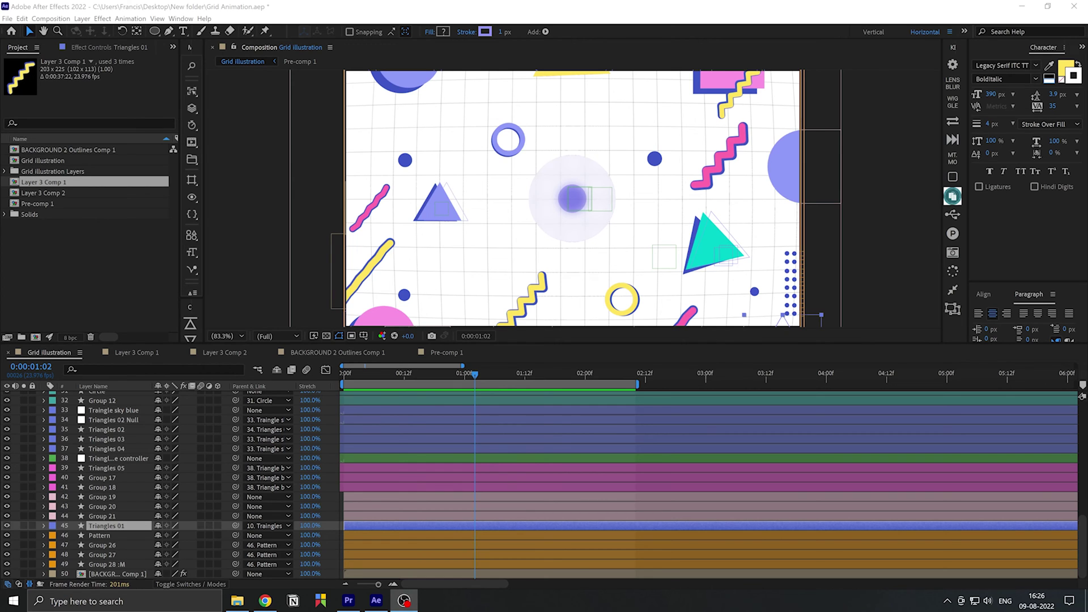
# Deselect Circle 03 and press U to collapse every expanded property in the timeline.
pyautogui.click(572, 198)
pyautogui.scroll(12, 450, 478)
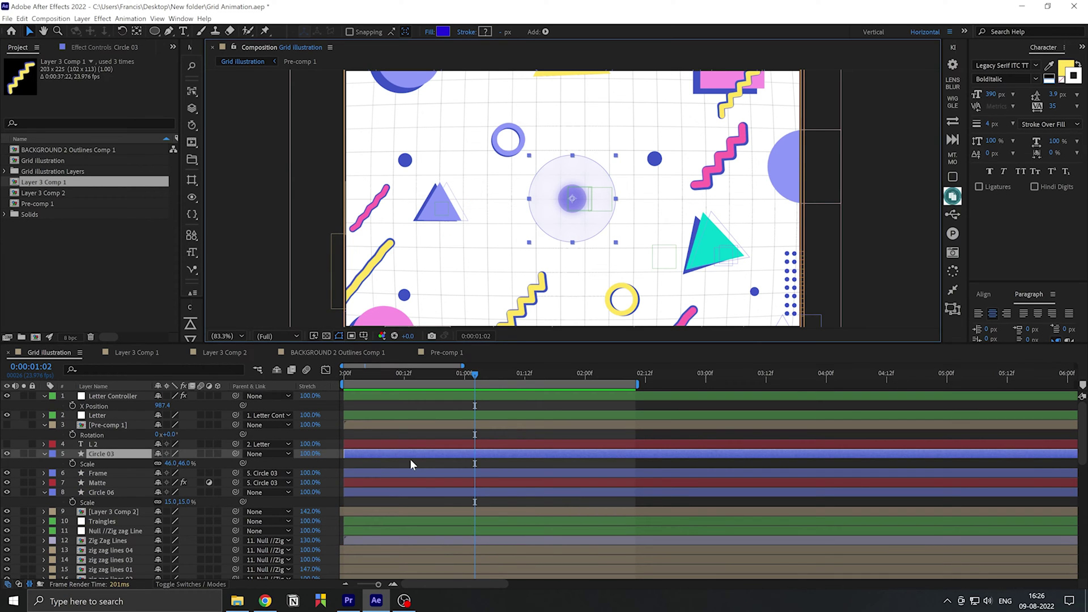
pyautogui.click(410, 464)
pyautogui.press('u')
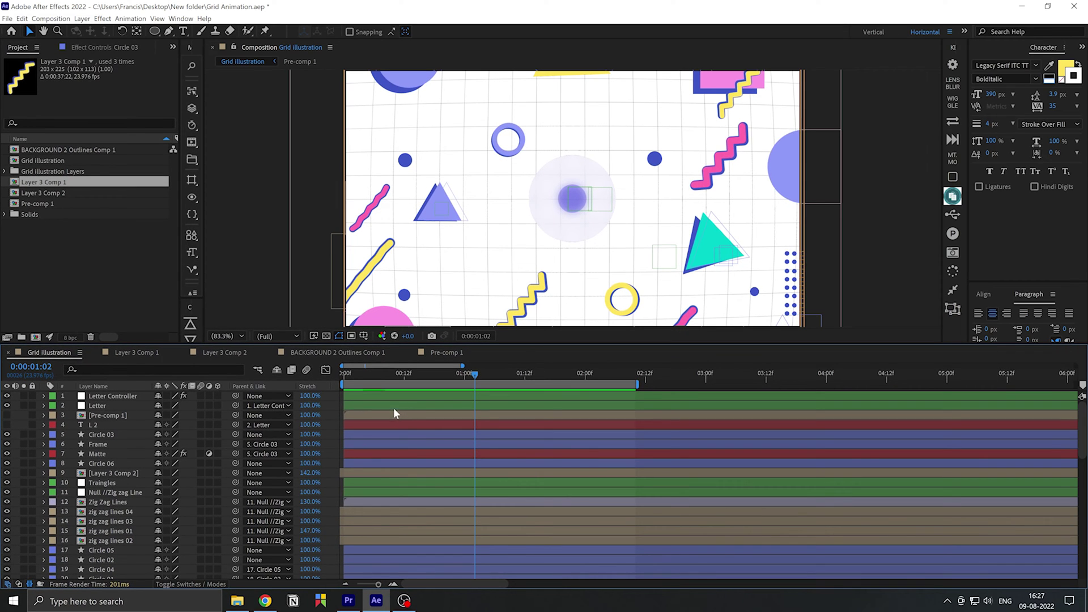
pyautogui.scroll(-2, 128, 48)
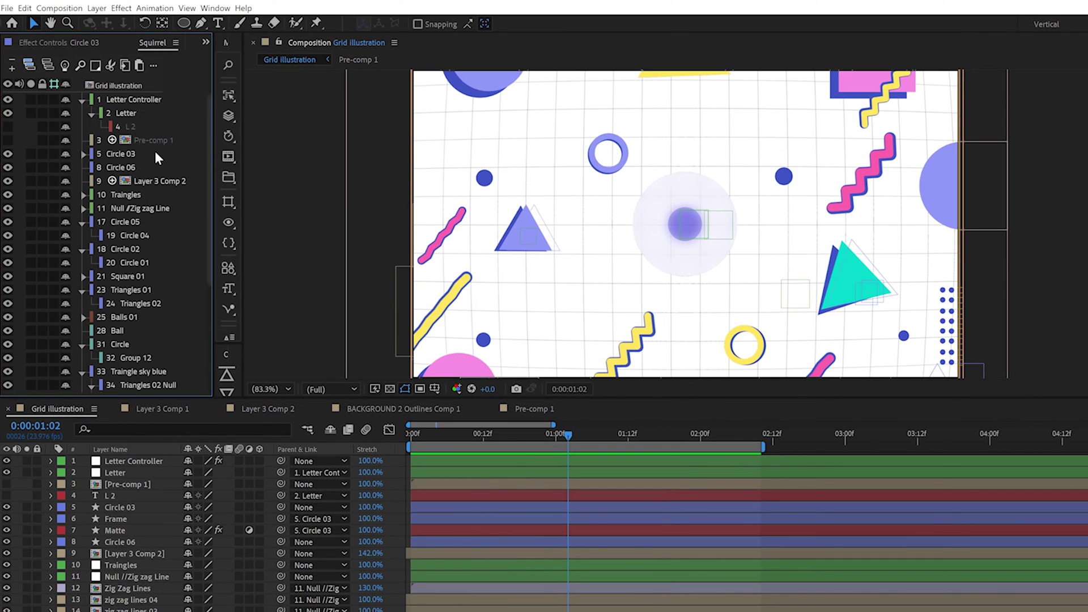
# Collapse the Letter Controller, Circle 02, Triangles 01, Circle, Traingle sky blue and Triangle blue controller groups.
pyautogui.click(82, 100)
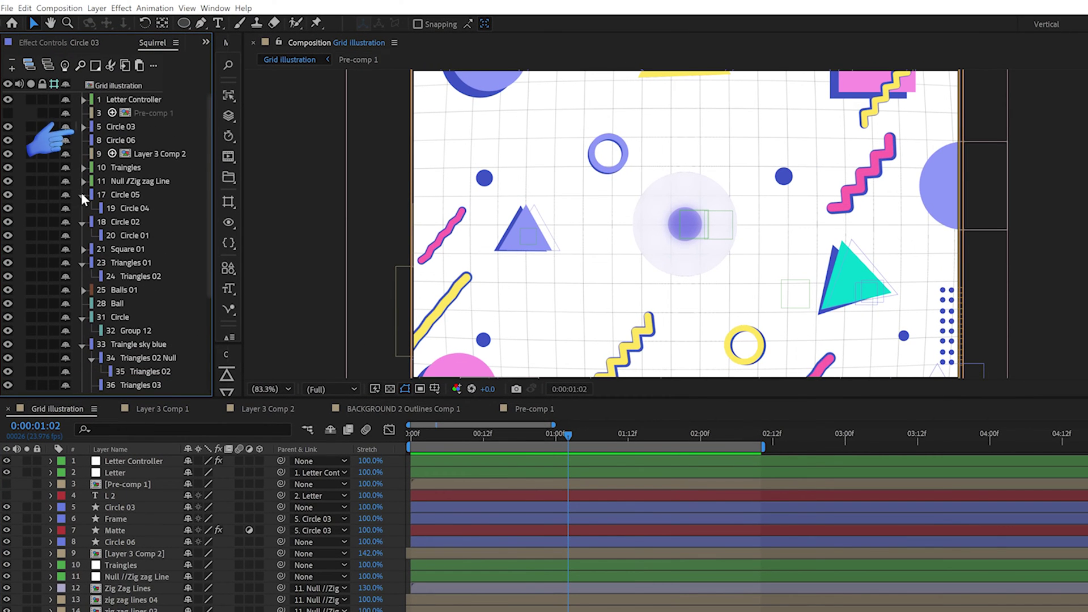
pyautogui.click(81, 212)
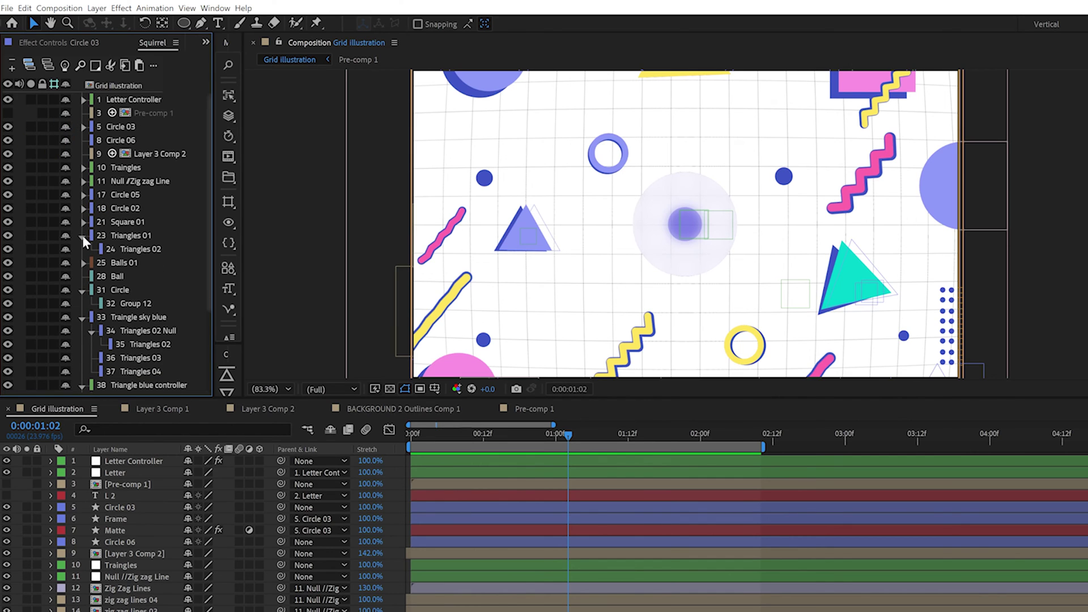
pyautogui.click(83, 236)
pyautogui.click(83, 276)
pyautogui.click(83, 290)
pyautogui.click(83, 305)
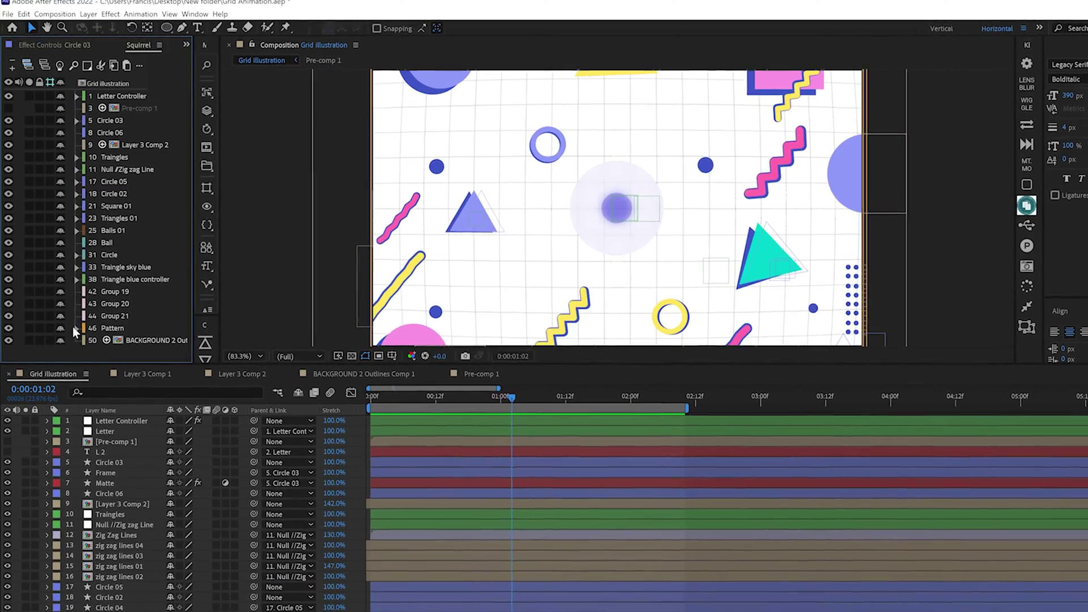
# Select the Triangle blue controller layer and its blue triangle in the composition.
pyautogui.click(119, 275)
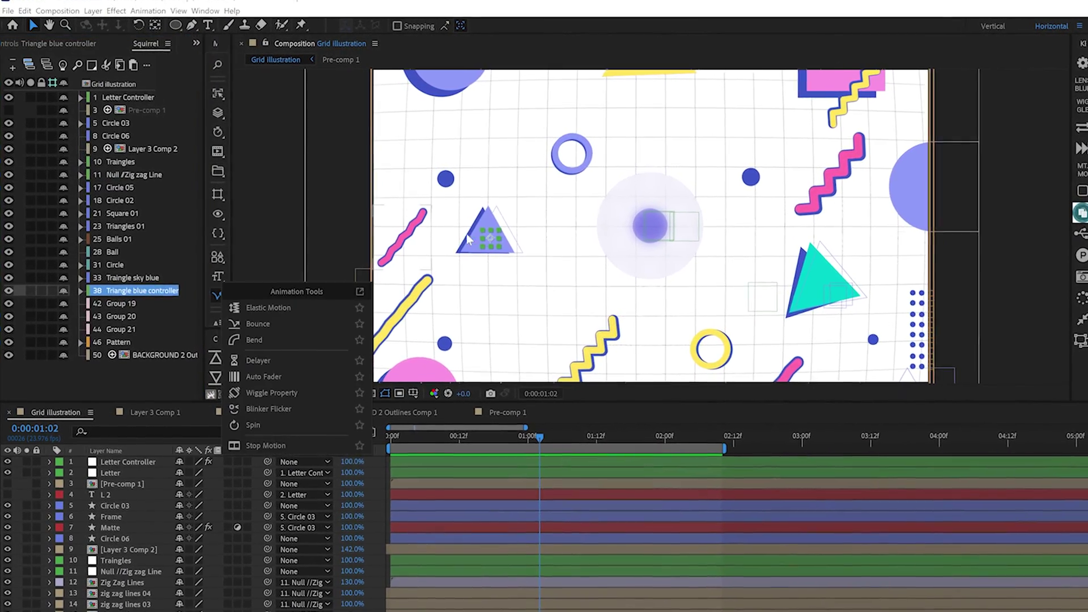
pyautogui.moveTo(488, 229); pyautogui.dragTo(520, 235)
pyautogui.click(530, 224)
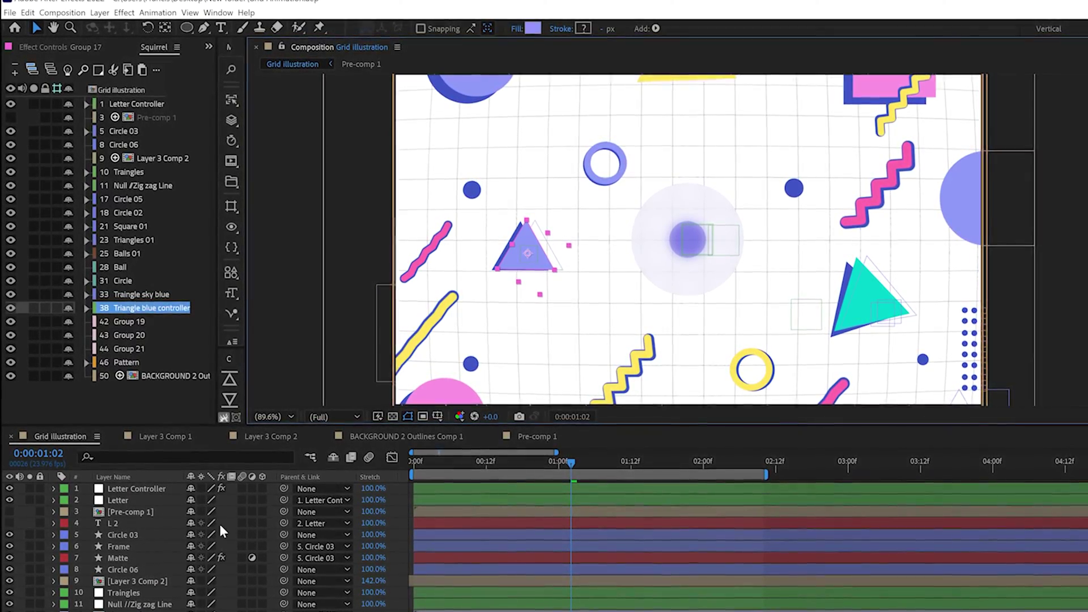
pyautogui.click(87, 307)
pyautogui.click(80, 311)
pyautogui.click(152, 311)
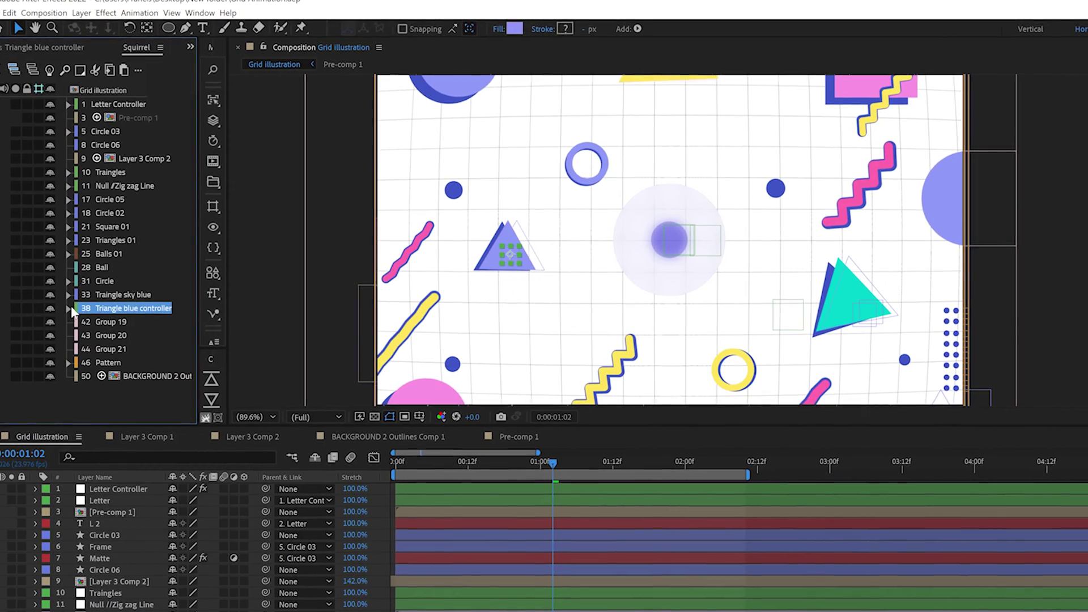
pyautogui.click(218, 315)
pyautogui.click(492, 250)
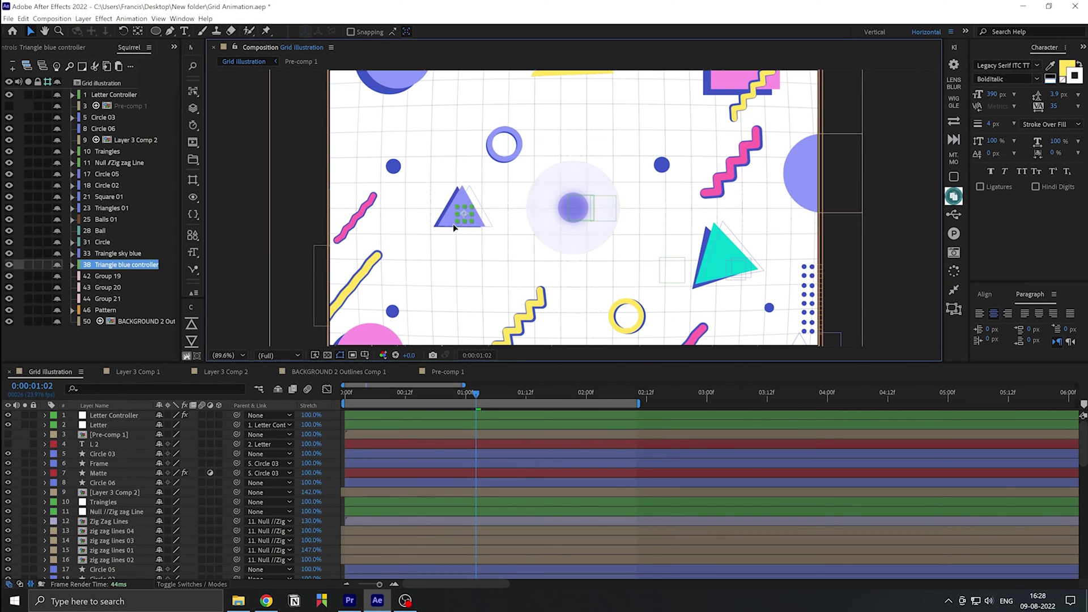
# Expand Triangle blue controller's children and inspect the Triangles 05 and Group 18 layers.
pyautogui.click(70, 265)
pyautogui.click(111, 276)
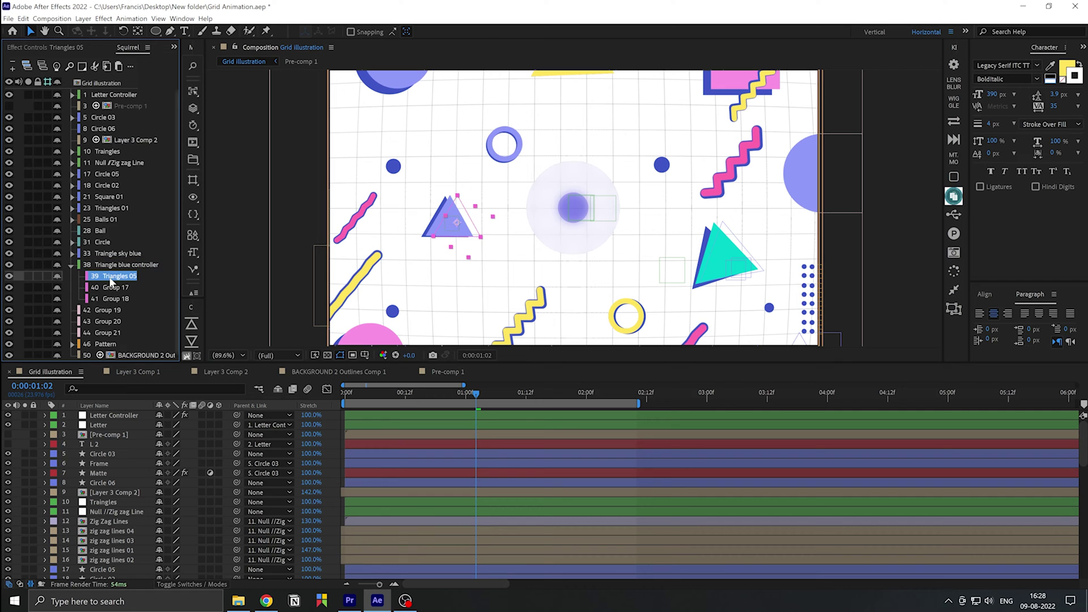
pyautogui.scroll(-3, 141, 494)
pyautogui.scroll(-6, 141, 494)
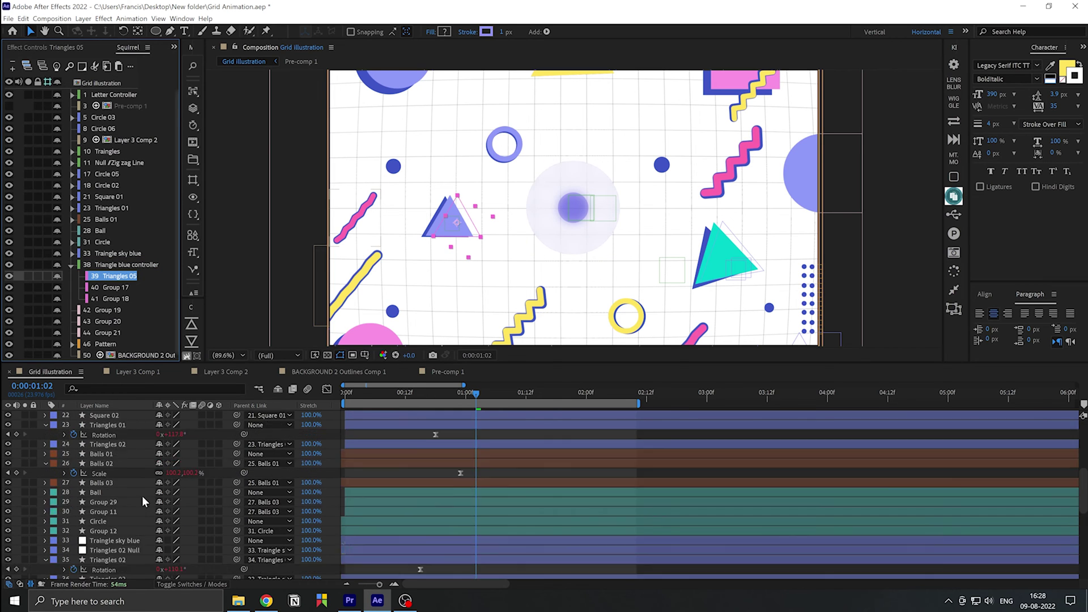
pyautogui.click(125, 299)
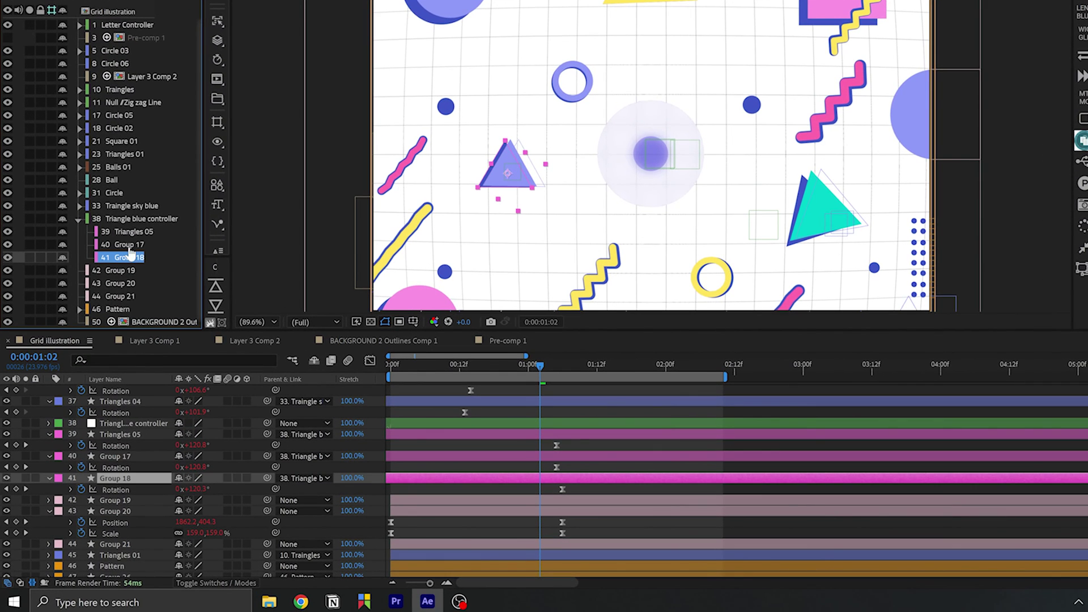
# Ungroup Triangle blue controller's three triangle layers, then re-parent them to the controller.
pyautogui.click(120, 219)
pyautogui.click(80, 219)
pyautogui.rightClick(122, 221)
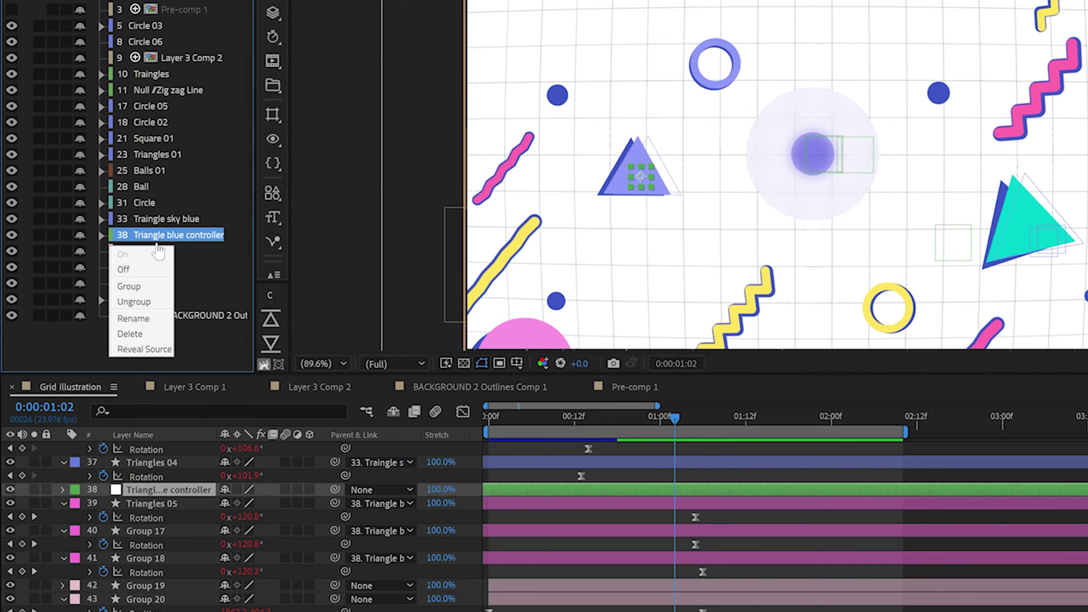
pyautogui.click(146, 306)
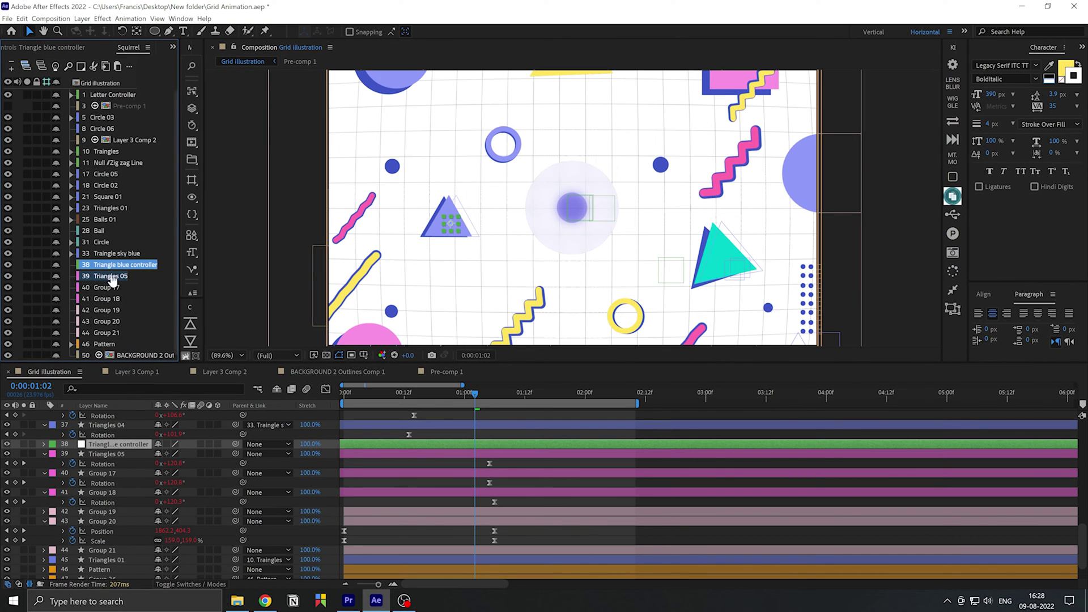
pyautogui.click(115, 271)
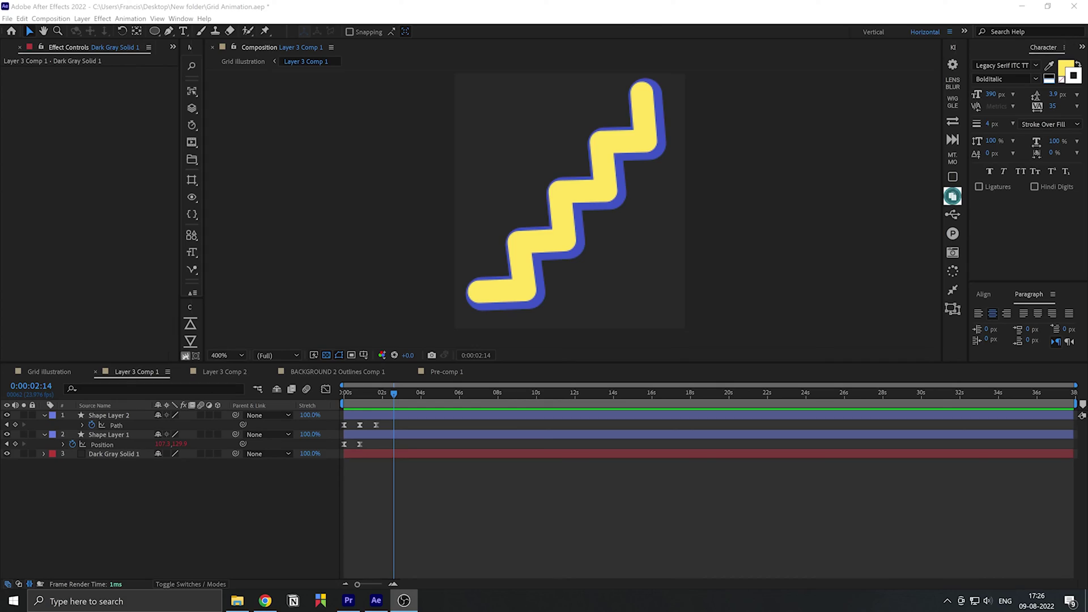
# Apply a Fill effect to Dark Gray Solid 1 and set its colour to white.
pyautogui.click(509, 454)
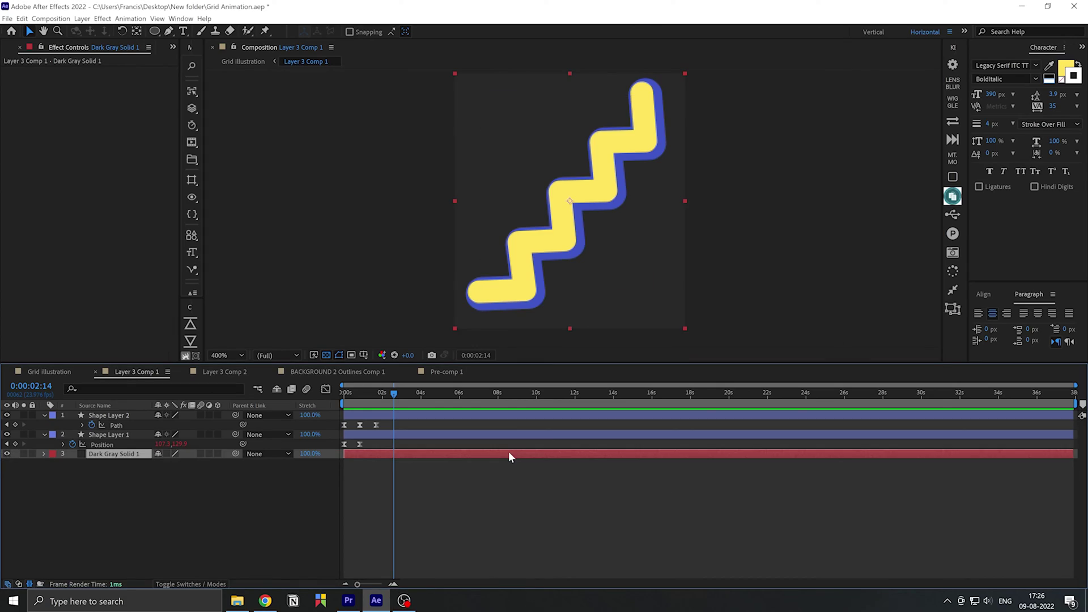
pyautogui.hotkey('ctrl', 'space')
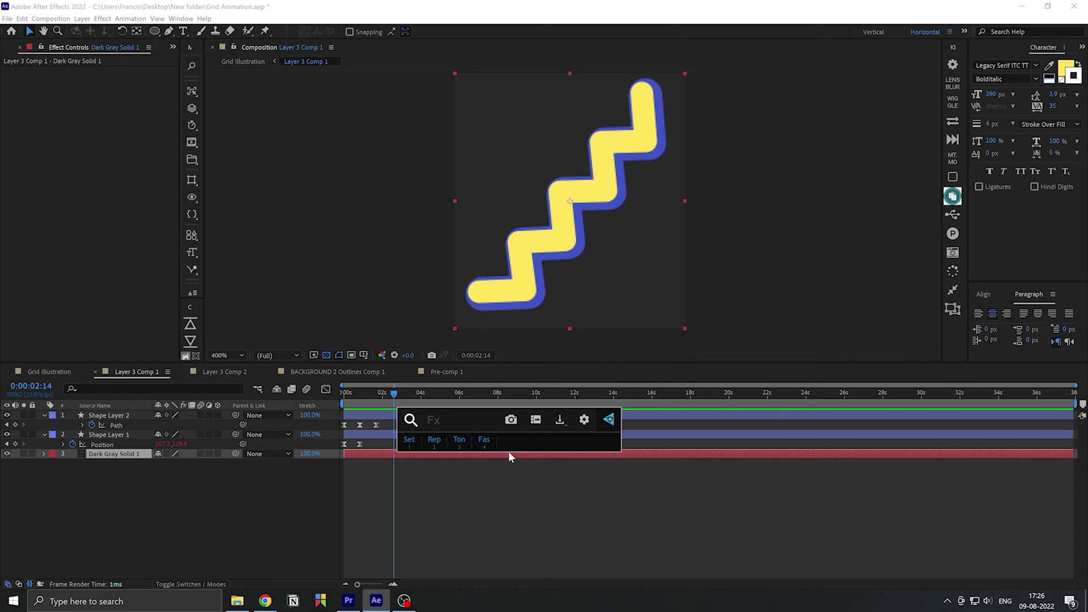
pyautogui.write('fill')
pyautogui.press('Return')
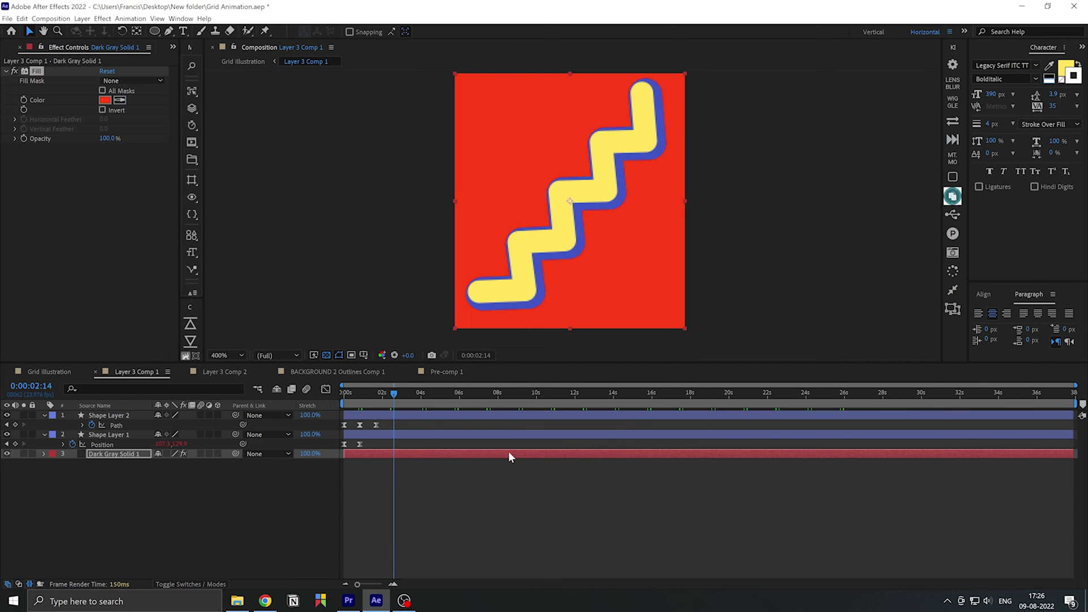
pyautogui.click(104, 100)
pyautogui.click(457, 311)
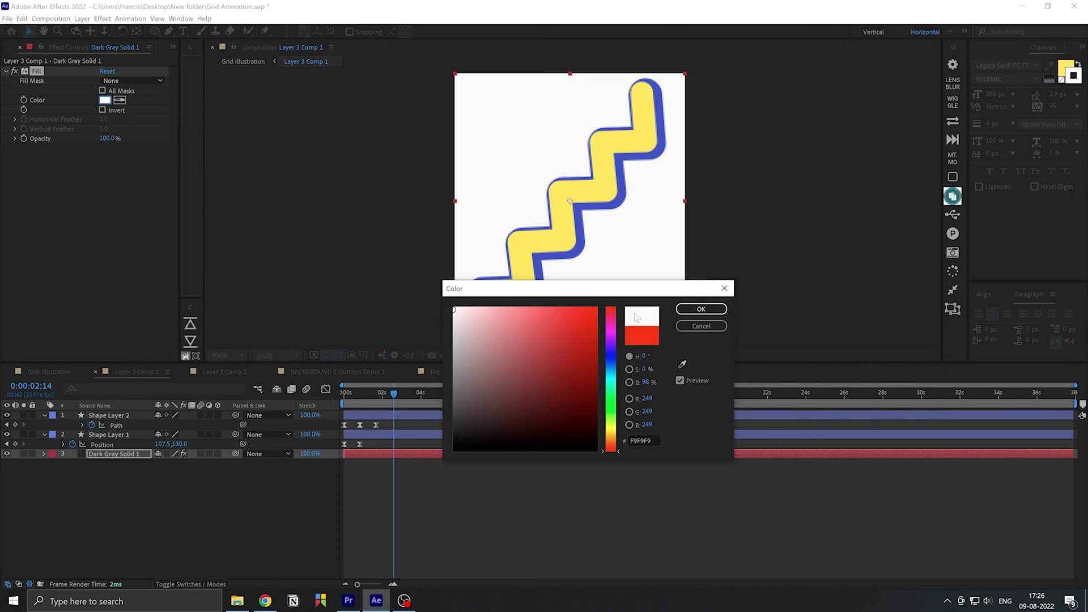
pyautogui.click(697, 311)
# Add Glow and Fast Box Blur to Shape Layer 2 and increase its Blur Radius.
pyautogui.click(407, 415)
pyautogui.hotkey('ctrl', 'space')
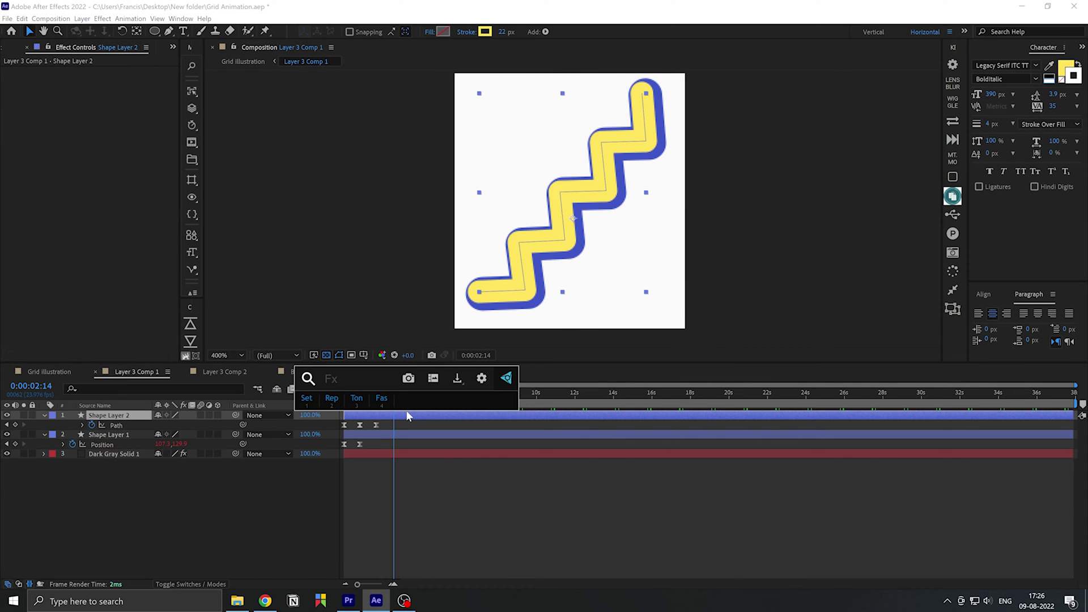
pyautogui.write('glow')
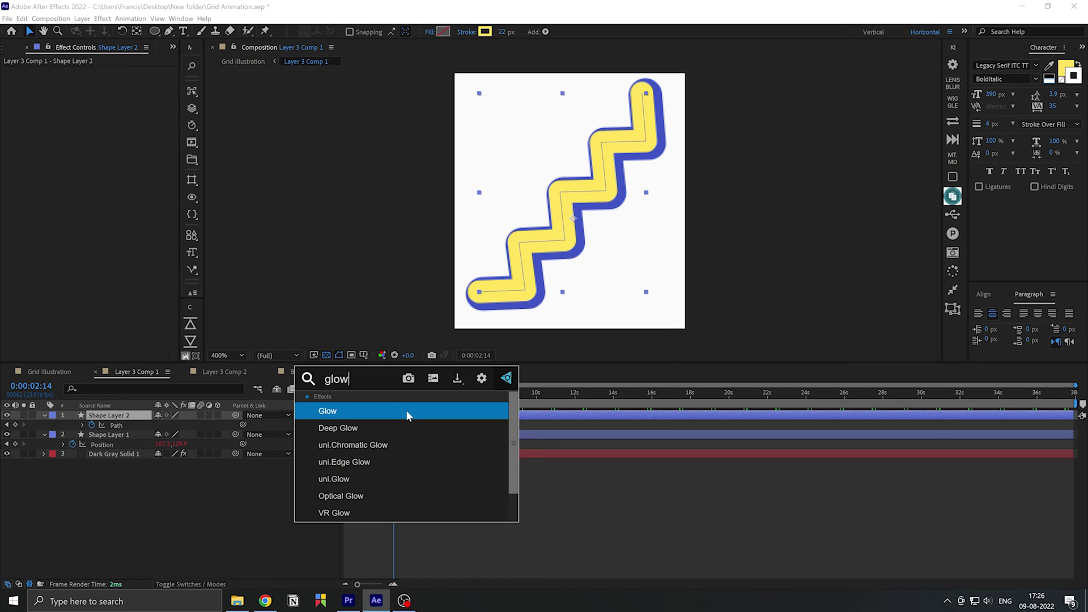
pyautogui.press('Return')
pyautogui.hotkey('ctrl', 'space')
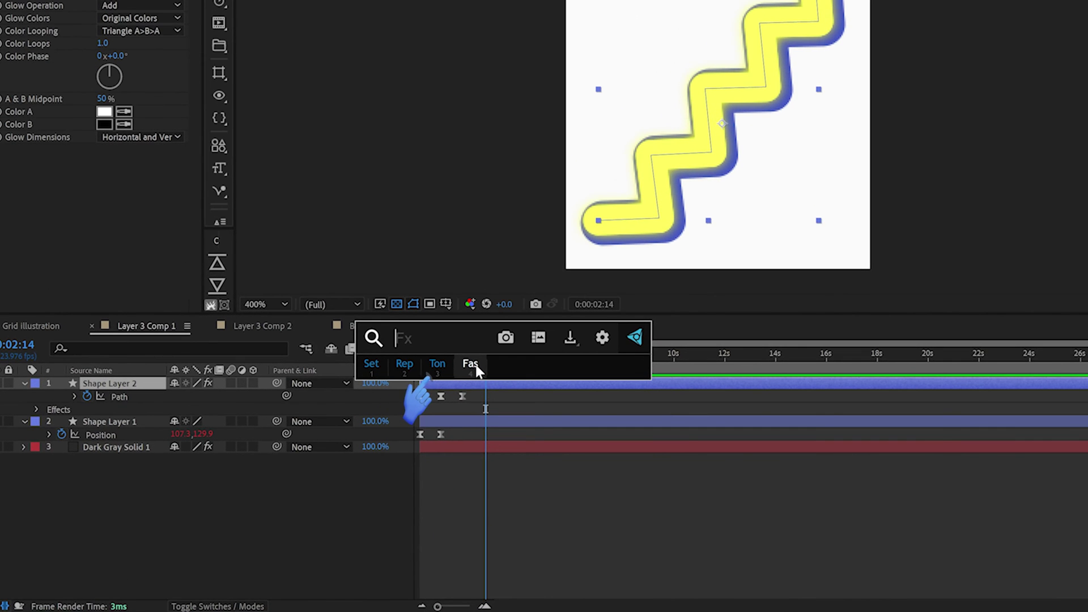
pyautogui.click(475, 366)
pyautogui.moveTo(103, 247); pyautogui.dragTo(129, 247)
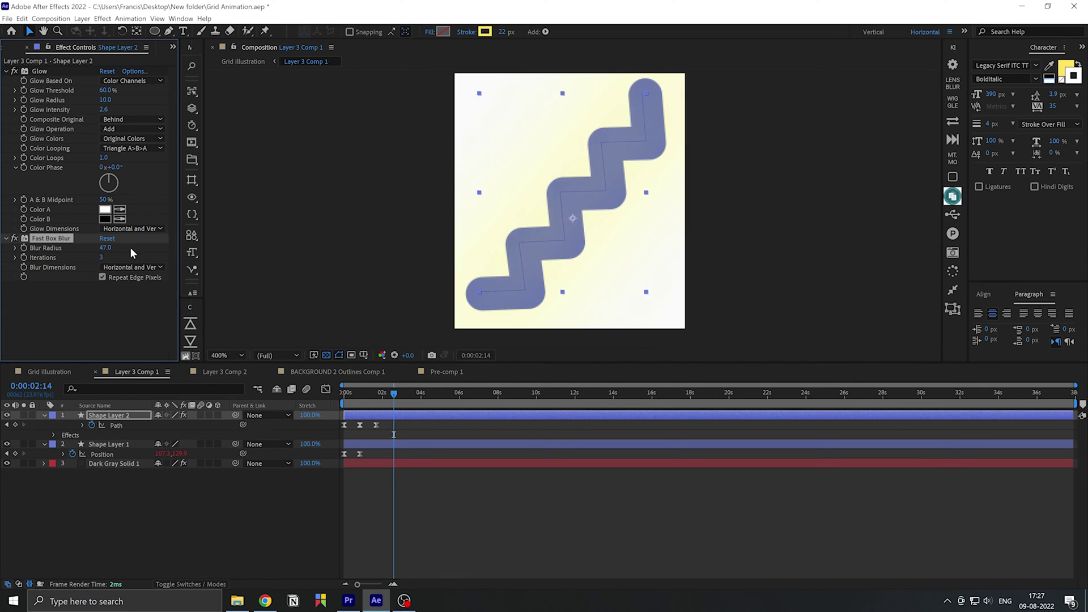
pyautogui.click(413, 443)
pyautogui.hotkey('ctrl', 'space')
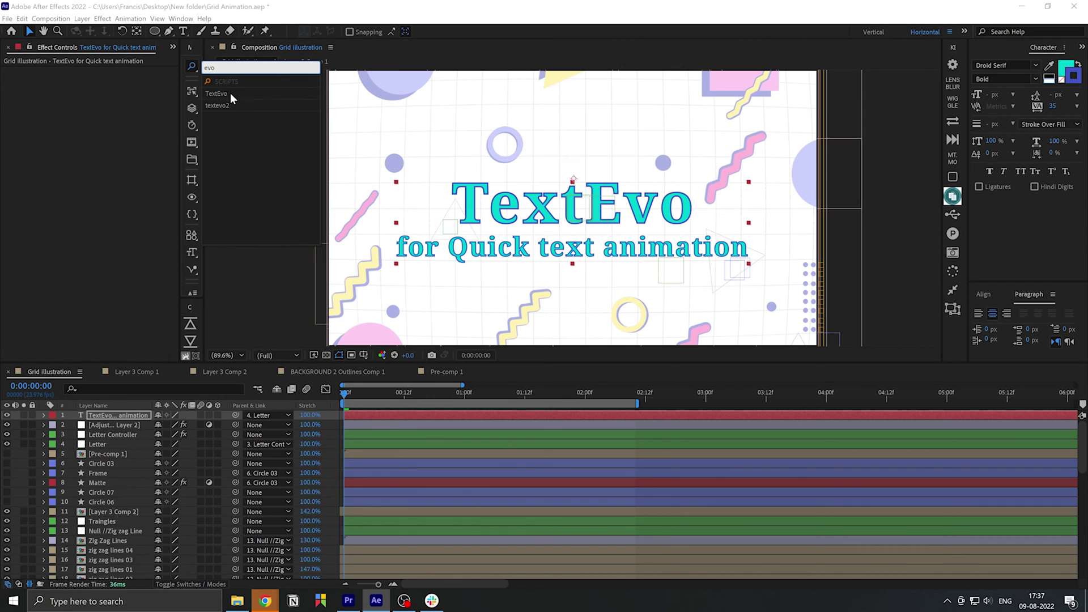
# Run the TextEvo script and apply its basic in-animation to the title.
pyautogui.click(230, 93)
pyautogui.moveTo(546, 250); pyautogui.dragTo(182, 209)
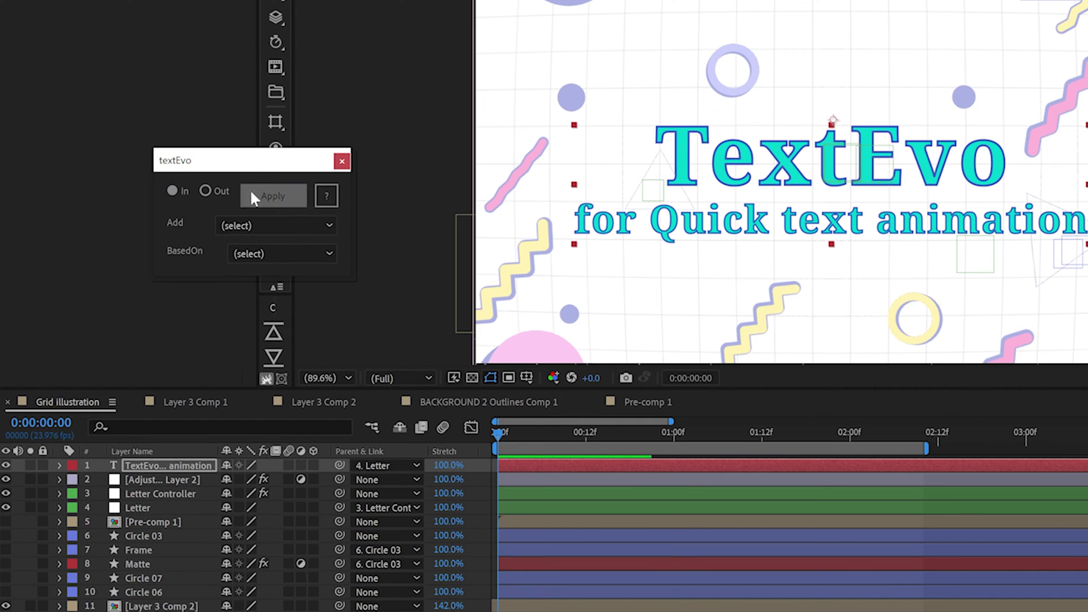
pyautogui.click(190, 230)
# Add Position and Opacity animations to the title and preview it at about one second.
pyautogui.click(265, 226)
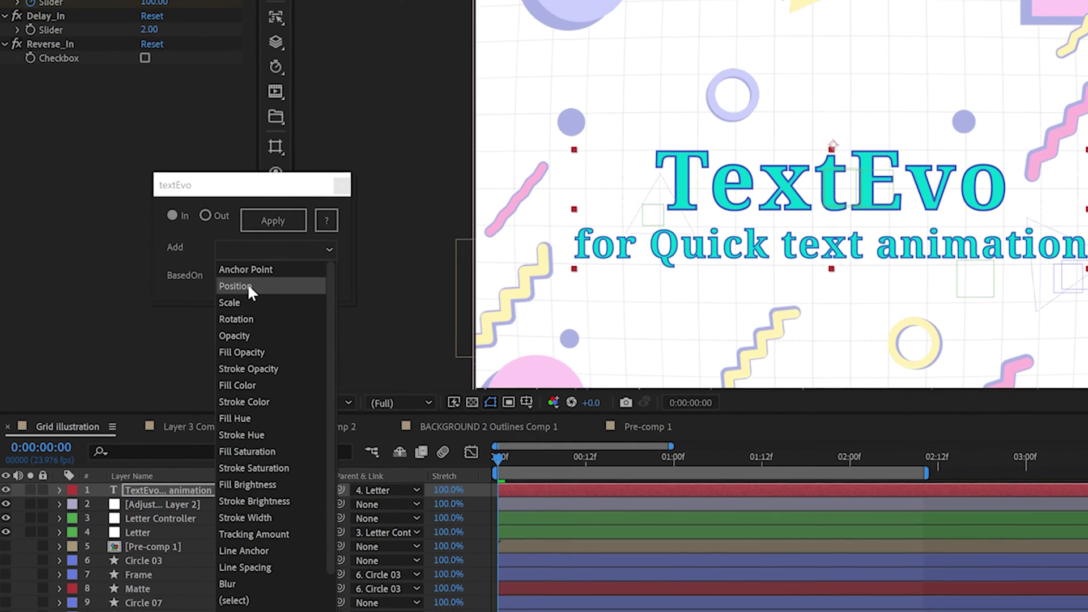
pyautogui.click(247, 286)
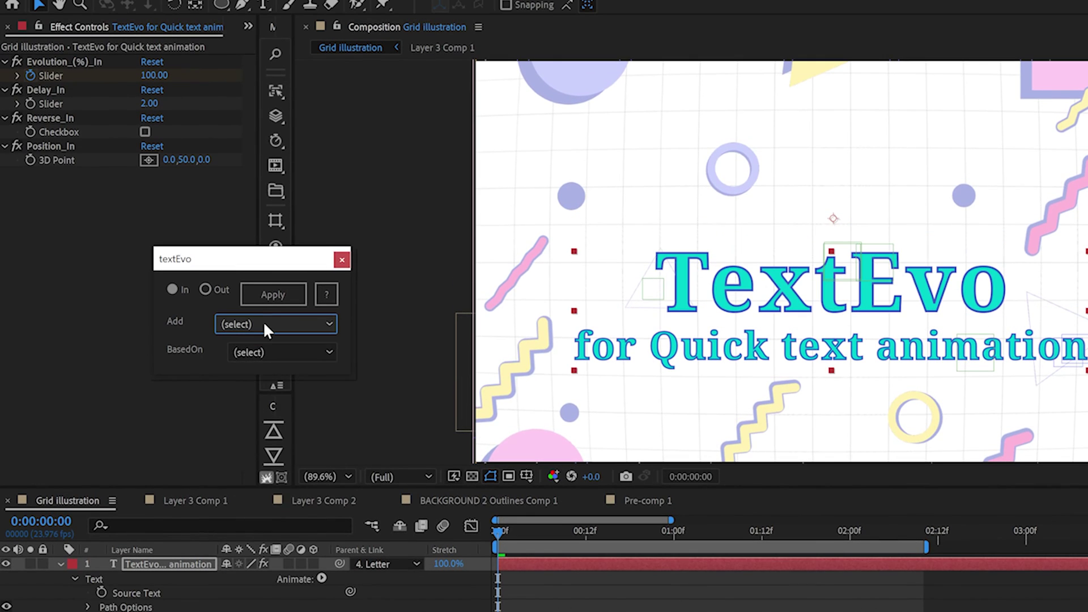
pyautogui.click(263, 250)
pyautogui.click(238, 407)
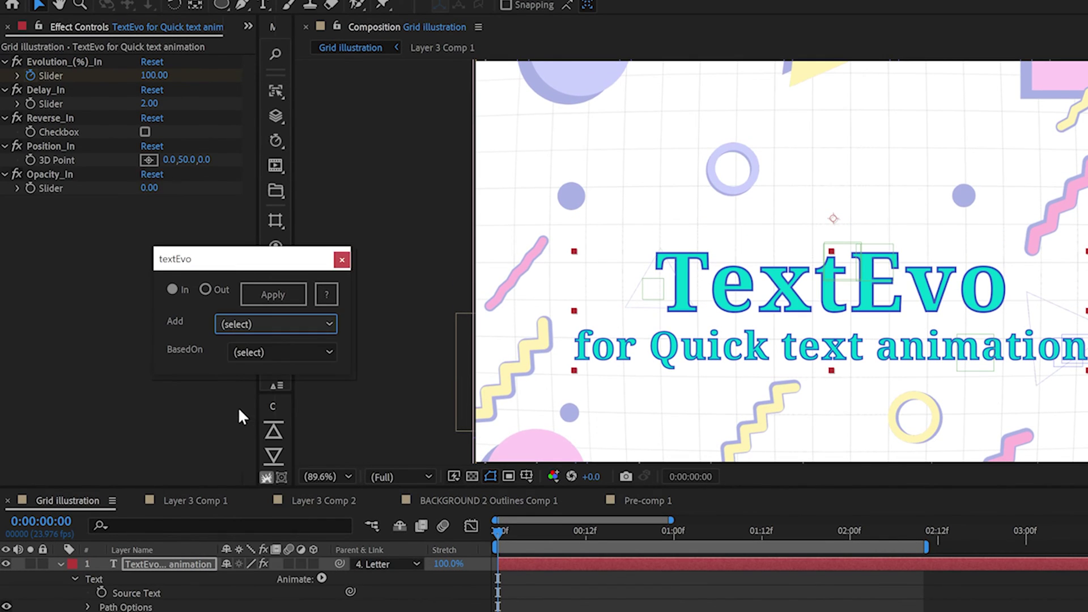
pyautogui.click(512, 525)
pyautogui.moveTo(513, 530); pyautogui.dragTo(709, 535)
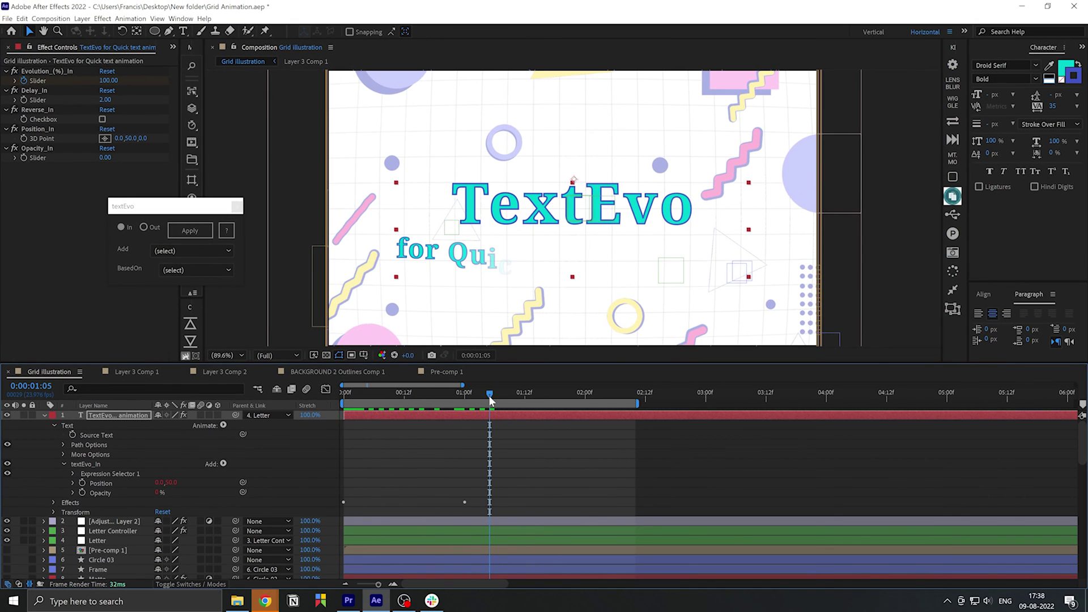
# Add Stroke Width and Tracking Amount animations, set tracking to 72, and play it back.
pyautogui.click(203, 271)
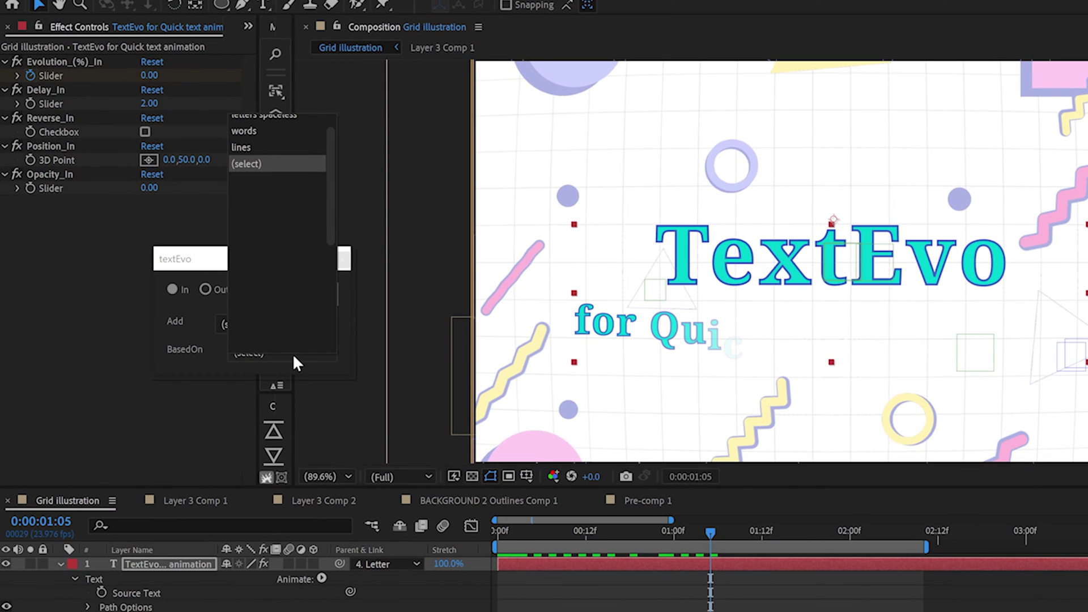
pyautogui.click(246, 130)
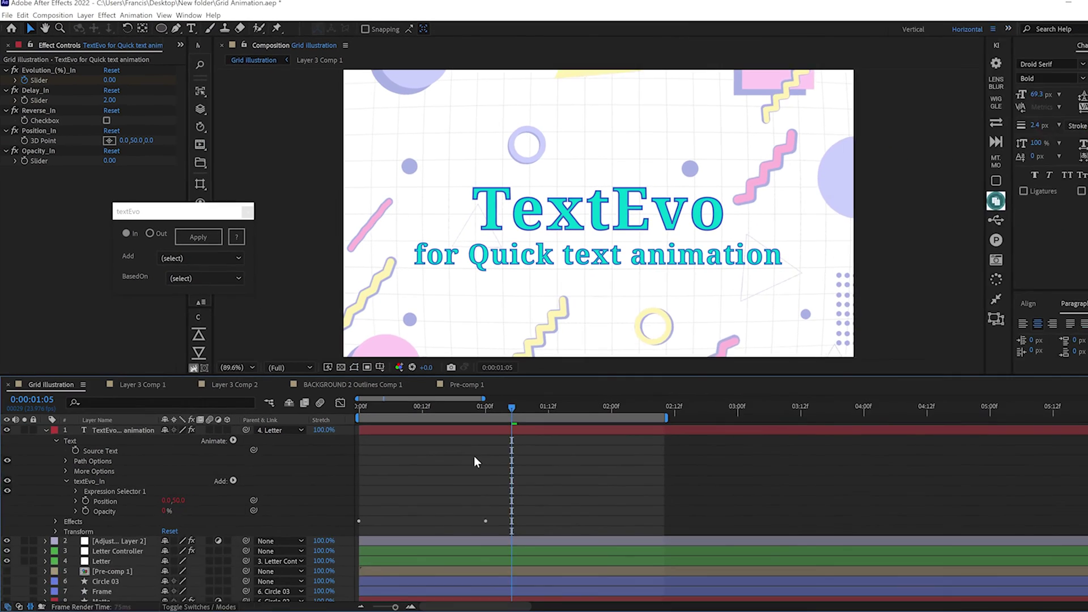
pyautogui.click(274, 323)
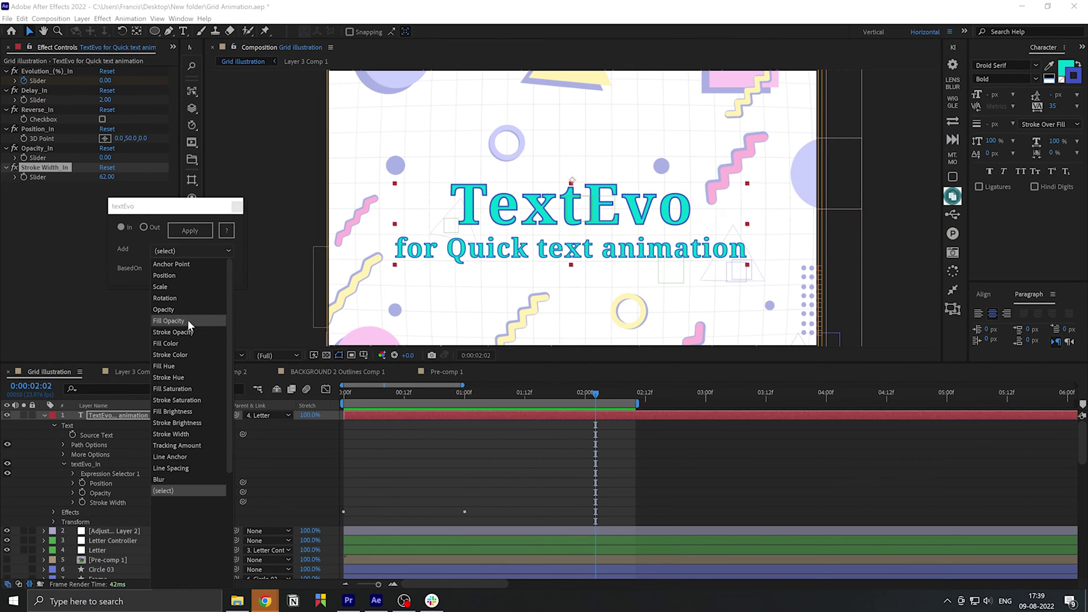
pyautogui.click(200, 446)
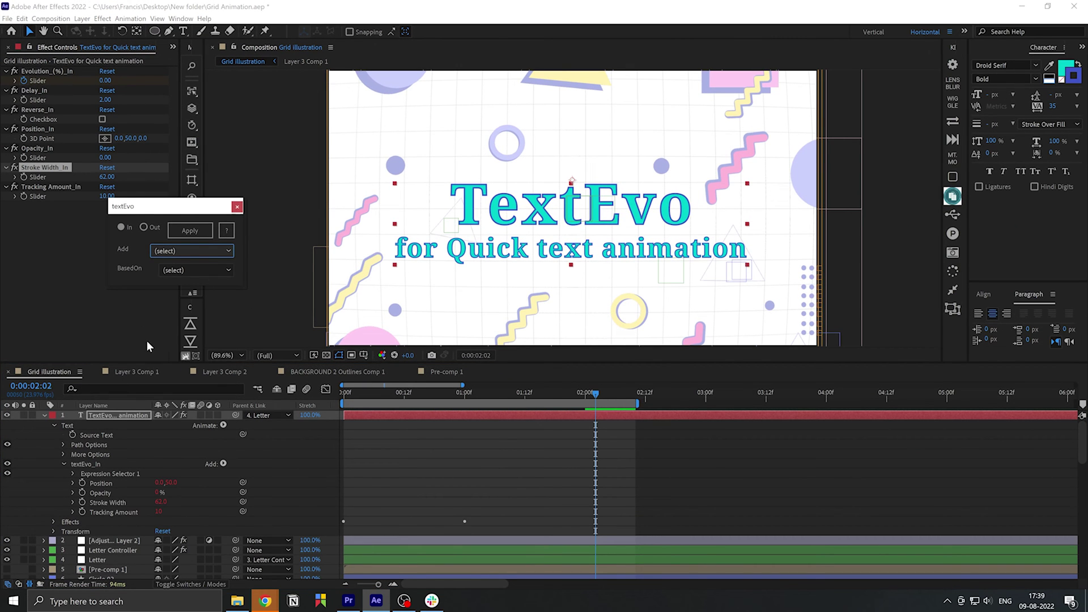
pyautogui.moveTo(165, 210); pyautogui.dragTo(205, 202)
pyautogui.moveTo(107, 196); pyautogui.dragTo(141, 199)
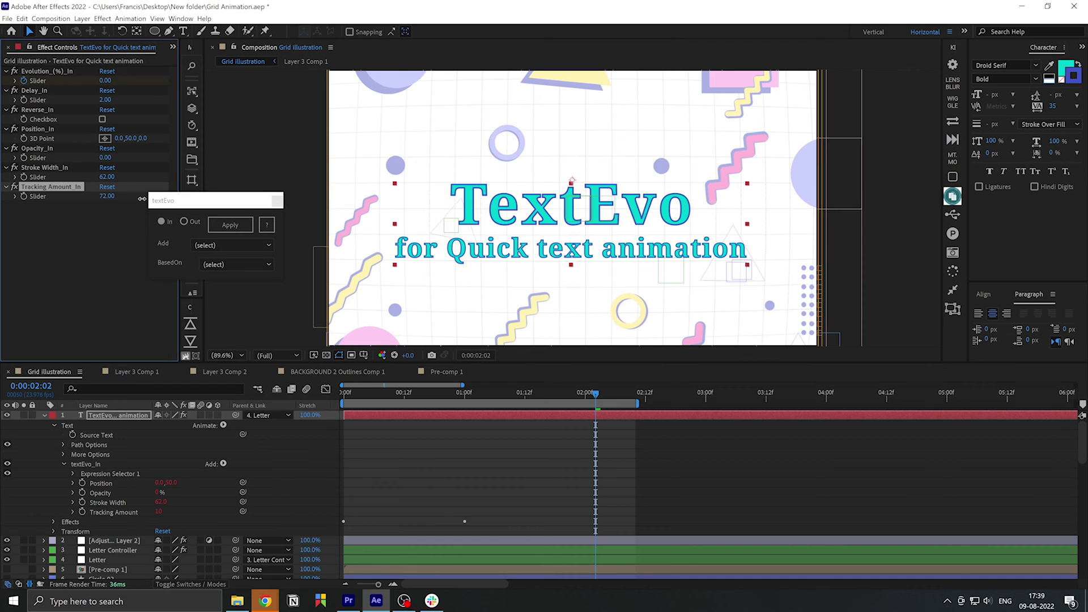
pyautogui.press('space')
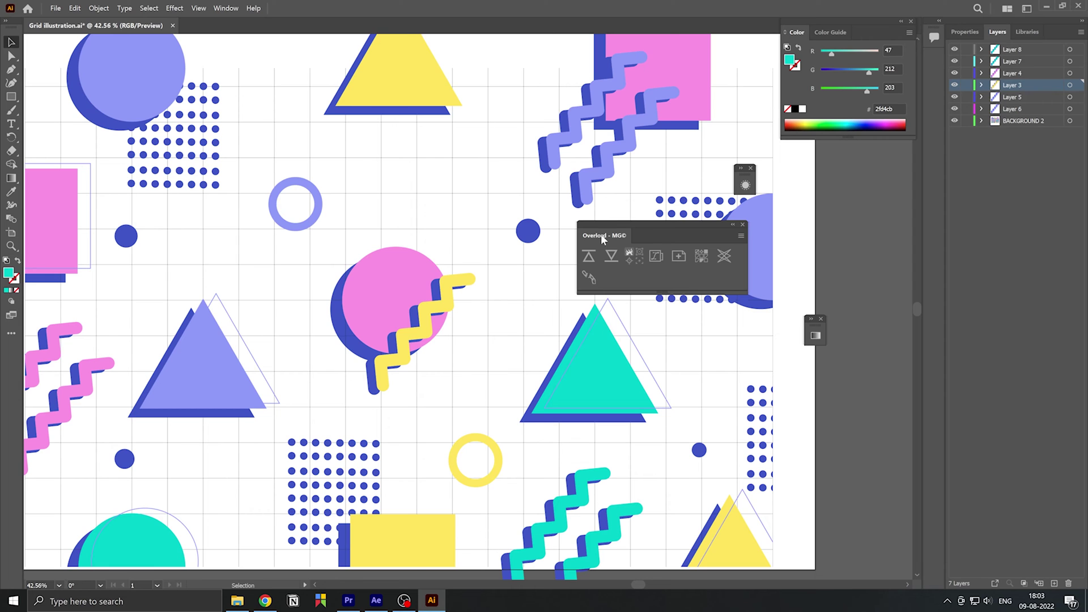
# Select only the yellow zigzag and push it to After Effects with Overlord.
pyautogui.click(448, 299)
pyautogui.click(447, 296)
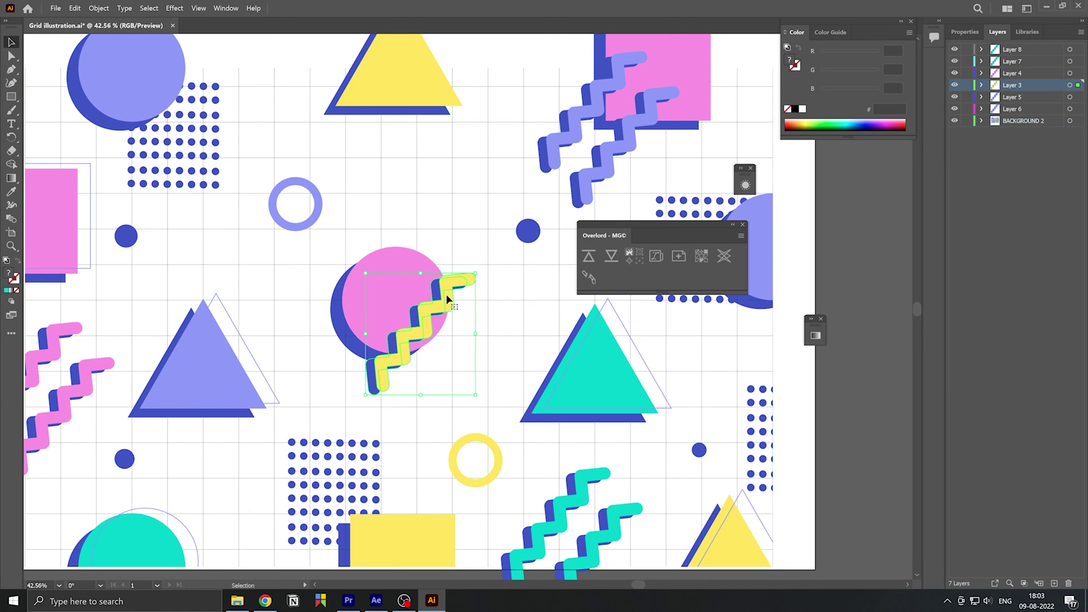
pyautogui.click(589, 257)
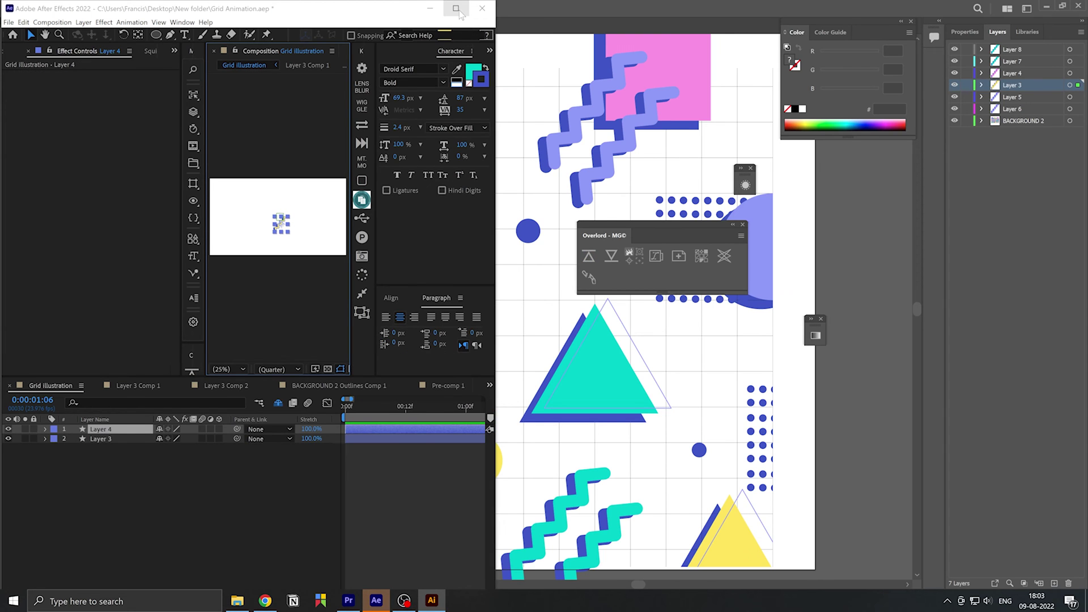
# Shift the yellow zigzag left, then select the purple triangle, pink zigzag and background to transfer.
pyautogui.click(455, 8)
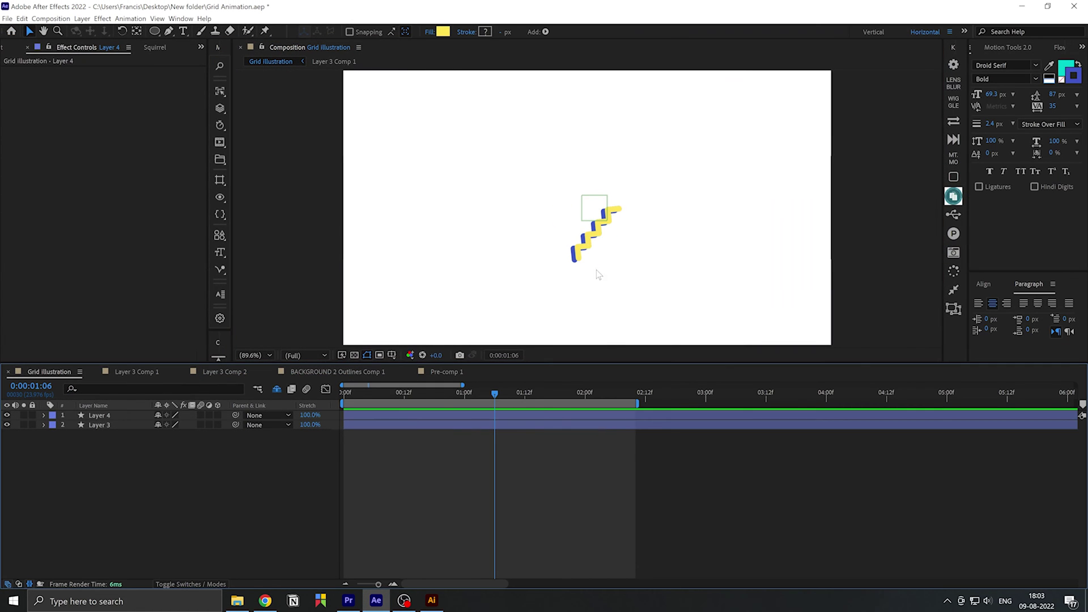
pyautogui.moveTo(597, 239); pyautogui.dragTo(476, 224)
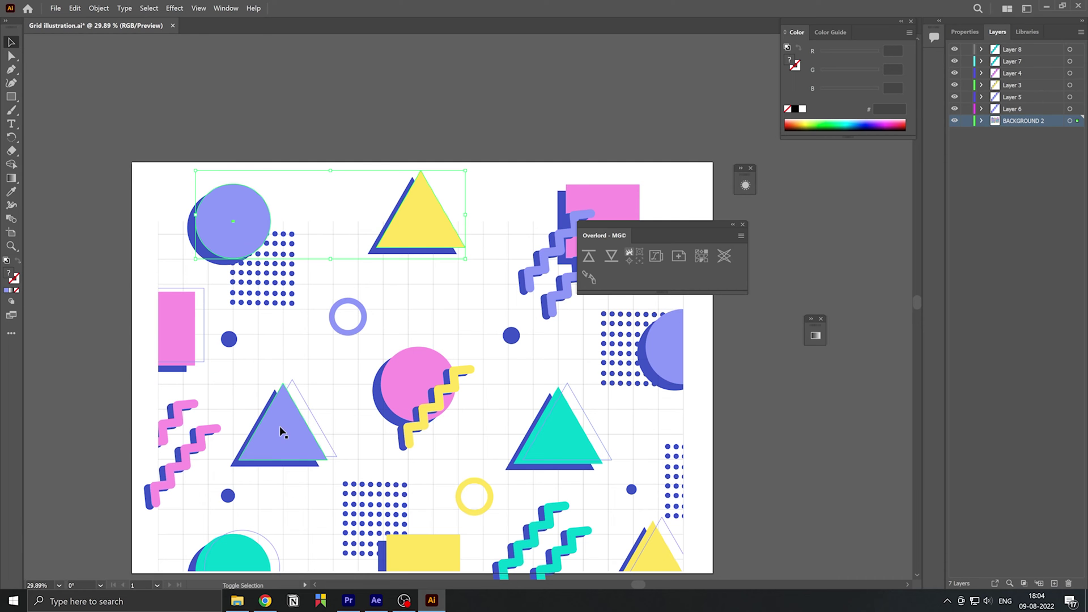
pyautogui.keyDown('shift'); pyautogui.click(279, 430); pyautogui.keyUp('shift')
pyautogui.keyDown('shift'); pyautogui.click(188, 457); pyautogui.keyUp('shift')
pyautogui.keyDown('shift'); pyautogui.click(252, 569); pyautogui.keyUp('shift')
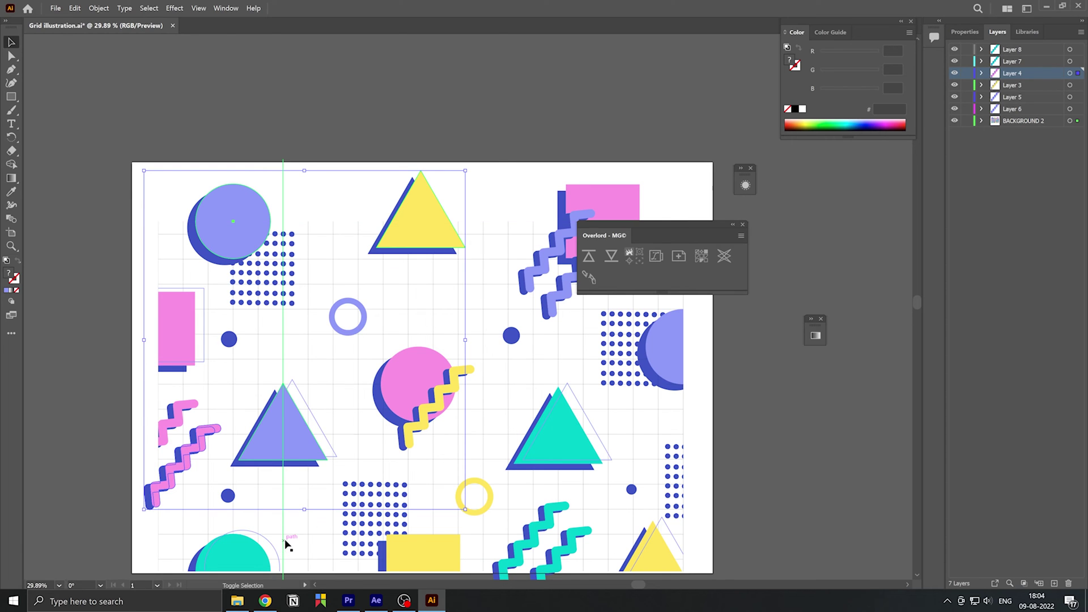
pyautogui.hotkey('alt', 'Tab')
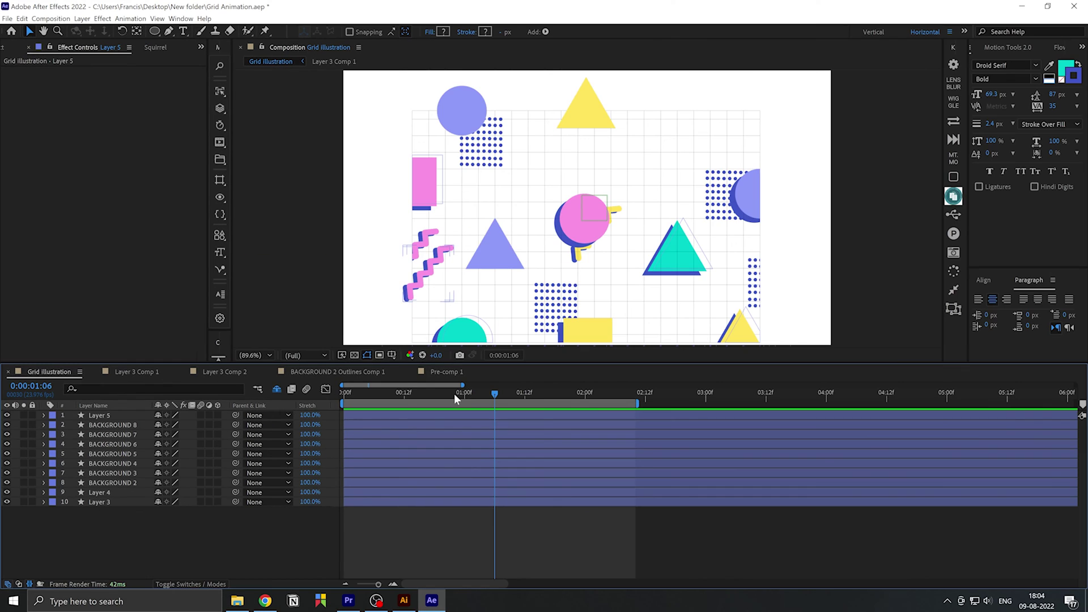
# Scrub the playhead to 0:00:01:03 to check the rebuilt grid illustration.
pyautogui.moveTo(486, 392); pyautogui.dragTo(470, 392)
pyautogui.click(481, 392)
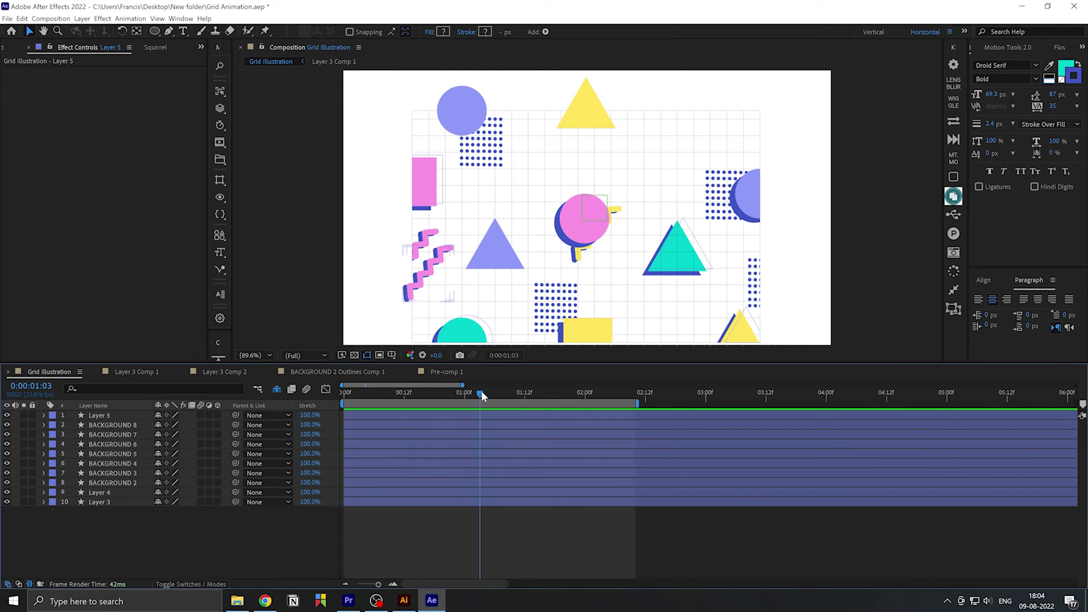
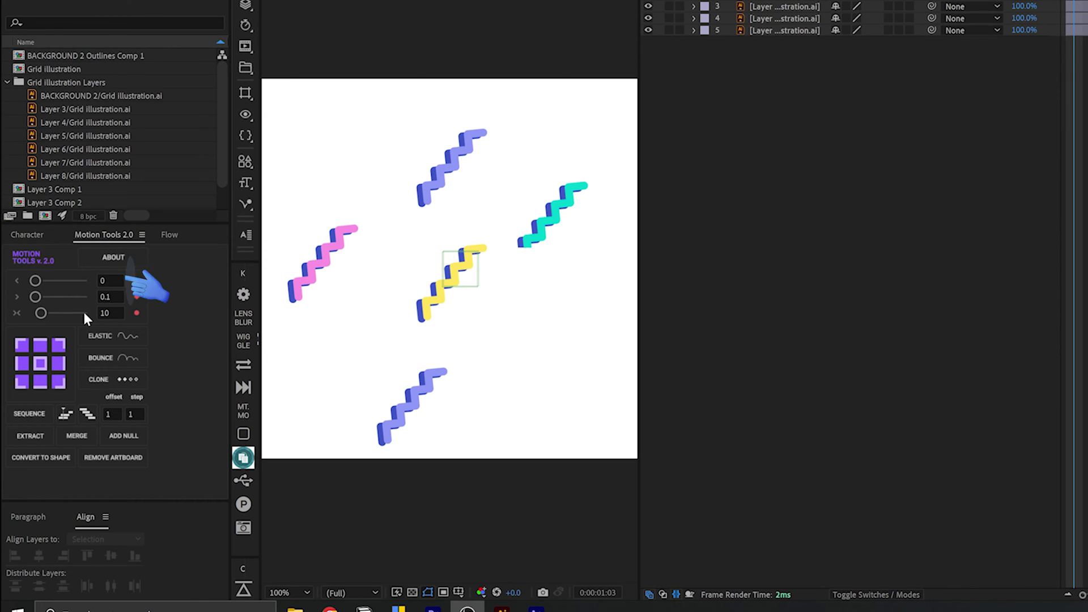
# Keyframe the top blue stair's Position and shift it right to 1157.5 at frame 5.
pyautogui.click(441, 180)
pyautogui.click(616, 90)
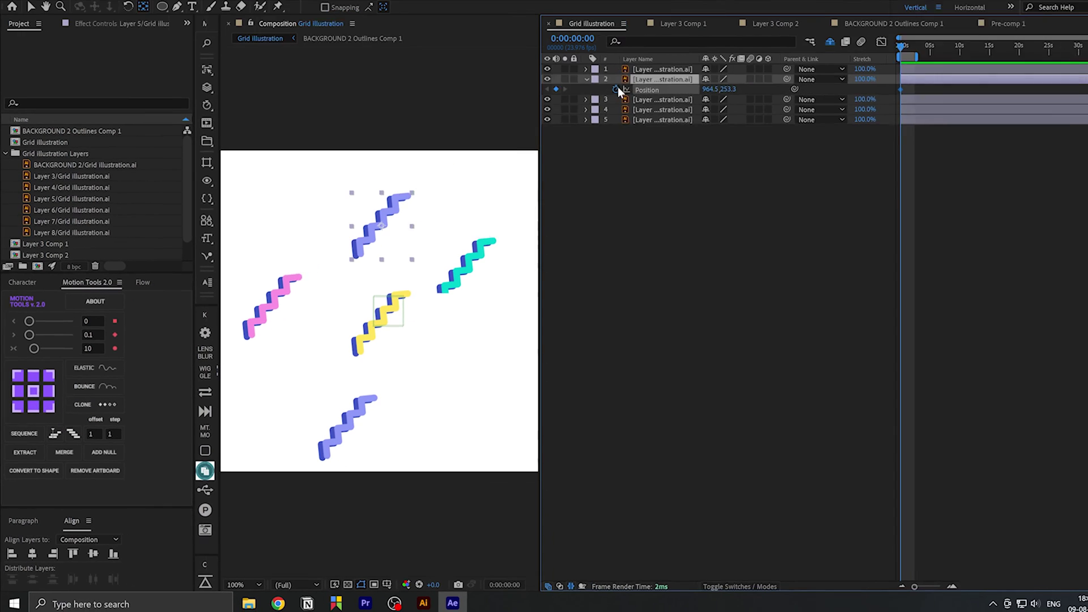
pyautogui.scroll(5, 859, 102)
pyautogui.moveTo(862, 68); pyautogui.dragTo(870, 69)
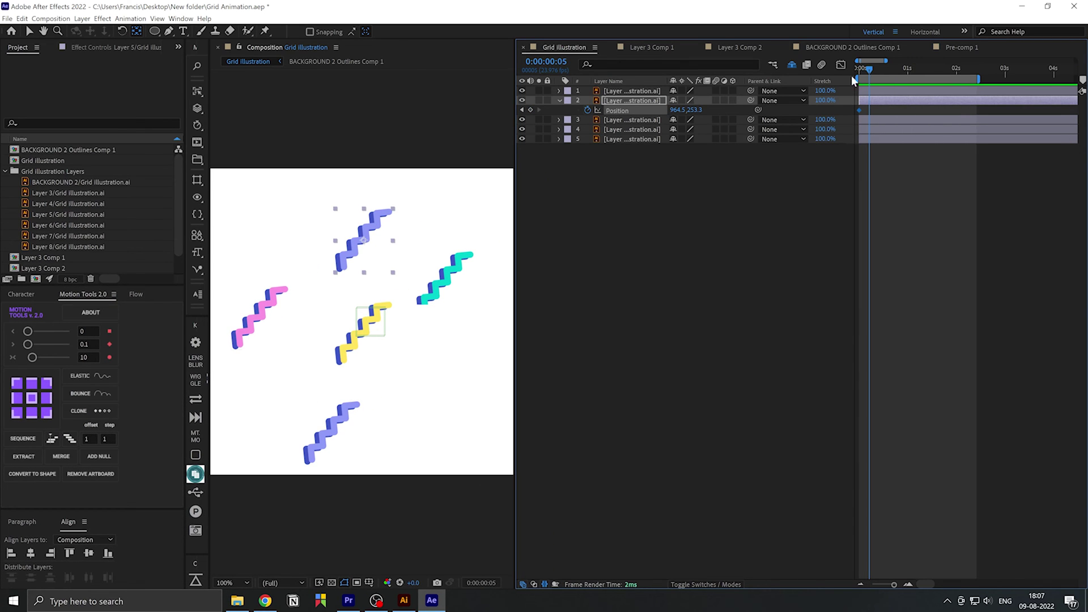
pyautogui.moveTo(676, 111); pyautogui.dragTo(784, 109)
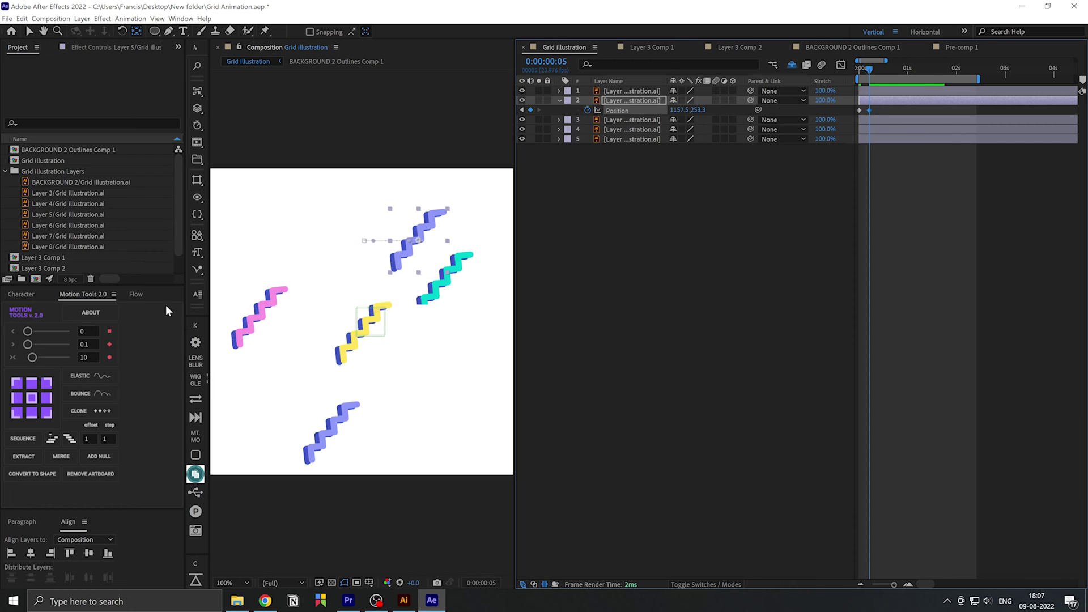
# Give the blue stair's Position animation an elastic bounce and preview it.
pyautogui.click(95, 375)
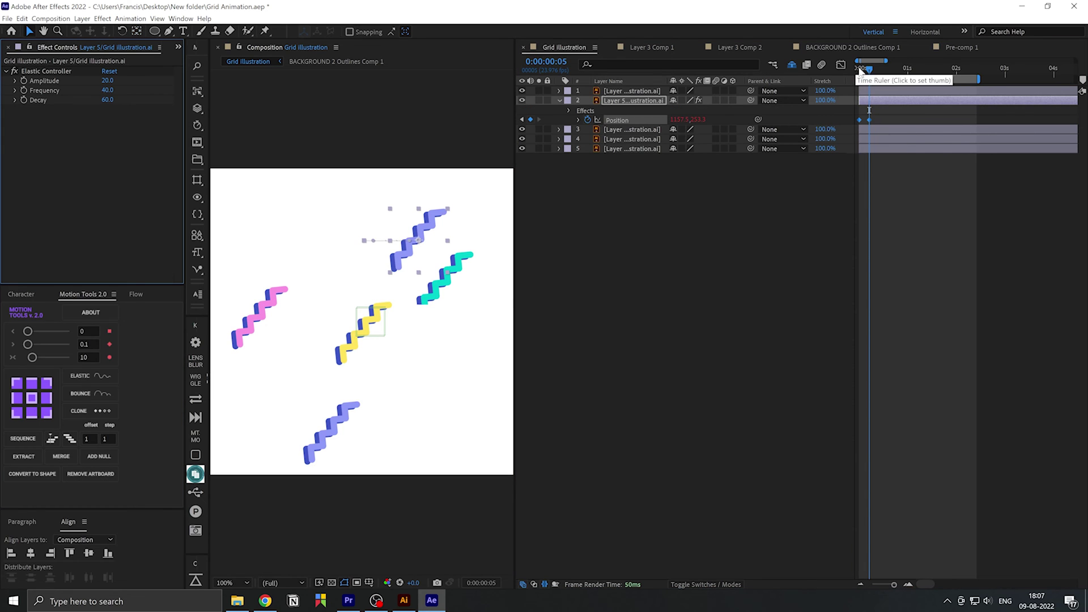
pyautogui.moveTo(869, 67); pyautogui.dragTo(848, 66)
pyautogui.press('space')
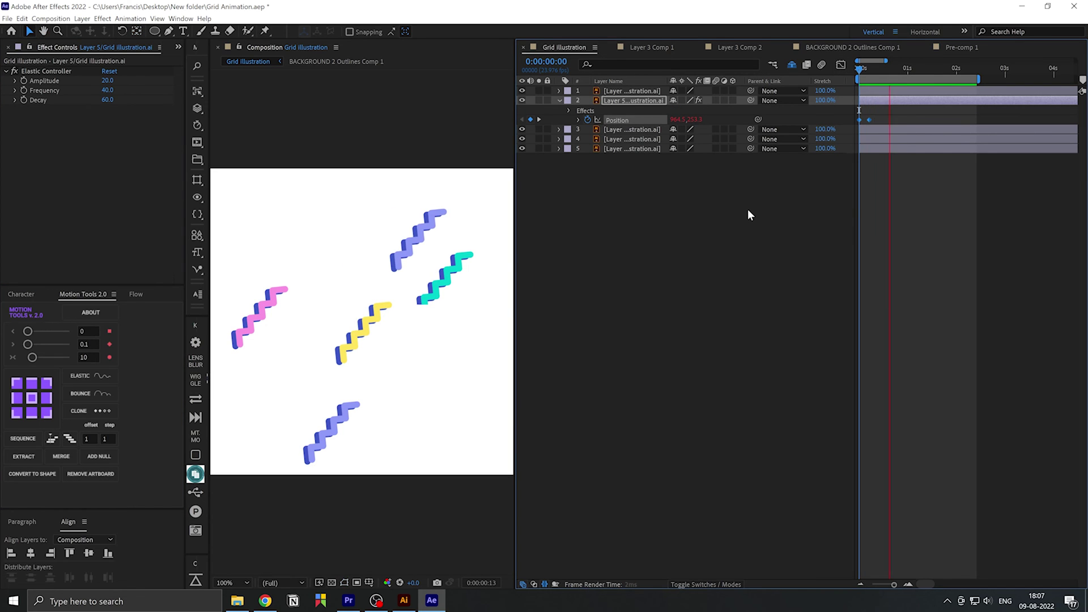
pyautogui.press('space')
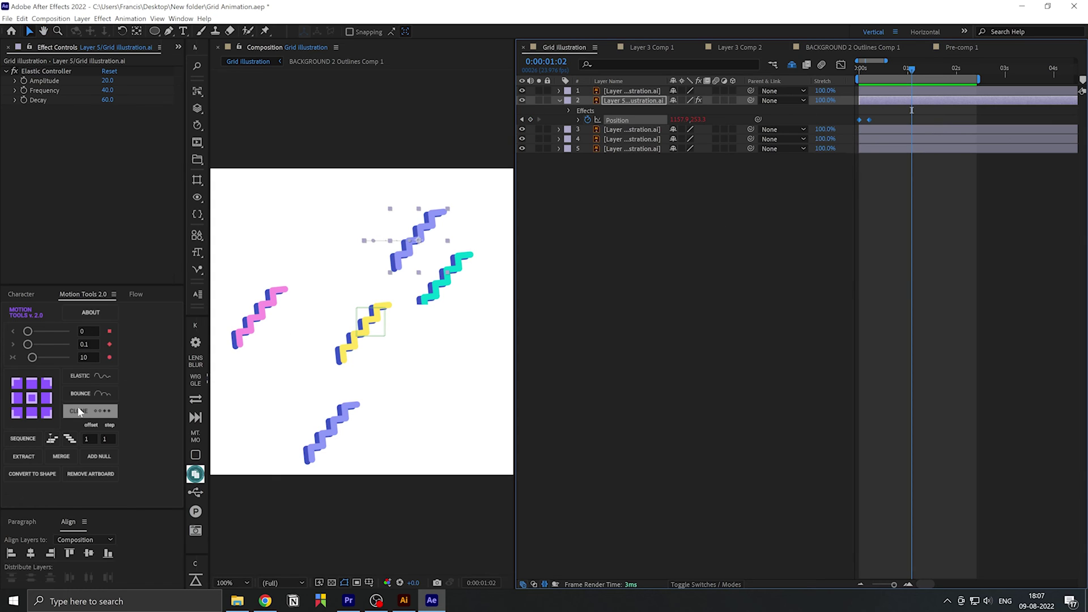
# Clone the Position keyframes at the current time and again at 0:00:01:23.
pyautogui.click(99, 412)
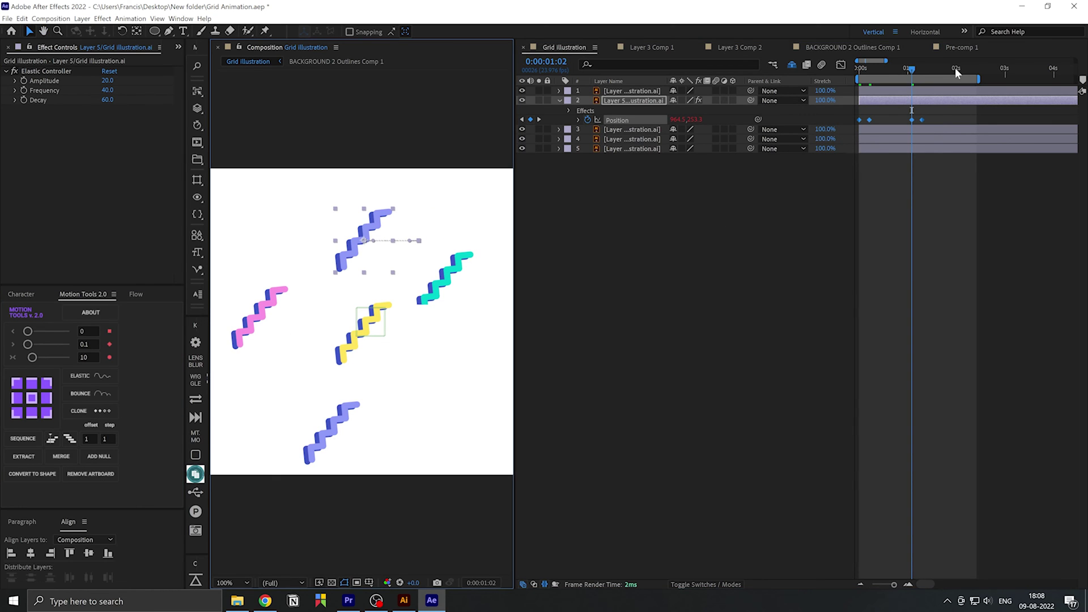
pyautogui.click(956, 71)
pyautogui.click(93, 410)
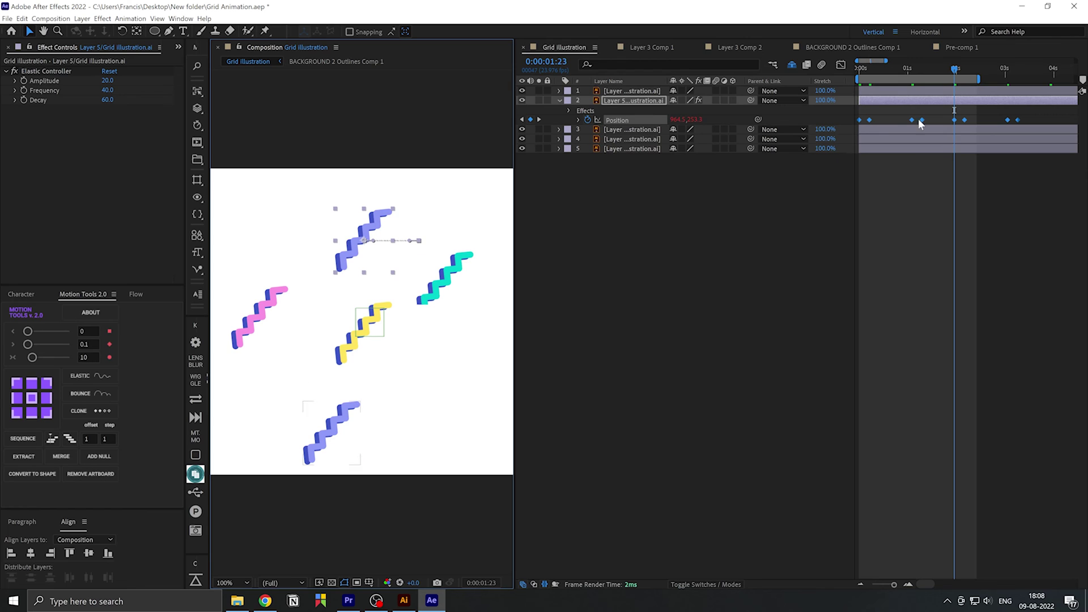
# Stagger all layers in time with Sequence three times, then select only the pink stair.
pyautogui.hotkey('ctrl', 'a')
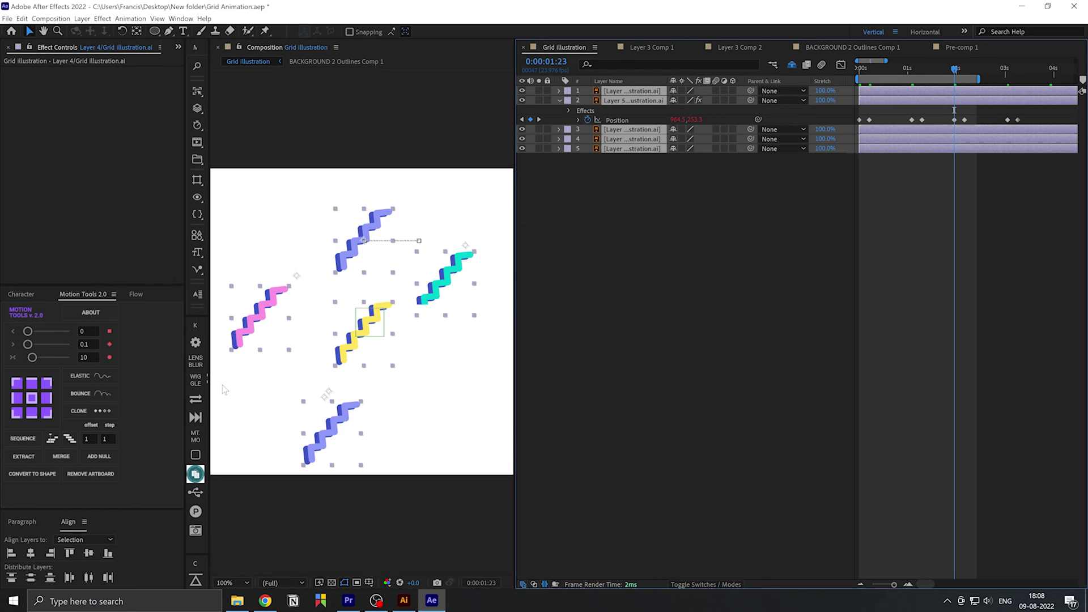
pyautogui.click(73, 438)
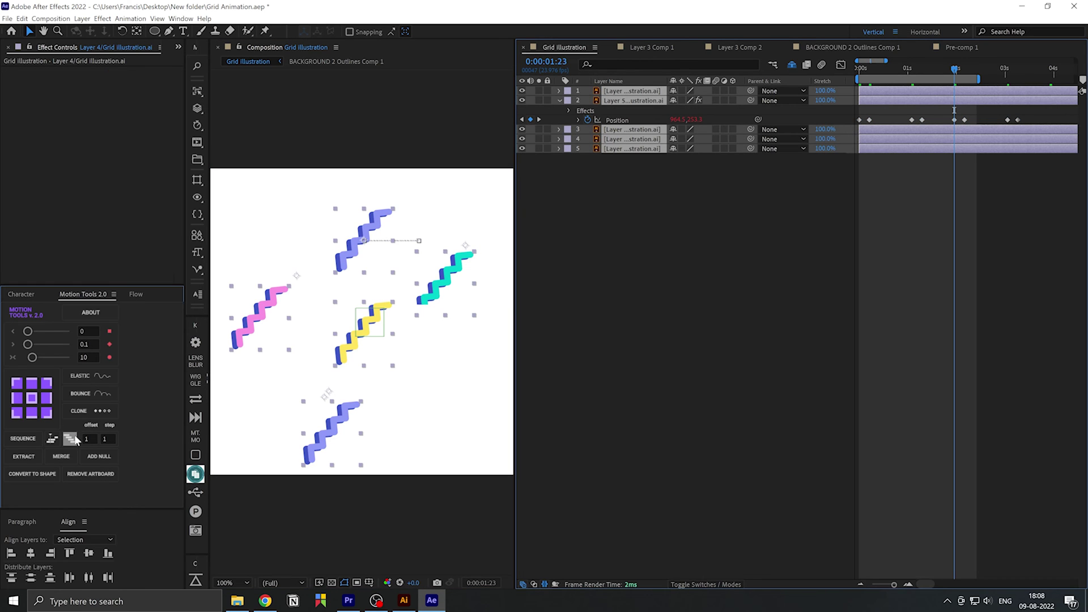
pyautogui.click(23, 439)
pyautogui.click(22, 438)
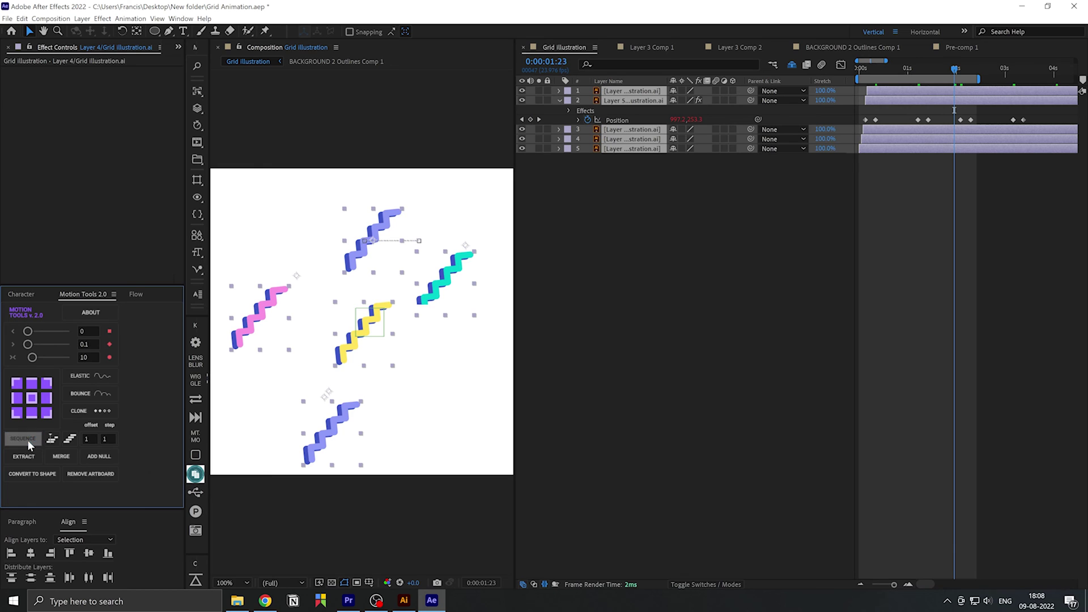
pyautogui.click(23, 439)
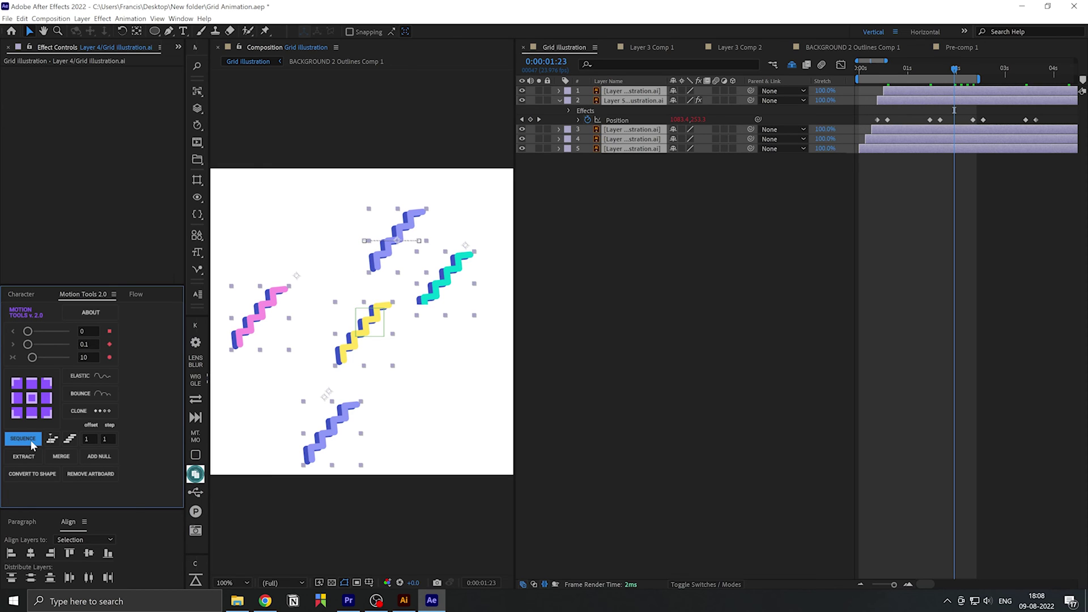
pyautogui.click(617, 302)
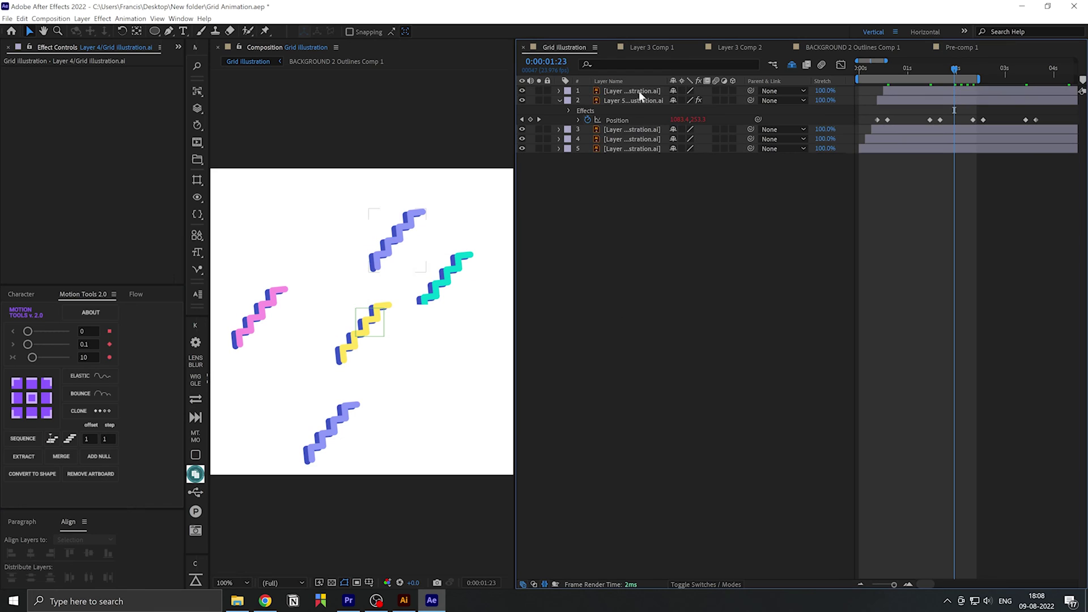
pyautogui.click(638, 91)
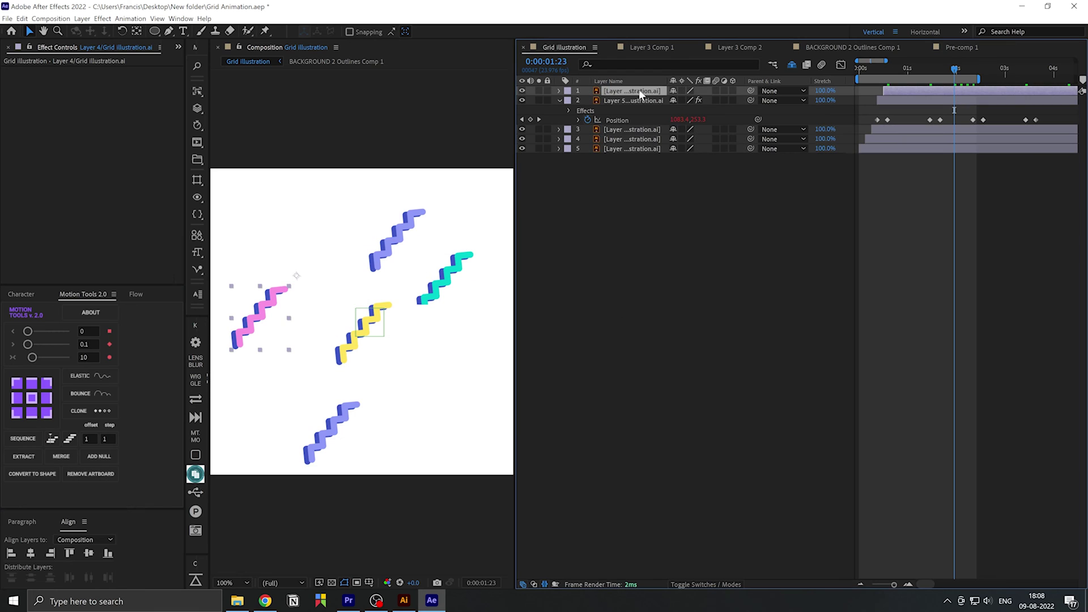
# Convert the pink stair into a shape layer and select its Group 1 and Group 2.
pyautogui.click(36, 476)
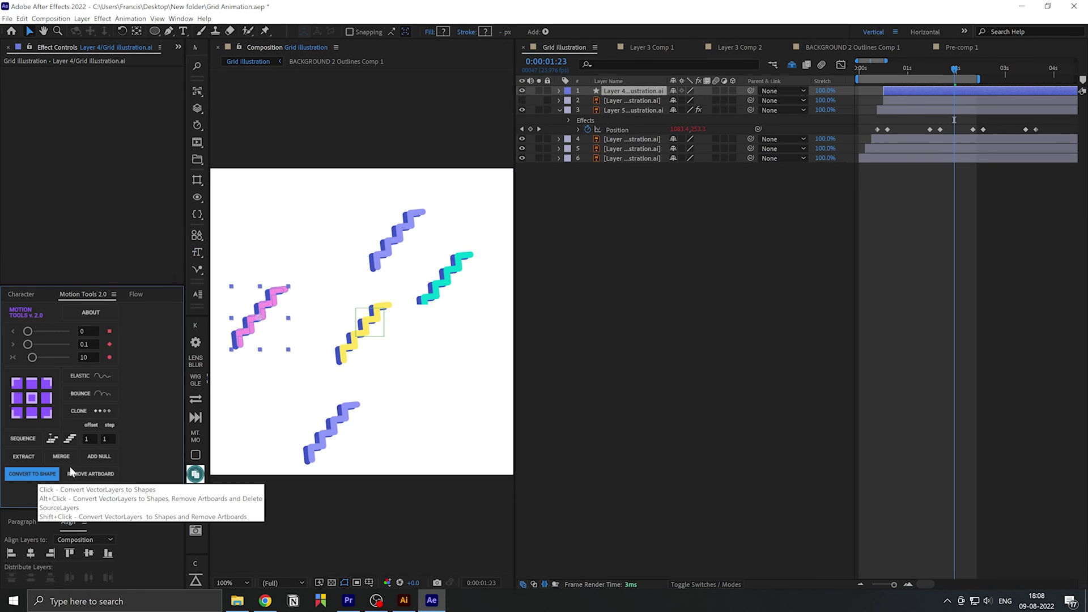
pyautogui.click(636, 264)
pyautogui.click(624, 91)
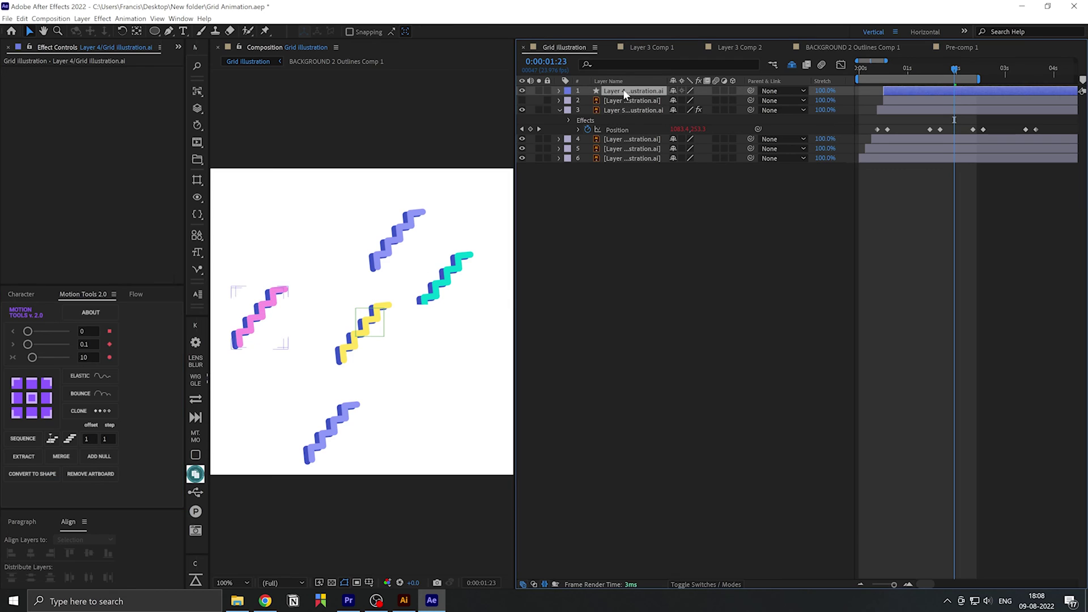
pyautogui.click(559, 90)
pyautogui.click(569, 101)
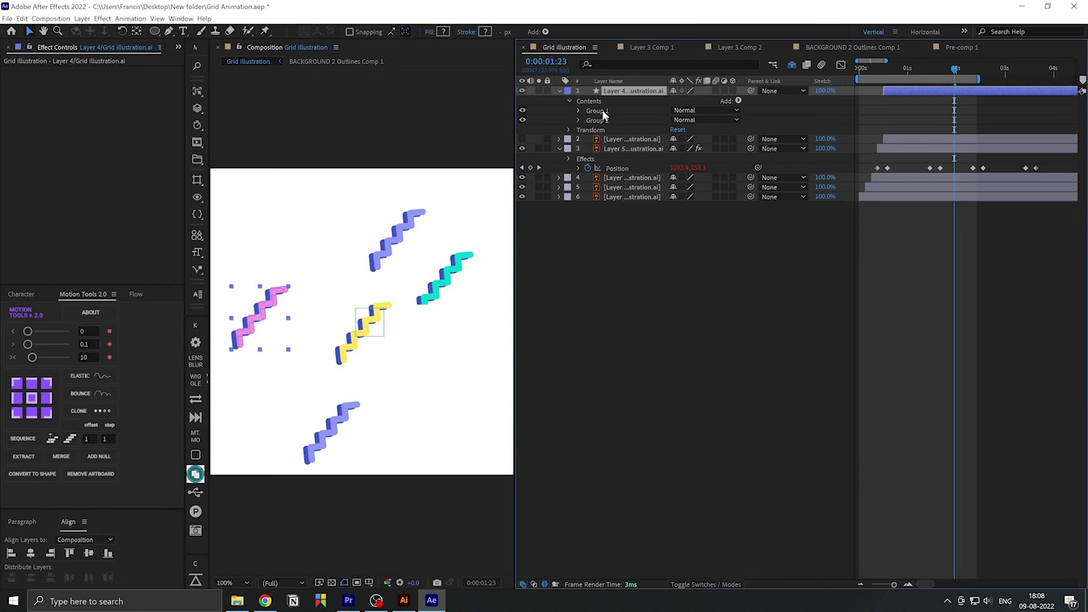
pyautogui.click(603, 110)
pyautogui.keyDown('shift'); pyautogui.click(606, 120); pyautogui.keyUp('shift')
# Extract the two groups into separate layers and select both group layers.
pyautogui.click(28, 457)
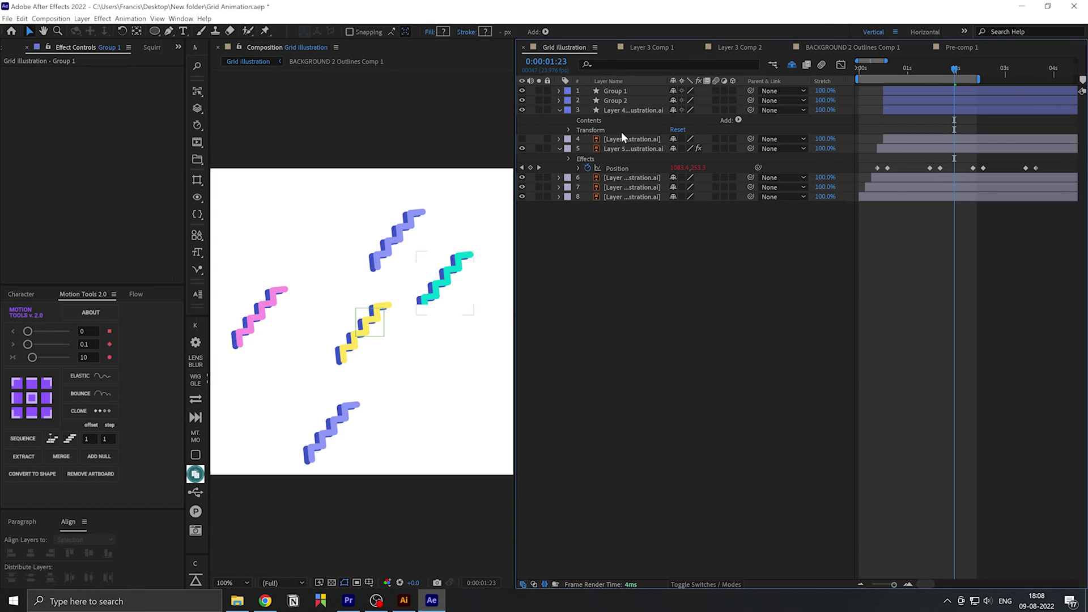
pyautogui.click(619, 100)
pyautogui.click(622, 92)
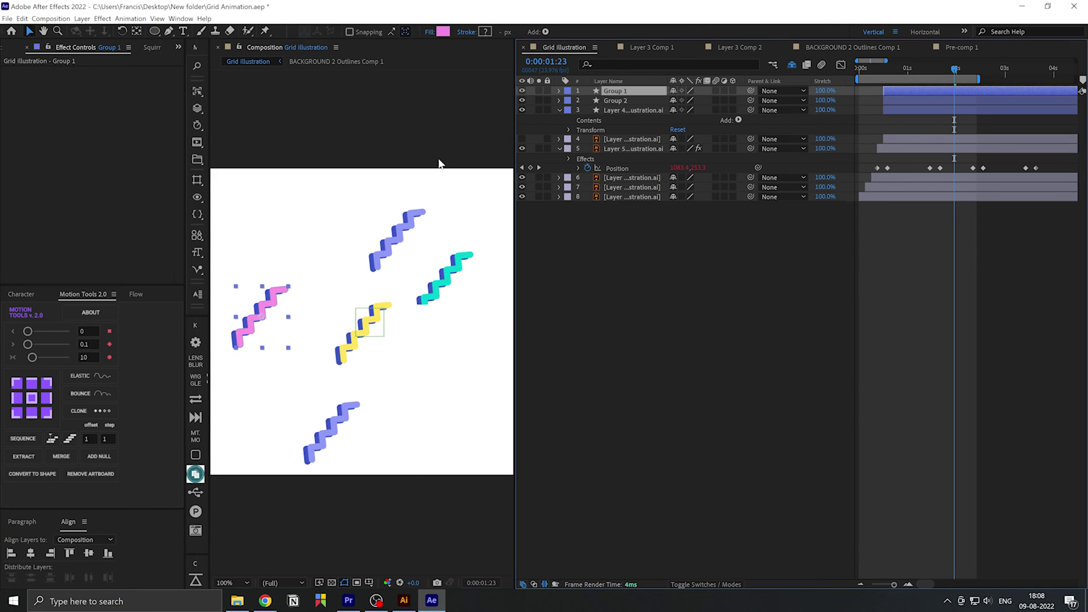
pyautogui.keyDown('ctrl'); pyautogui.click(628, 101); pyautogui.keyUp('ctrl')
# Merge the group layers into Group 1 :M, parent it to a new null, and move them up-right.
pyautogui.click(64, 453)
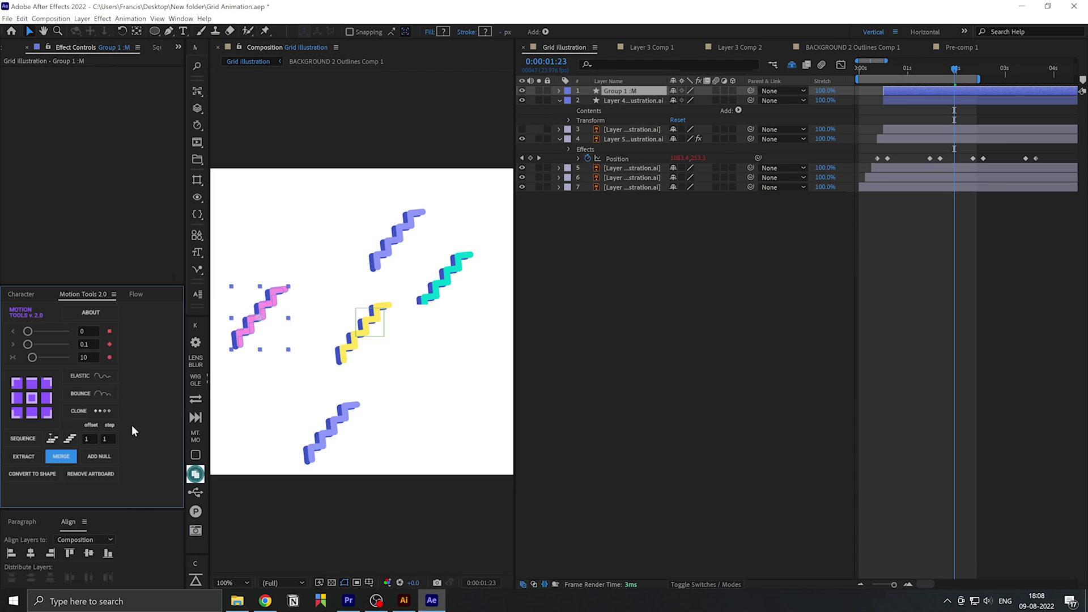
pyautogui.click(101, 457)
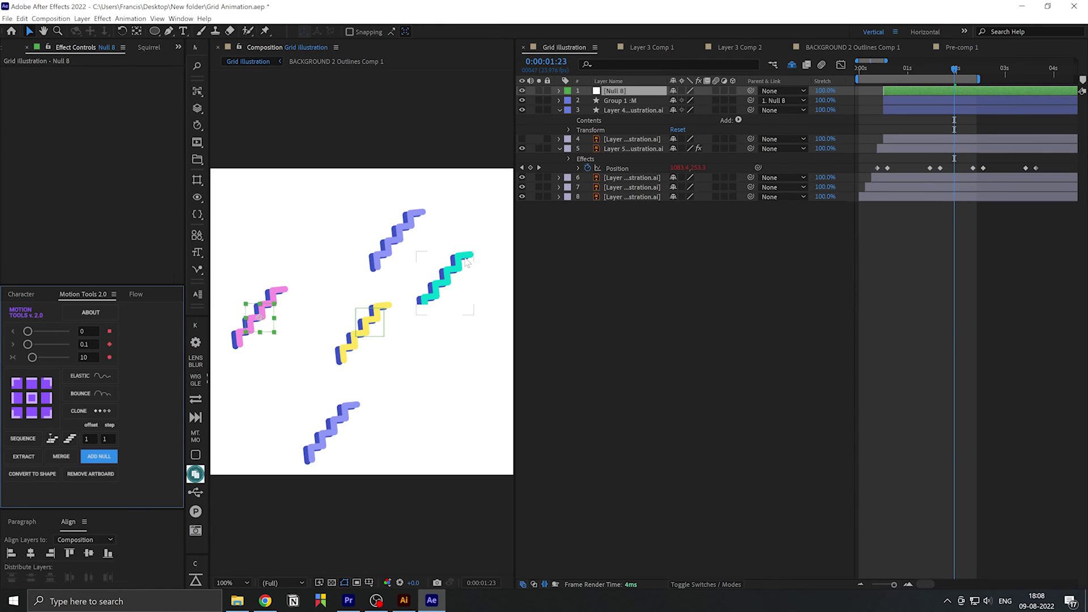
pyautogui.moveTo(261, 324); pyautogui.dragTo(282, 287)
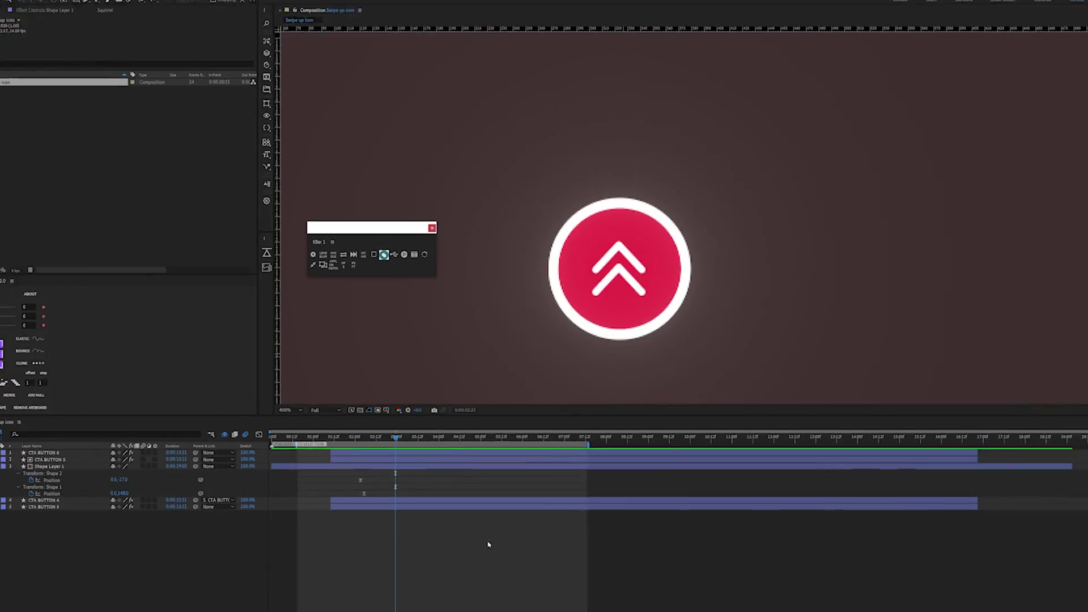
# Reposition the KBar toolbar, open KBar Settings, and enlarge the window to list every button.
pyautogui.moveTo(357, 236); pyautogui.dragTo(264, 353)
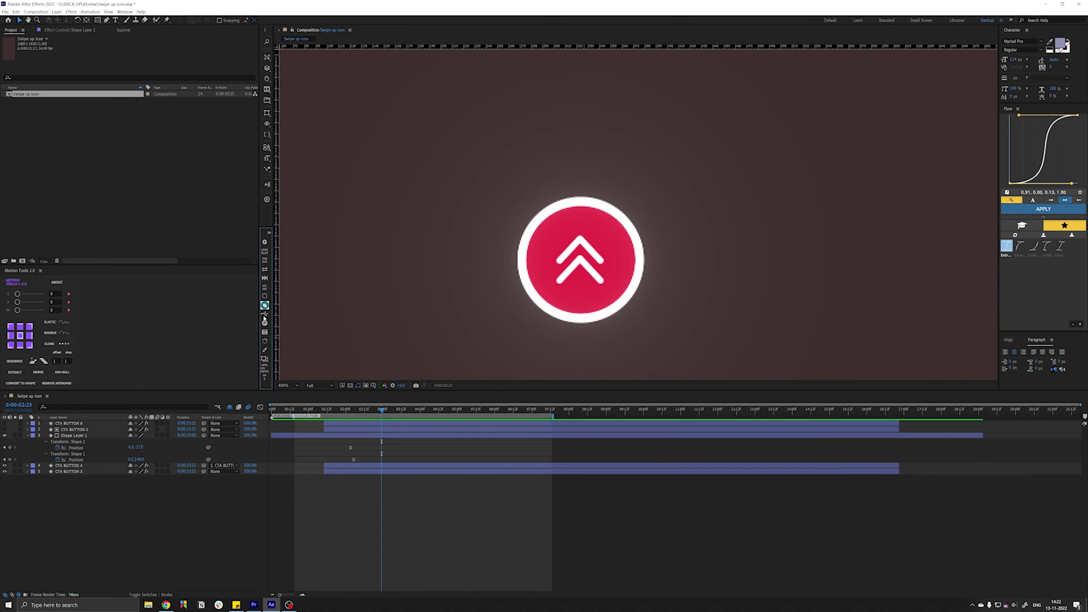
pyautogui.click(265, 244)
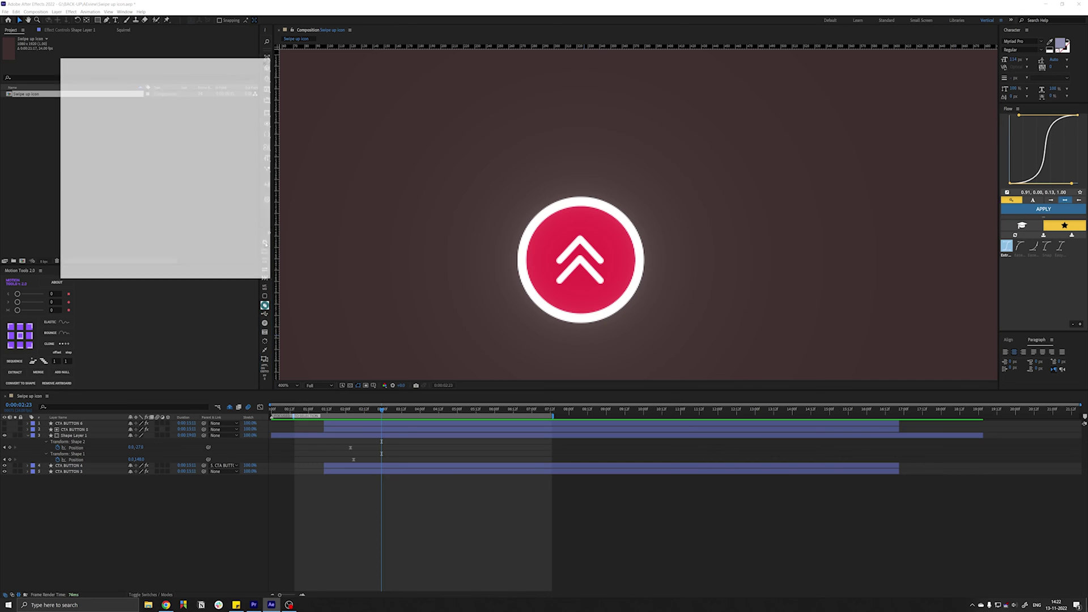
pyautogui.moveTo(149, 63)
pyautogui.mouseDown()
pyautogui.moveTo(431, 77)
pyautogui.moveTo(386, 74)
pyautogui.mouseUp()
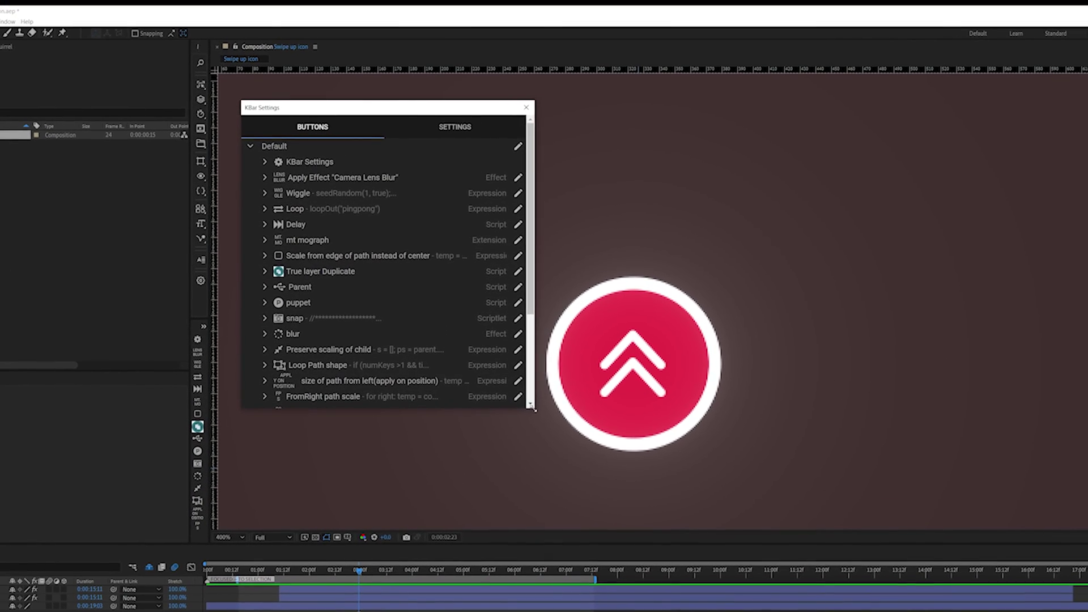
pyautogui.moveTo(508, 292); pyautogui.dragTo(571, 363)
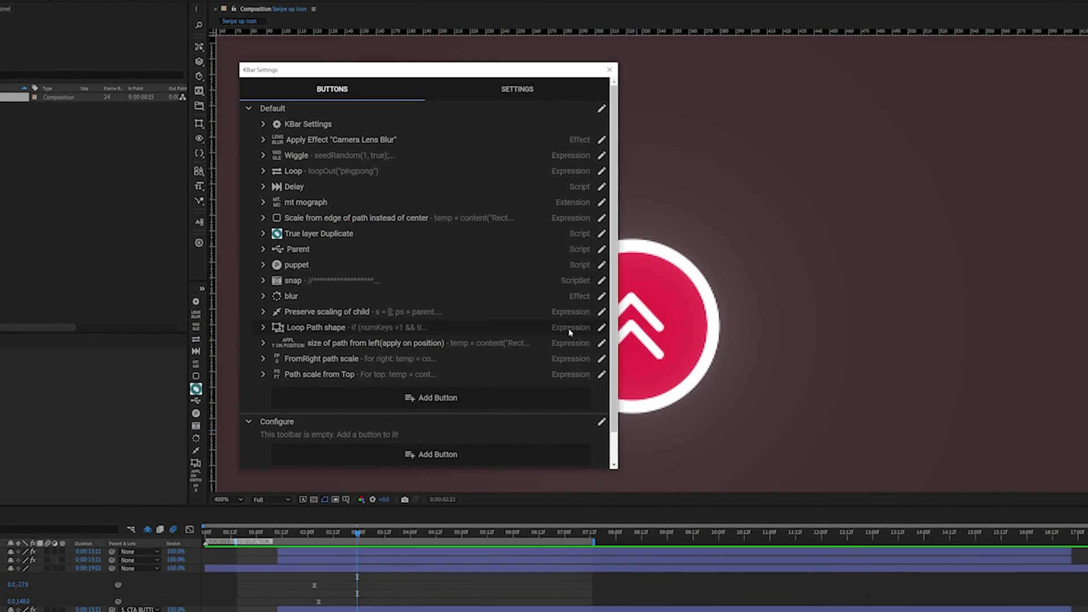
# Inspect the Loop Path shape button's expression, description and icon, then save it.
pyautogui.click(603, 329)
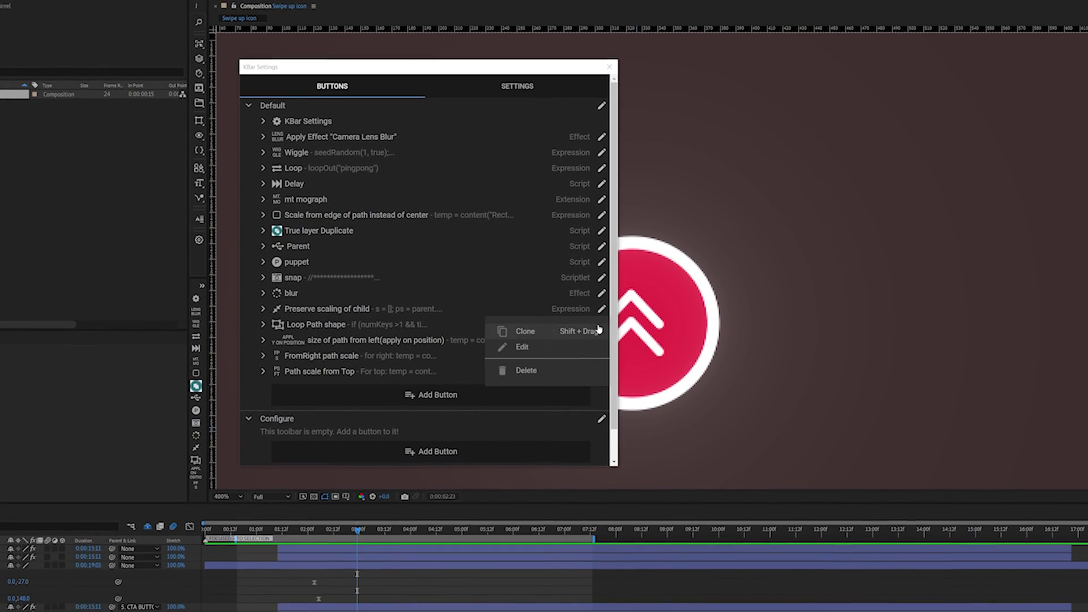
pyautogui.click(518, 345)
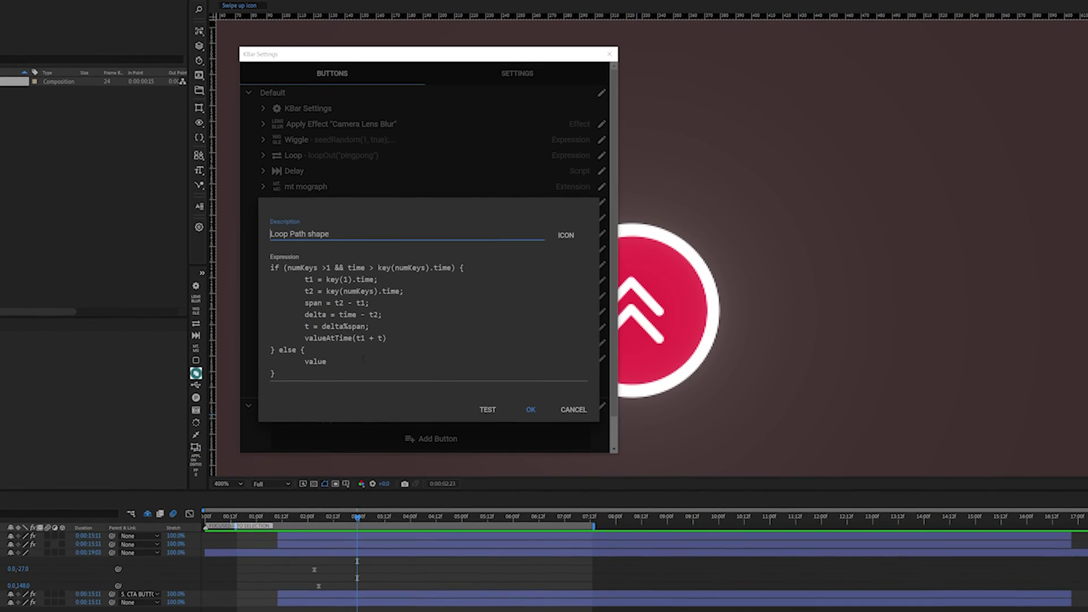
pyautogui.moveTo(282, 377); pyautogui.dragTo(248, 238)
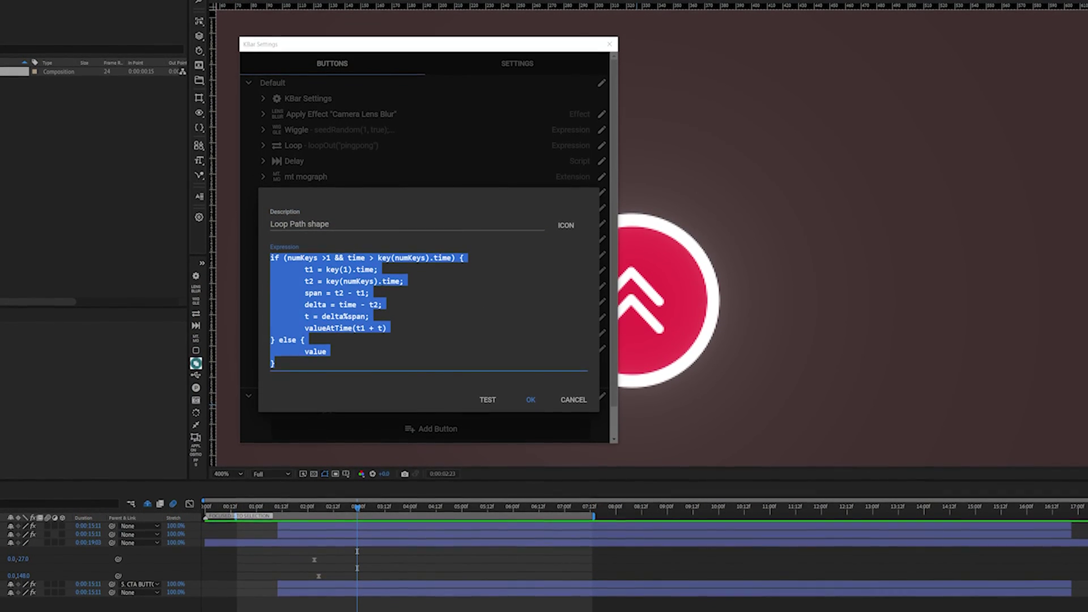
pyautogui.click(397, 309)
pyautogui.moveTo(340, 225); pyautogui.dragTo(301, 225)
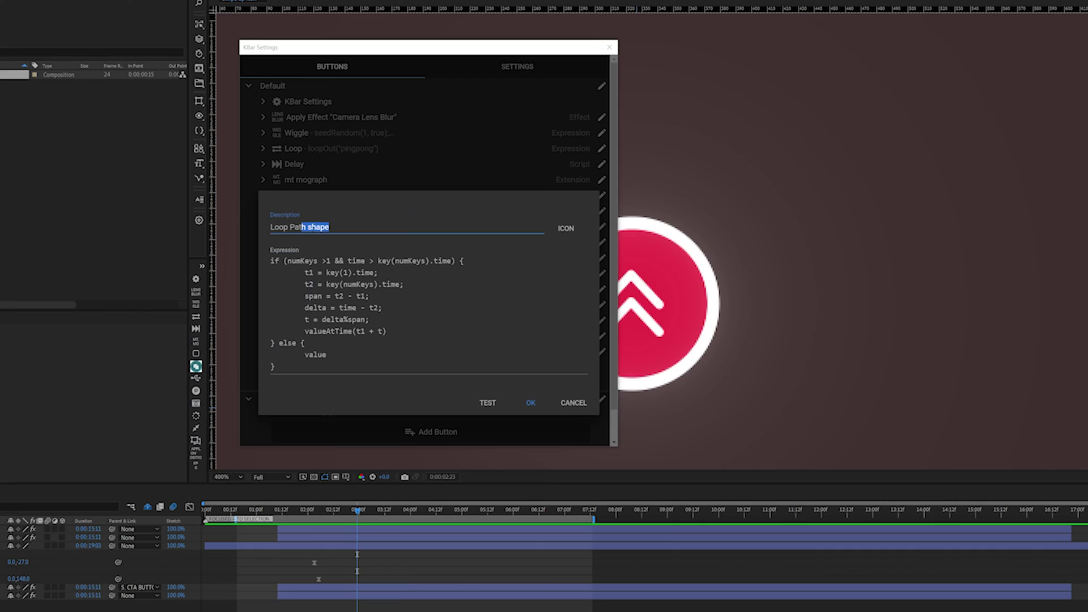
pyautogui.click(565, 228)
pyautogui.click(522, 359)
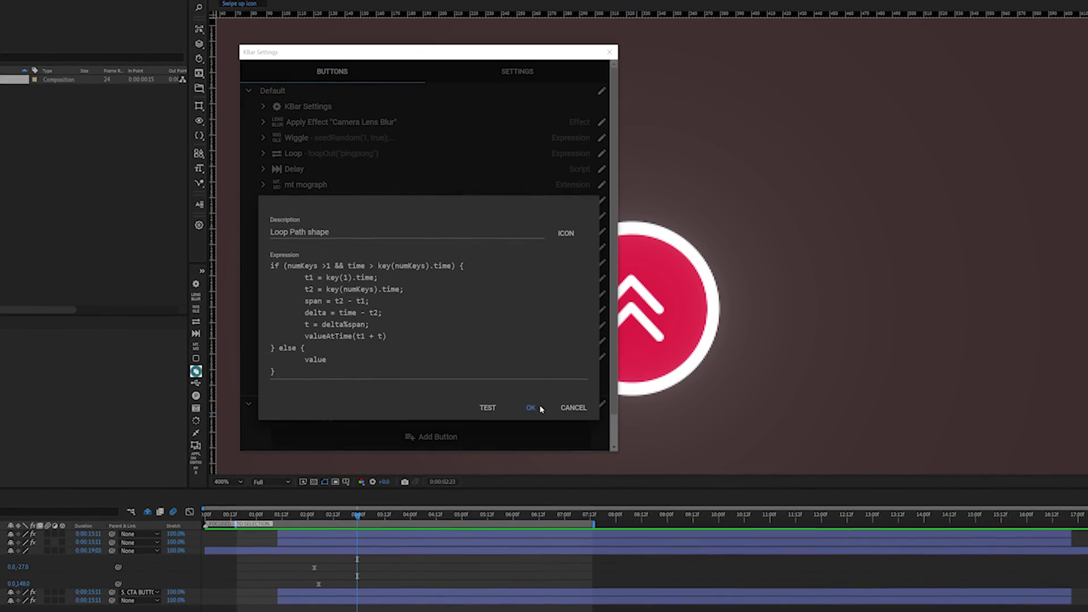
pyautogui.click(531, 408)
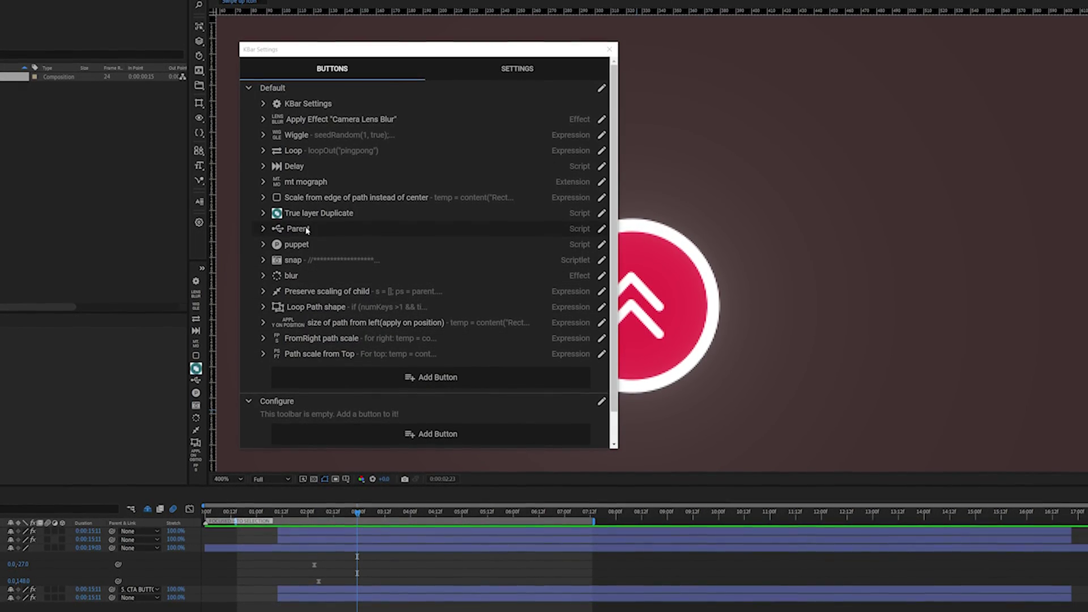
# Review the True layer Duplicate and Loop button settings unchanged, then close KBar Settings.
pyautogui.click(602, 212)
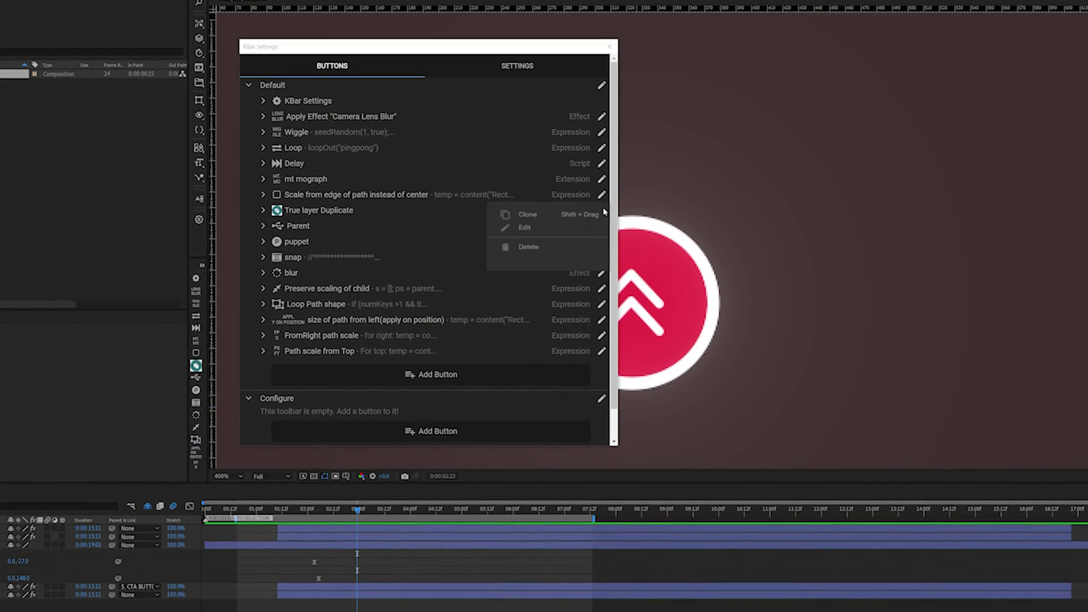
pyautogui.click(522, 232)
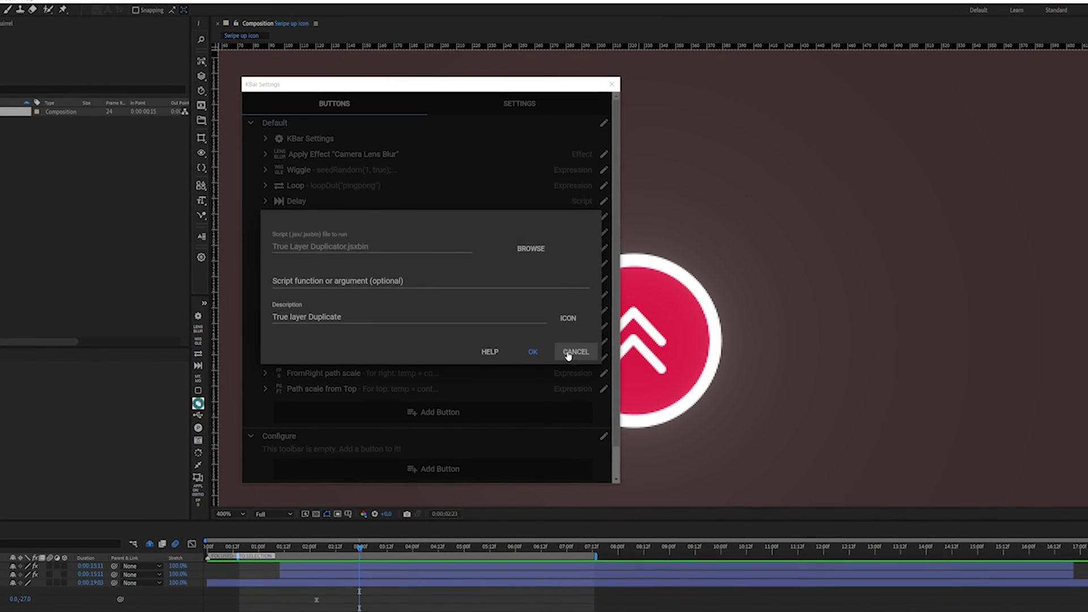
pyautogui.click(570, 345)
pyautogui.click(602, 179)
pyautogui.click(546, 217)
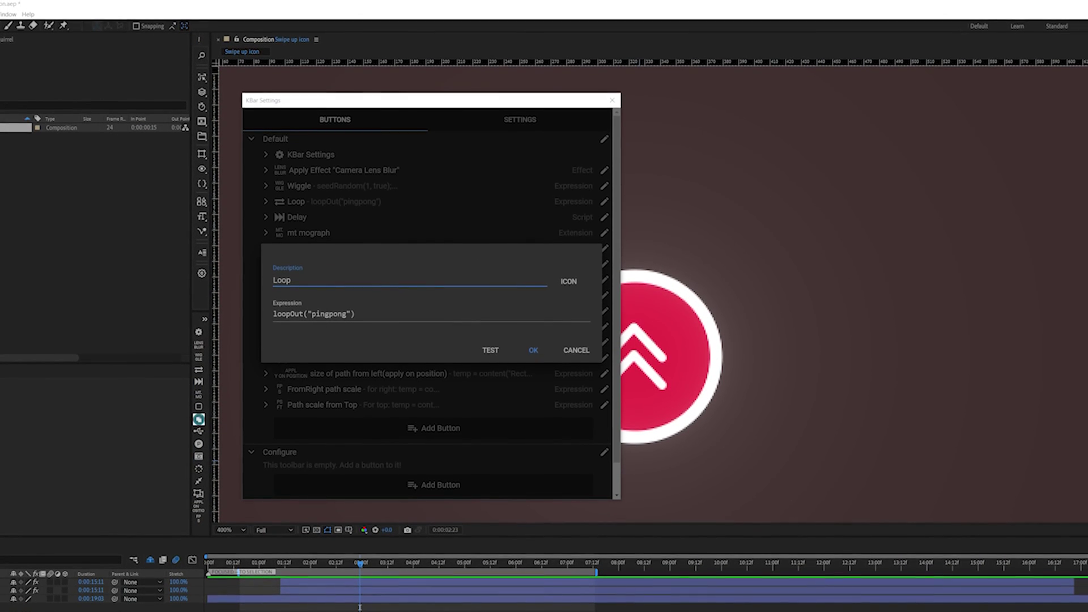
pyautogui.click(577, 359)
pyautogui.click(609, 105)
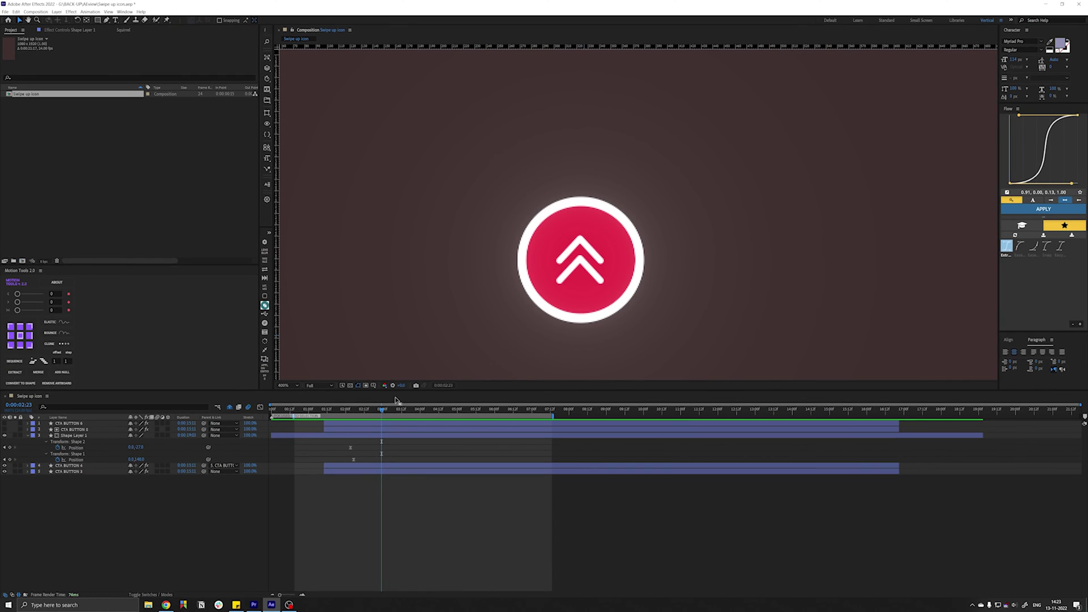
# Shift Shape 1's second Position keyframe a few frames later than Shape 2's.
pyautogui.click(447, 435)
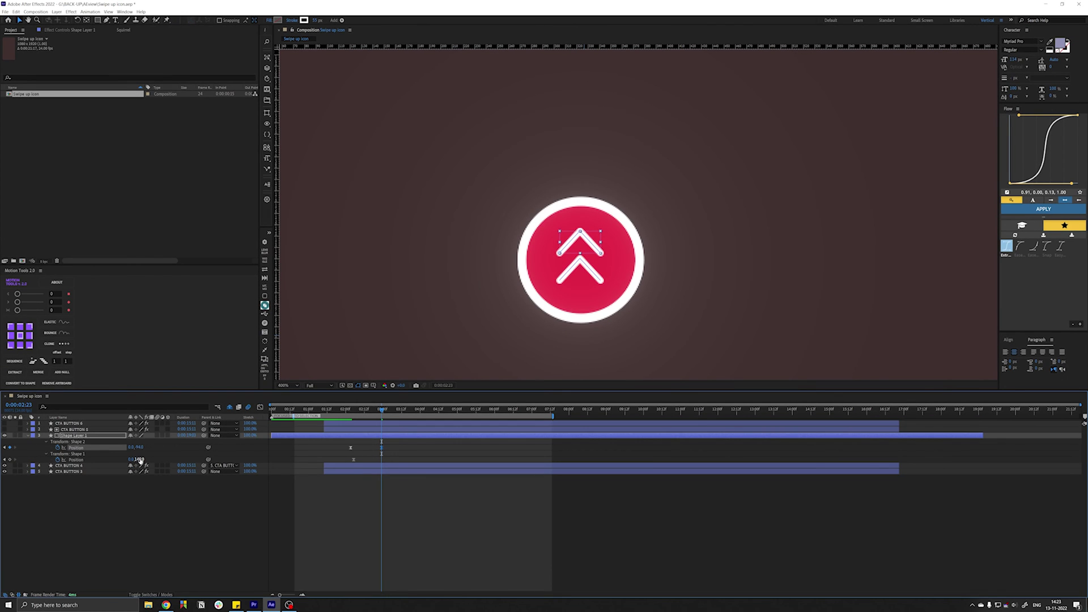
pyautogui.click(441, 452)
pyautogui.moveTo(381, 460); pyautogui.dragTo(330, 466)
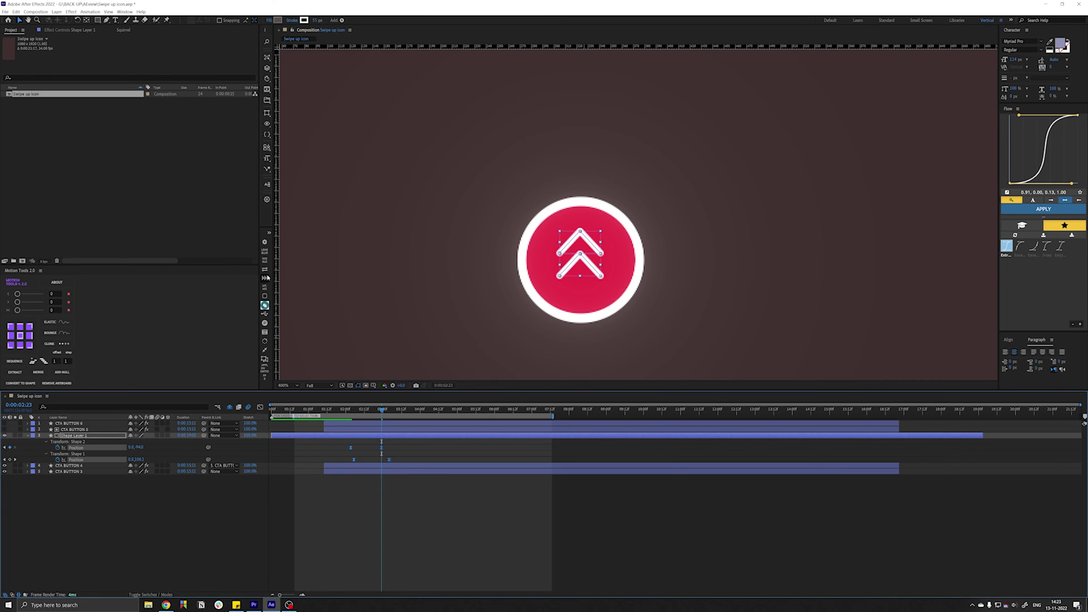
# Preview the arrow animation, then draw a red rectangle left of the circle.
pyautogui.click(263, 273)
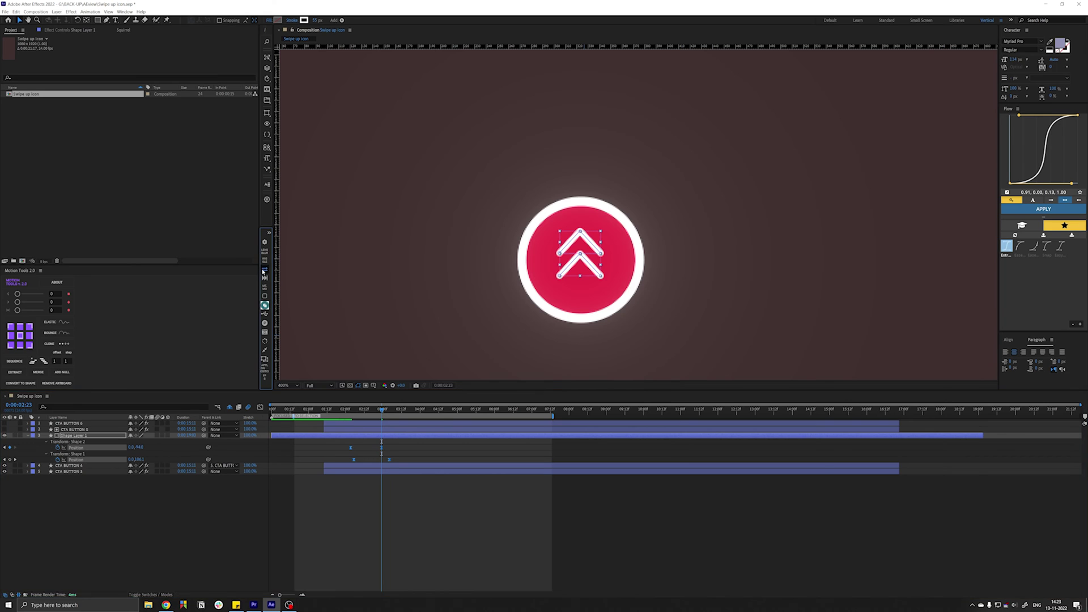
pyautogui.click(401, 447)
pyautogui.press('space')
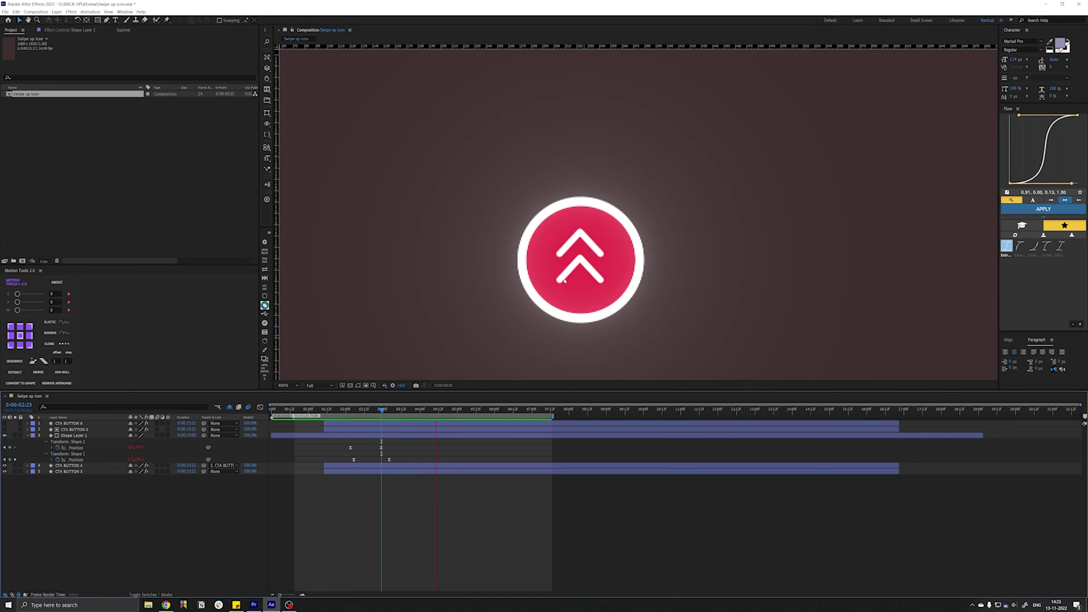
pyautogui.press('q')
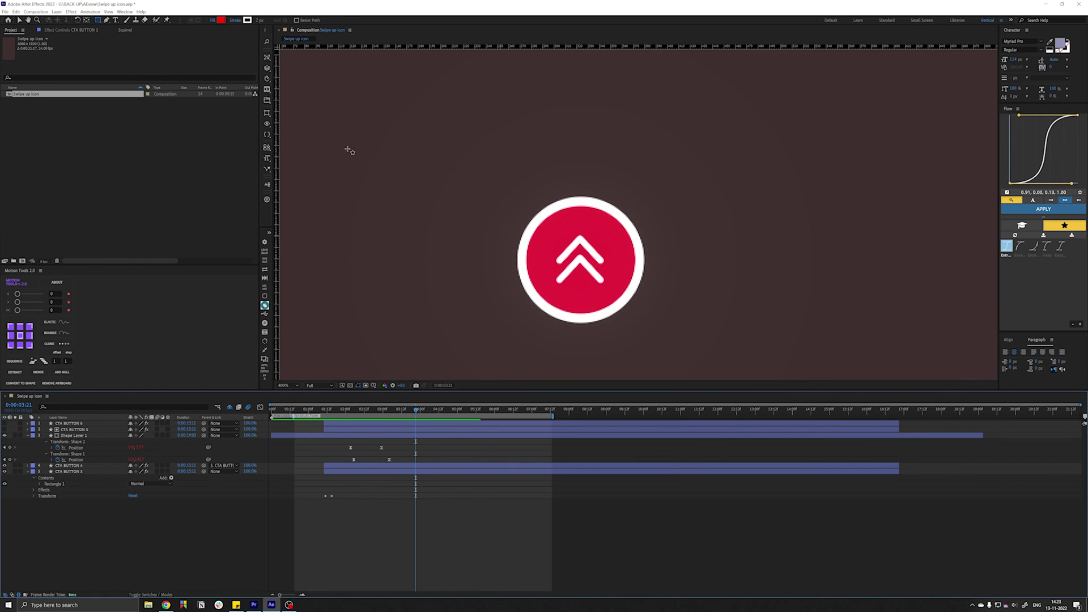
pyautogui.moveTo(347, 148)
pyautogui.mouseDown()
pyautogui.moveTo(476, 261)
pyautogui.moveTo(489, 257)
pyautogui.mouseUp()
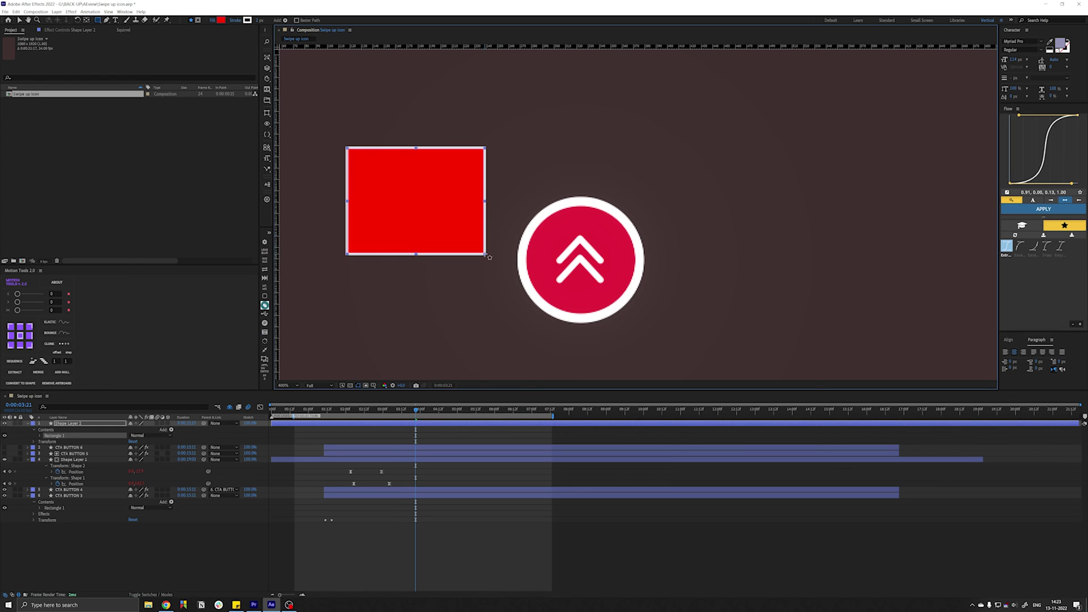
# Apply KBar's size-from-left expression to Rectangle Path 1, widen its Size, and inspect the expression.
pyautogui.click(27, 459)
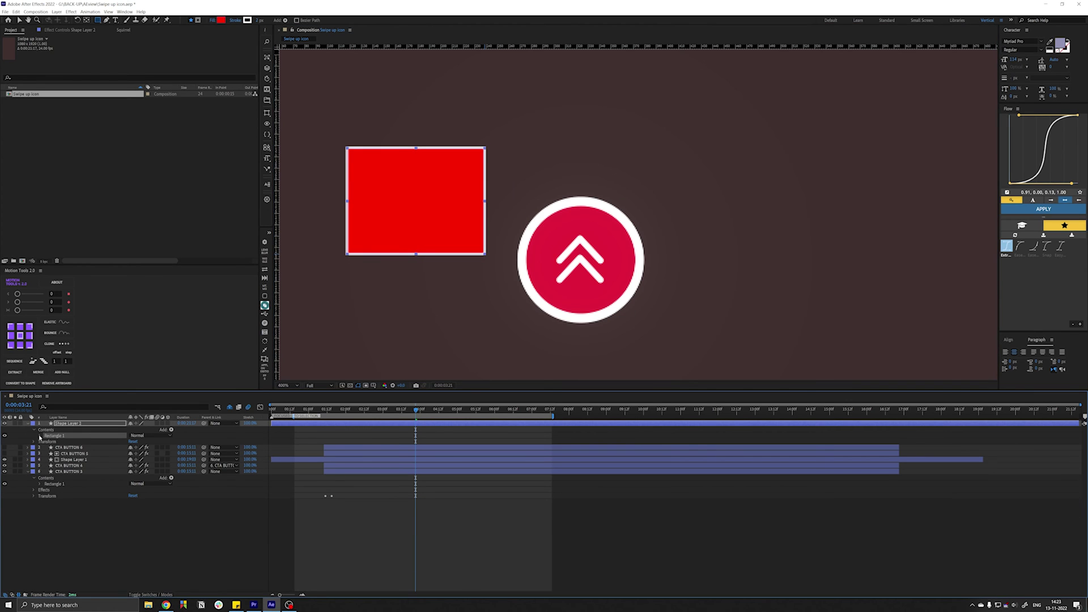
pyautogui.click(39, 436)
pyautogui.click(45, 442)
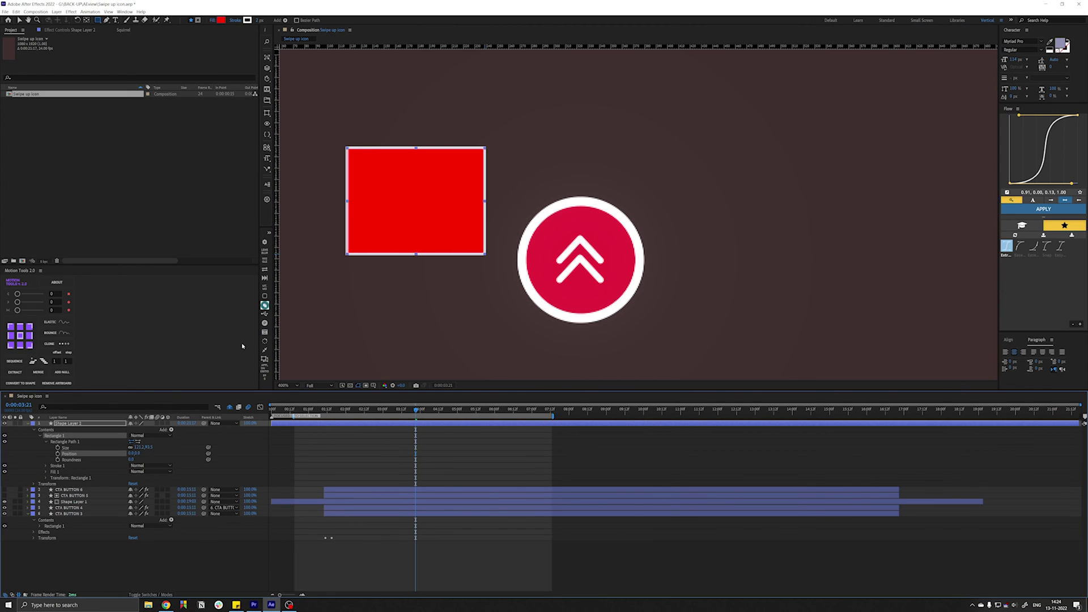
pyautogui.click(263, 372)
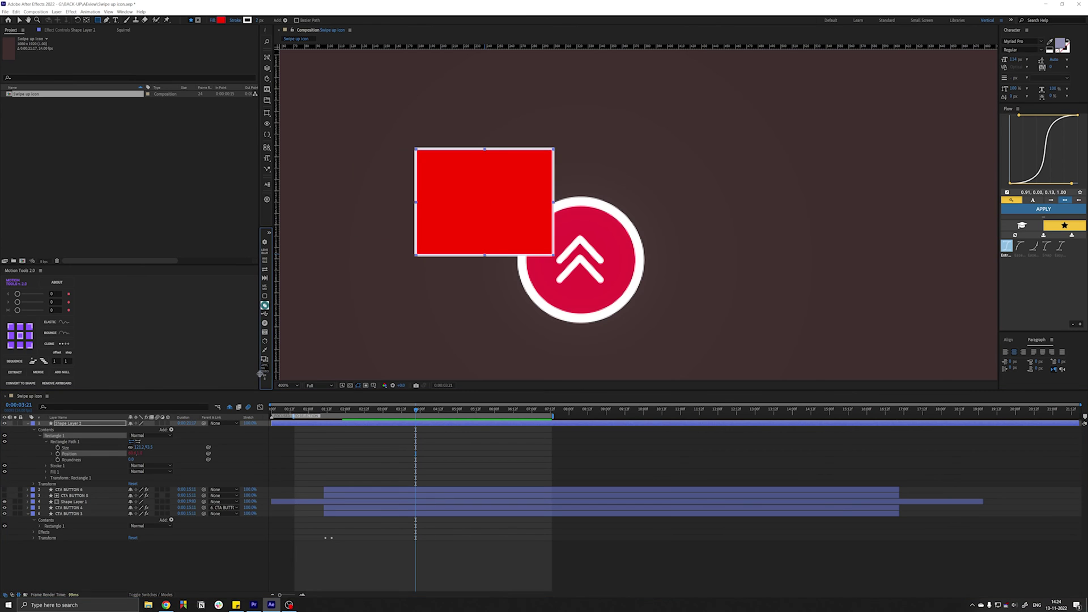
pyautogui.moveTo(139, 447); pyautogui.dragTo(216, 455)
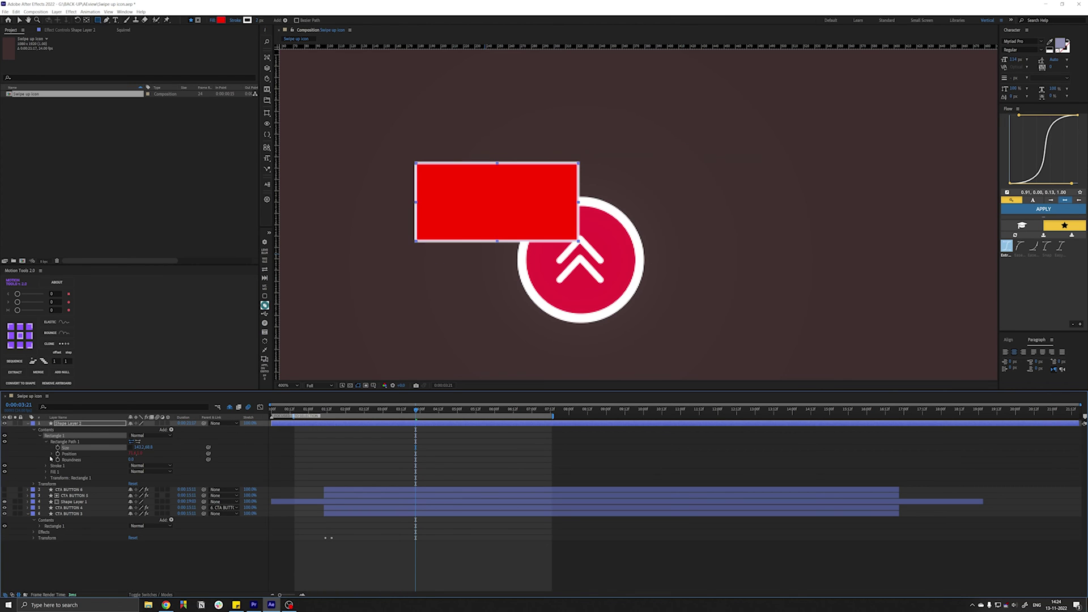
pyautogui.click(52, 454)
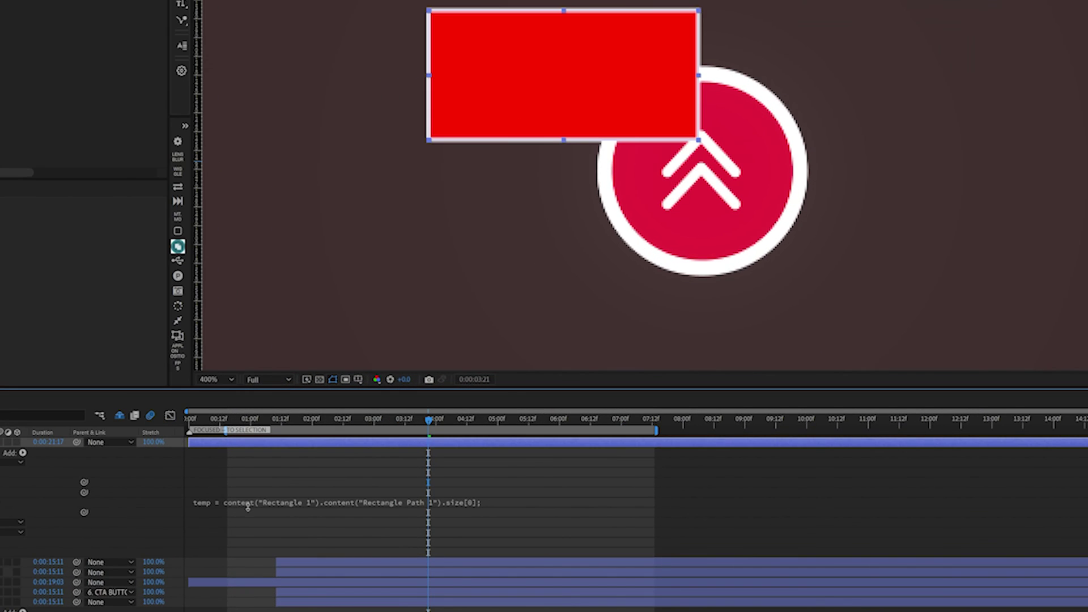
pyautogui.moveTo(247, 508); pyautogui.dragTo(249, 589)
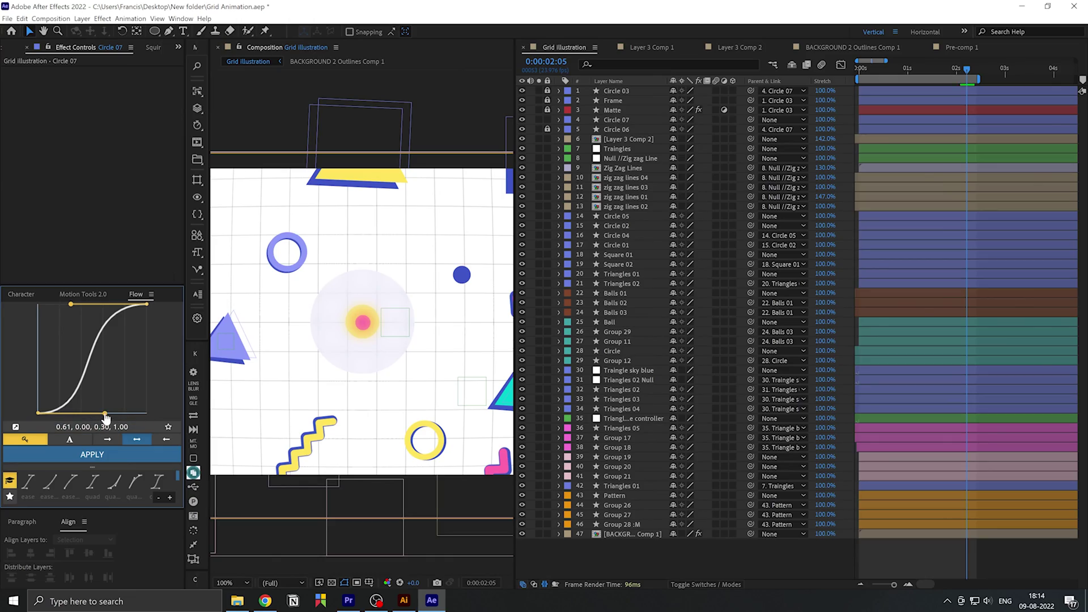
# Set the Flow curve to 0.51, 0.23, 0.30, 1.00 and separate Circle 07's Position into X and Y.
pyautogui.moveTo(105, 413); pyautogui.dragTo(93, 388)
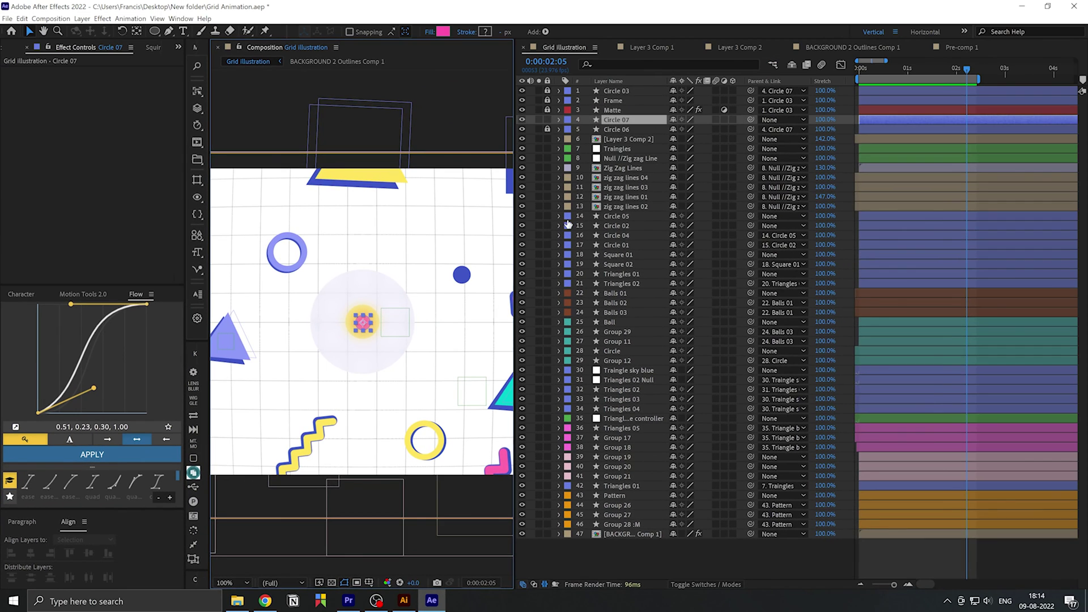
pyautogui.press('p')
pyautogui.rightClick(616, 130)
pyautogui.click(644, 160)
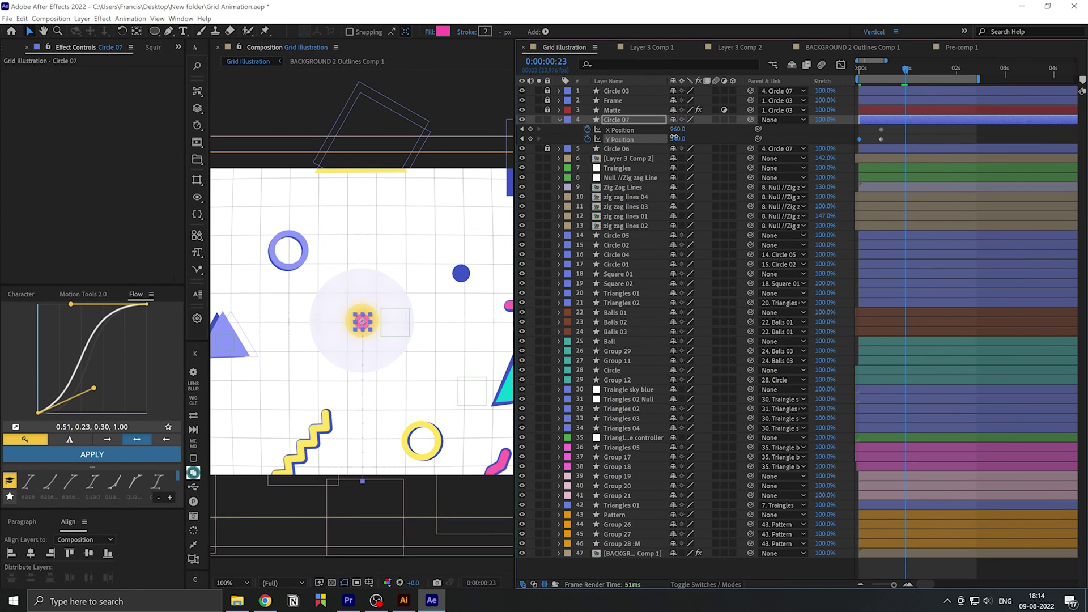
pyautogui.moveTo(662, 137); pyautogui.dragTo(658, 137)
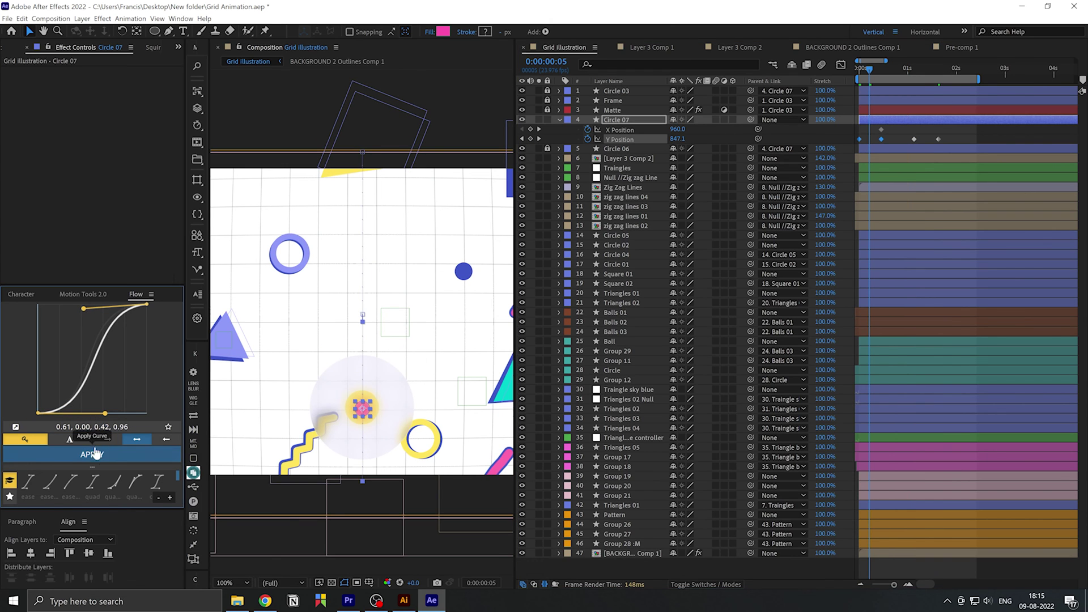
# Reshape both Flow handles and apply the easing to Circle 07's last two Y Position keyframes.
pyautogui.click(105, 456)
pyautogui.moveTo(969, 144); pyautogui.dragTo(898, 136)
pyautogui.moveTo(105, 414); pyautogui.dragTo(86, 406)
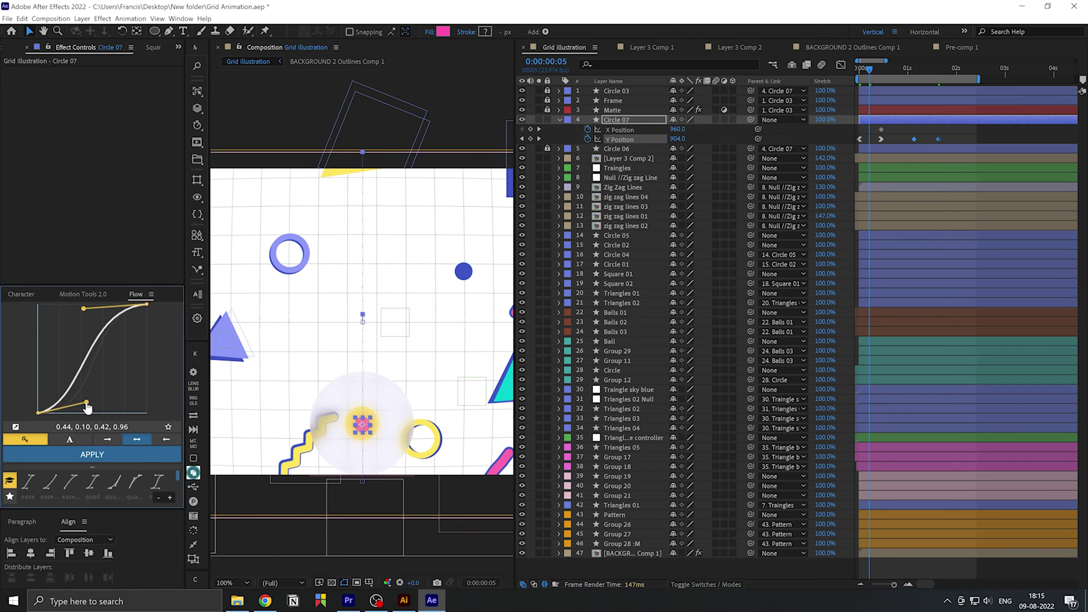
pyautogui.moveTo(123, 328); pyautogui.dragTo(82, 313)
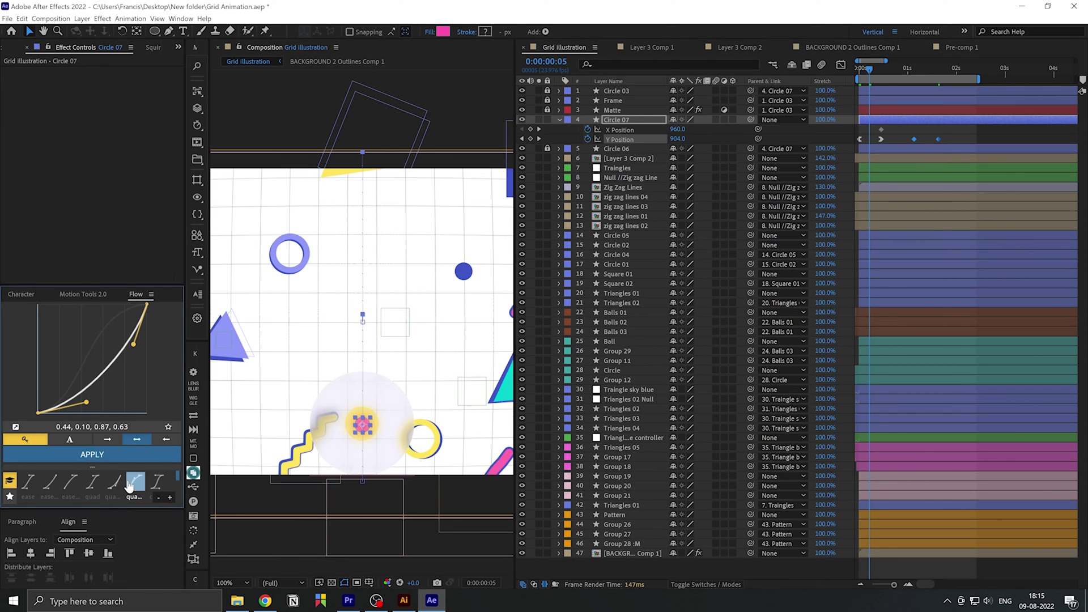
pyautogui.click(121, 455)
# Refine the curve against the Y Position graph and apply the 0.88, 0.49 easing.
pyautogui.click(841, 65)
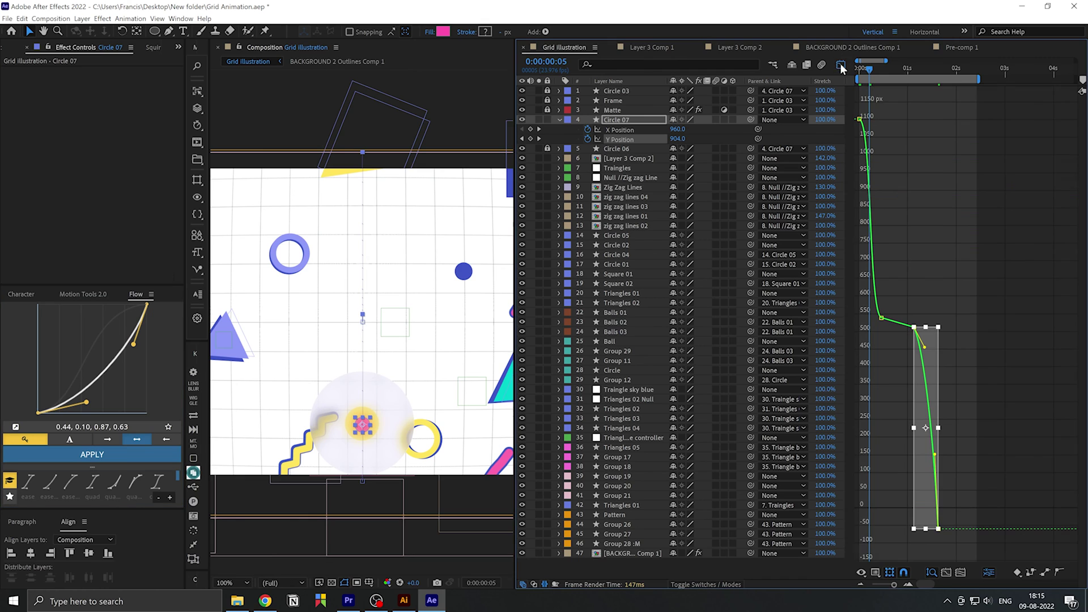
pyautogui.moveTo(131, 343)
pyautogui.mouseDown()
pyautogui.moveTo(108, 321)
pyautogui.moveTo(44, 304)
pyautogui.moveTo(134, 360)
pyautogui.mouseUp()
pyautogui.click(105, 454)
pyautogui.click(107, 454)
pyautogui.click(111, 454)
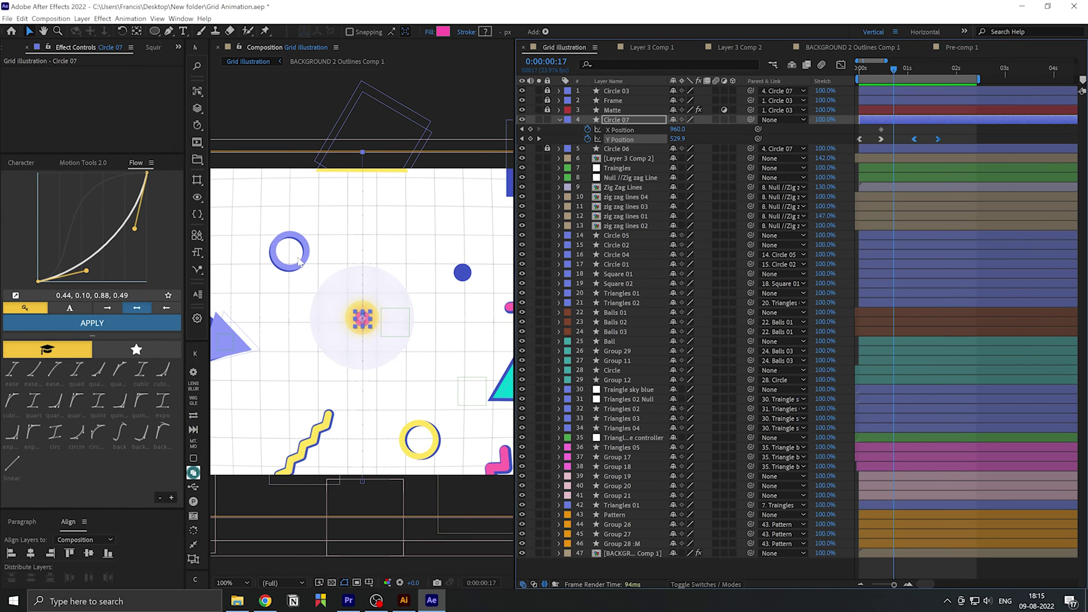
# Apply Flow's quint preset 0.84, 0.00, 0.16, 1.00, then unlock Circle 06 and open its parent choices.
pyautogui.click(98, 370)
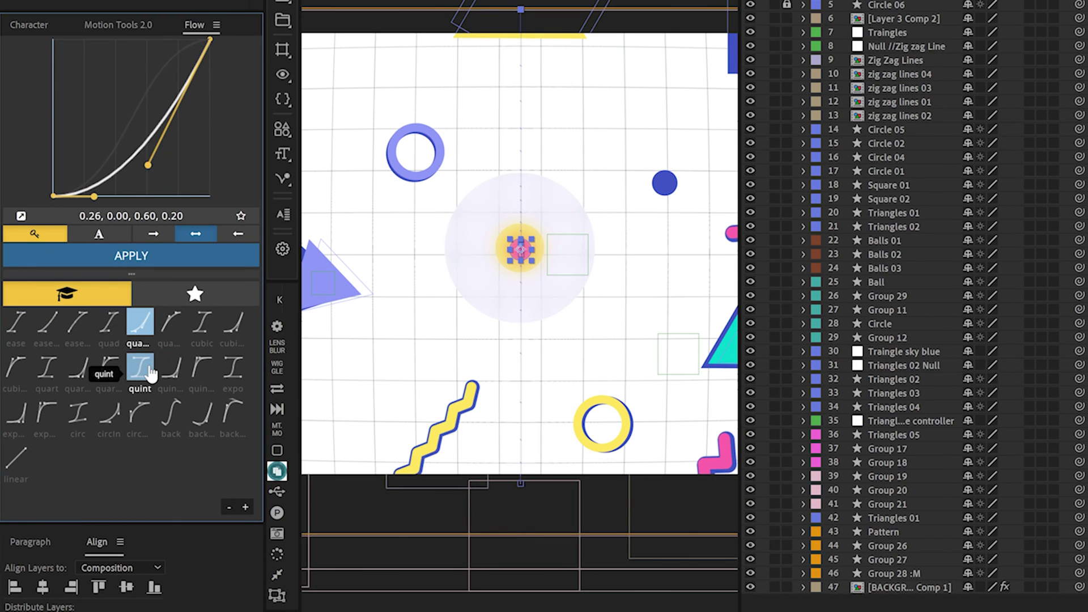
pyautogui.click(140, 367)
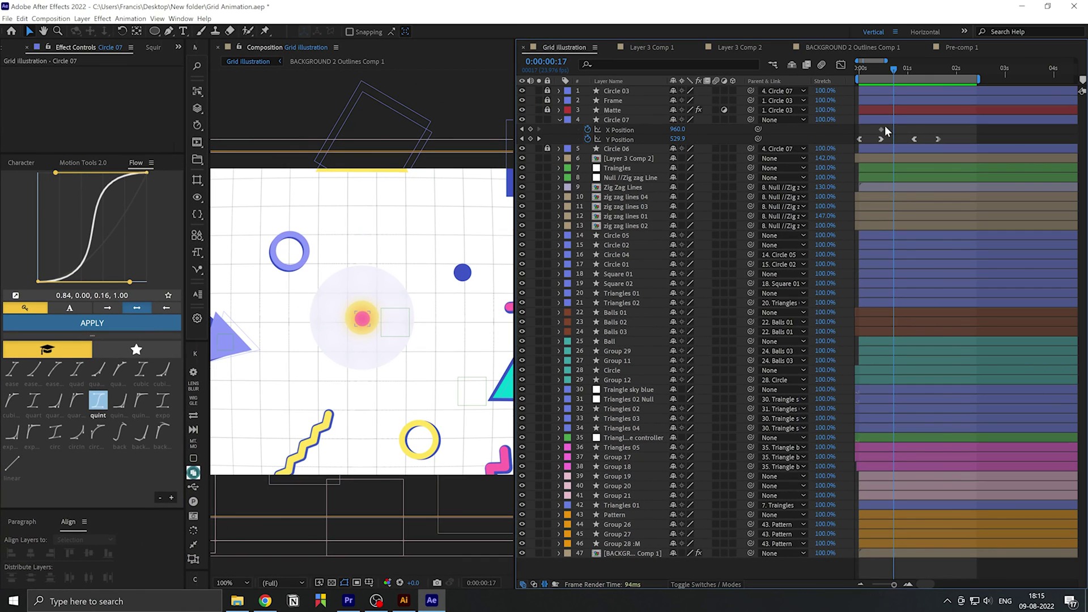
pyautogui.moveTo(888, 76); pyautogui.dragTo(882, 72)
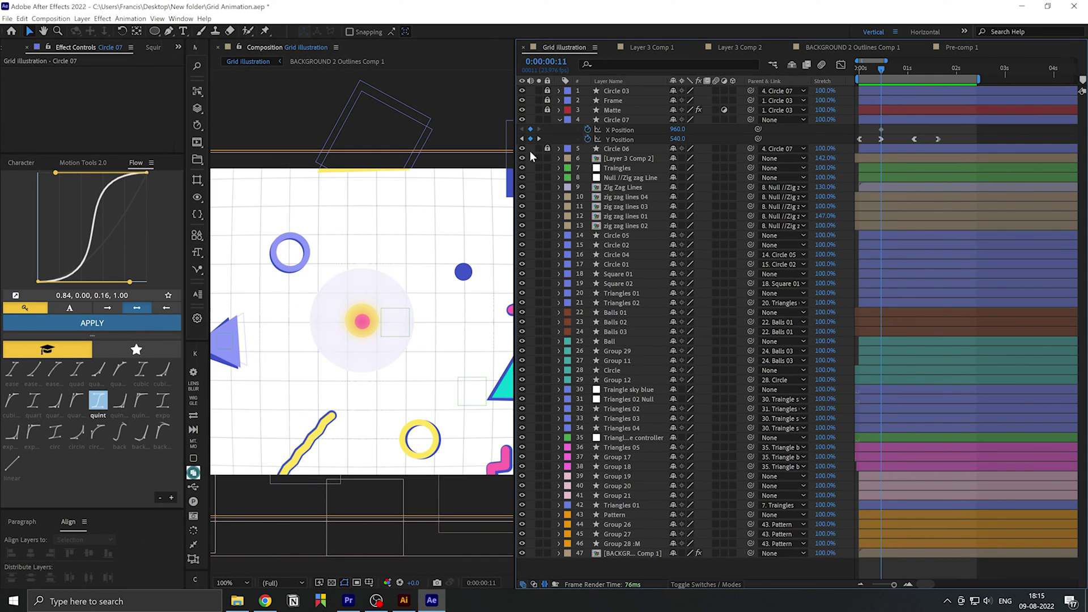
pyautogui.click(547, 149)
pyautogui.click(781, 148)
# Set Circle 06's Parent to None and start keyframing its Position.
pyautogui.click(794, 72)
pyautogui.click(628, 149)
pyautogui.press('p')
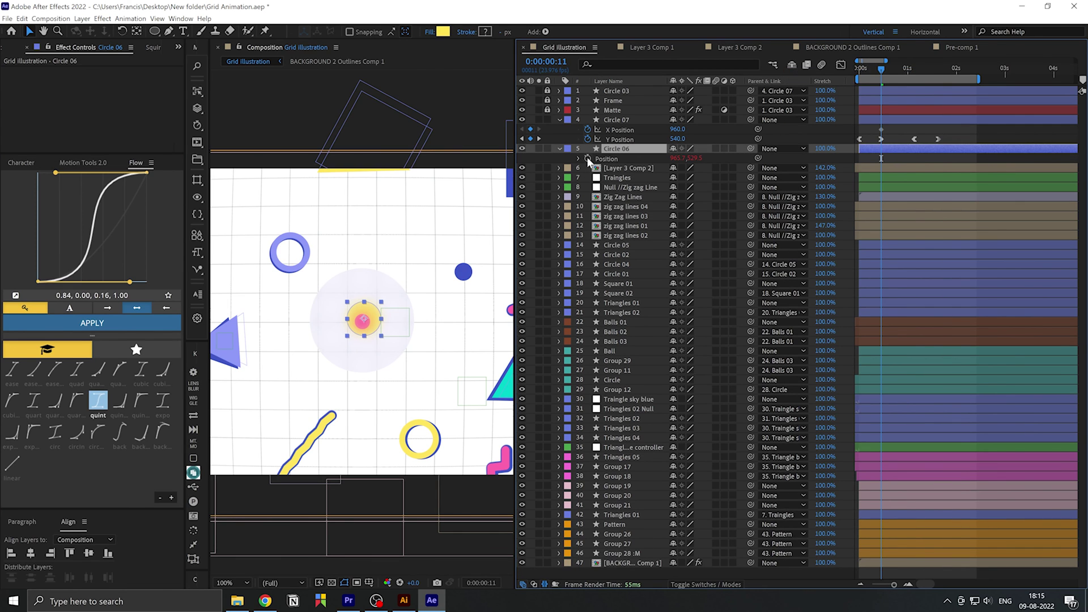
pyautogui.click(588, 158)
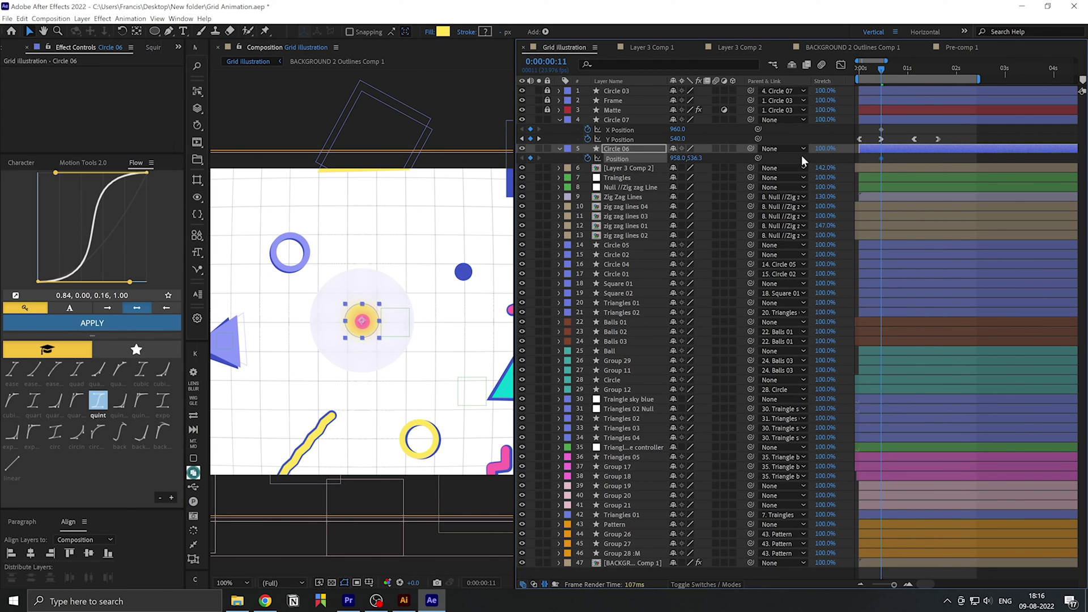
pyautogui.moveTo(694, 158); pyautogui.dragTo(823, 168)
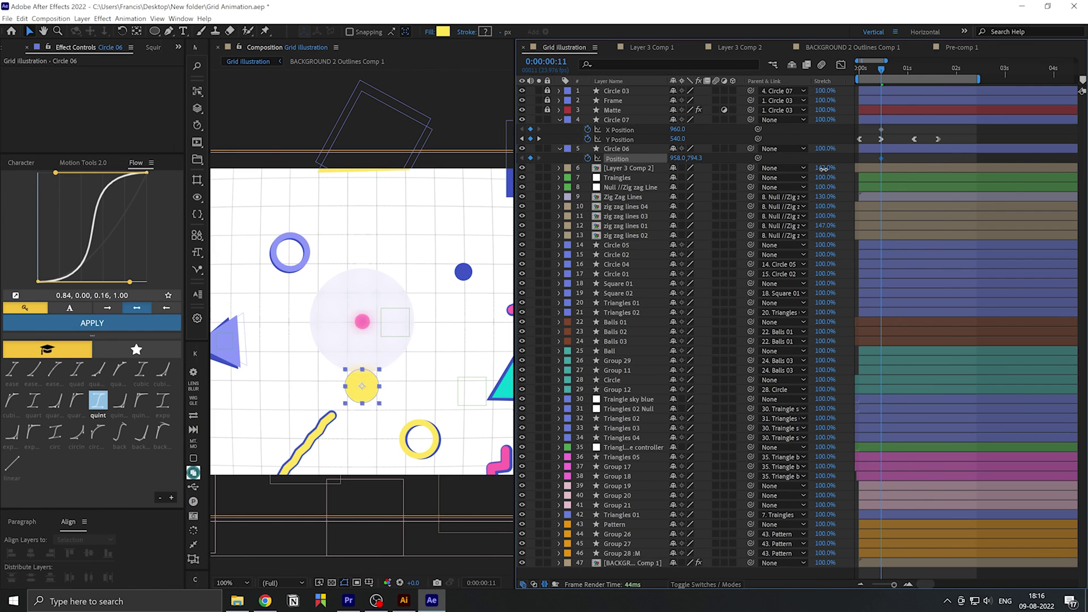
pyautogui.hotkey('ctrl', 'z')
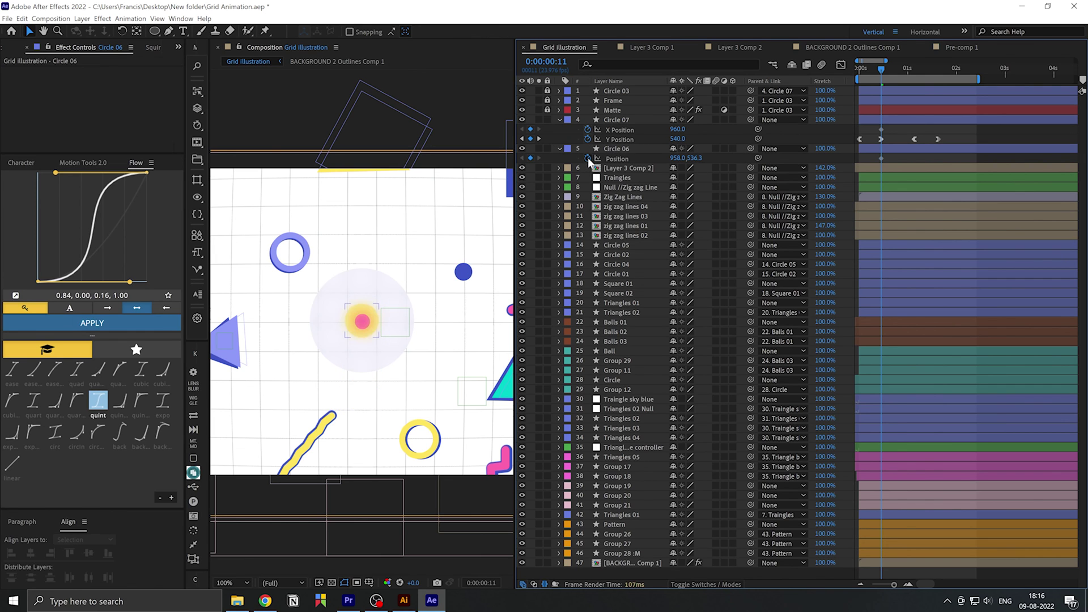
# Place Circle 06 near the bottom on the first frame and preview the rise to centre.
pyautogui.click(859, 68)
pyautogui.moveTo(743, 159); pyautogui.dragTo(732, 164)
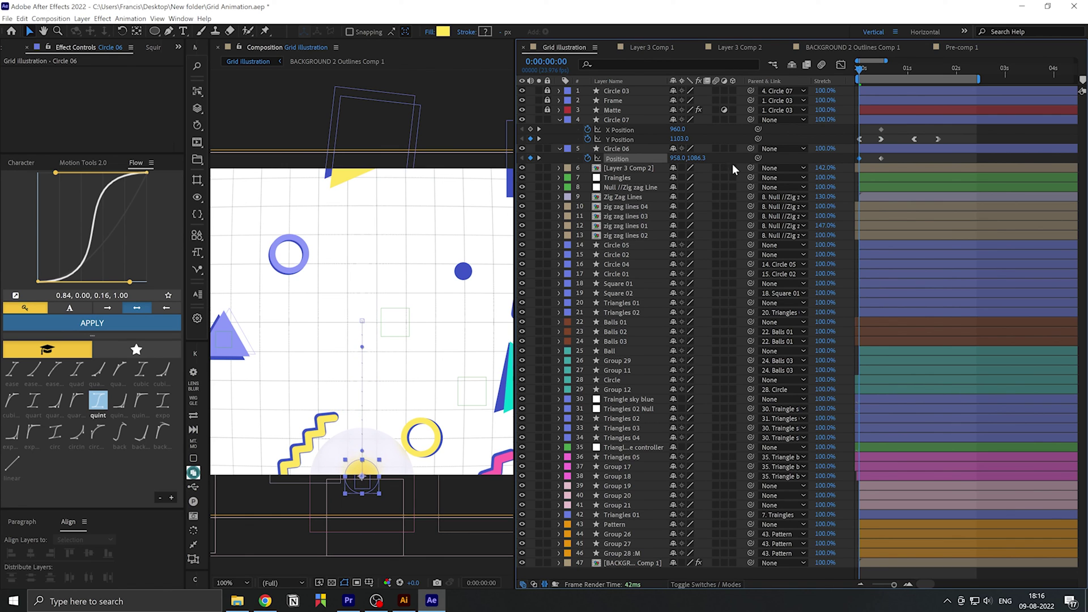
pyautogui.click(917, 158)
pyautogui.press('space')
pyautogui.click(912, 154)
pyautogui.click(869, 69)
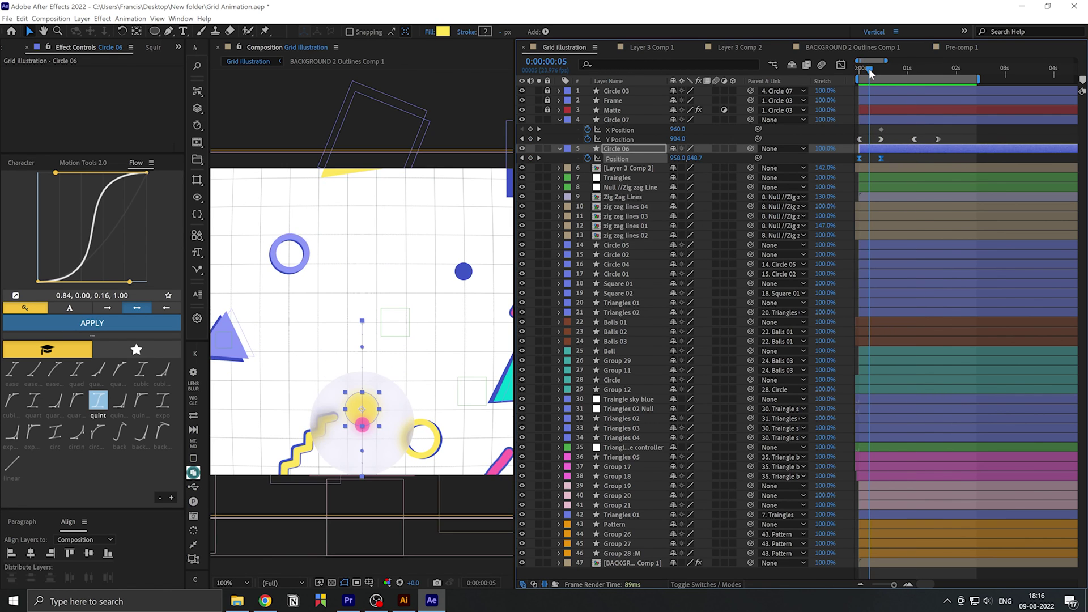
# Read Circle 07's Y Position easing into Flow and apply it to Circle 06's keyframes (0.61, 0.00, 0.42, 0.96).
pyautogui.moveTo(891, 137); pyautogui.dragTo(863, 143)
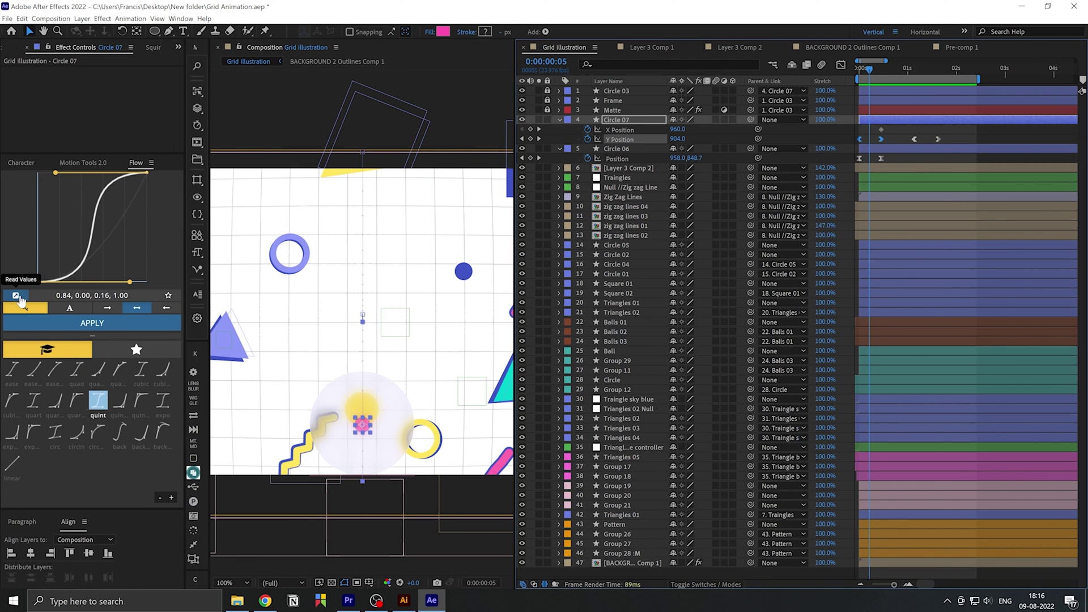
pyautogui.click(17, 297)
pyautogui.press('k')
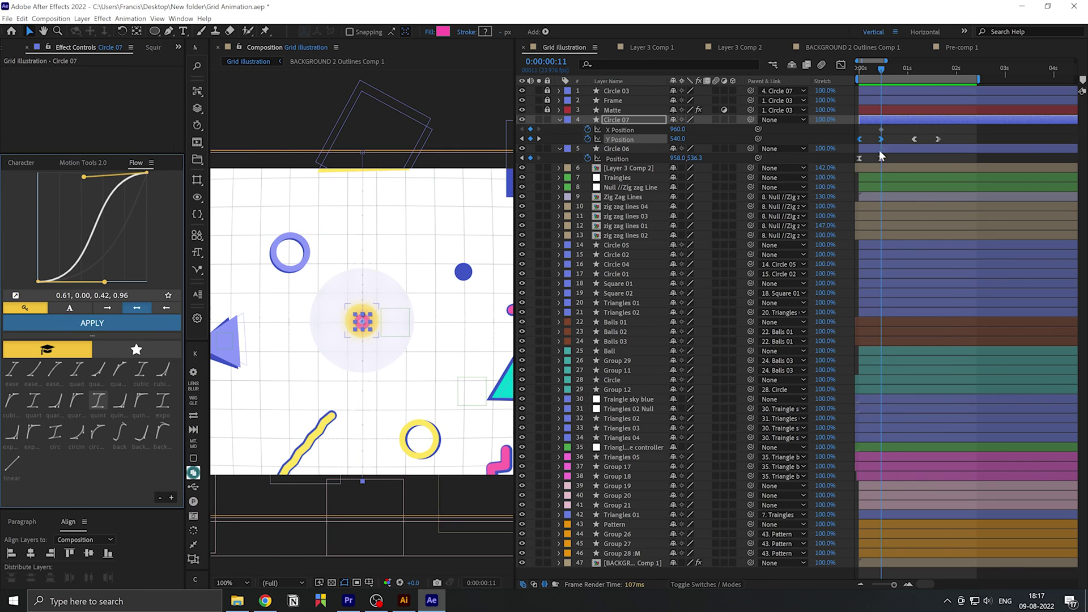
pyautogui.moveTo(893, 157); pyautogui.dragTo(849, 162)
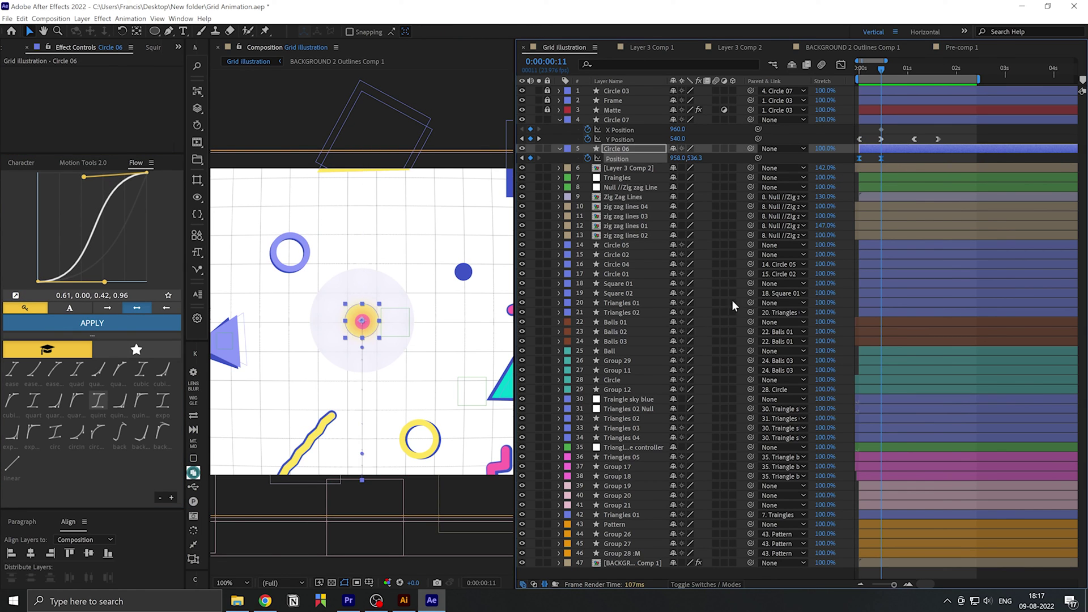
pyautogui.click(91, 326)
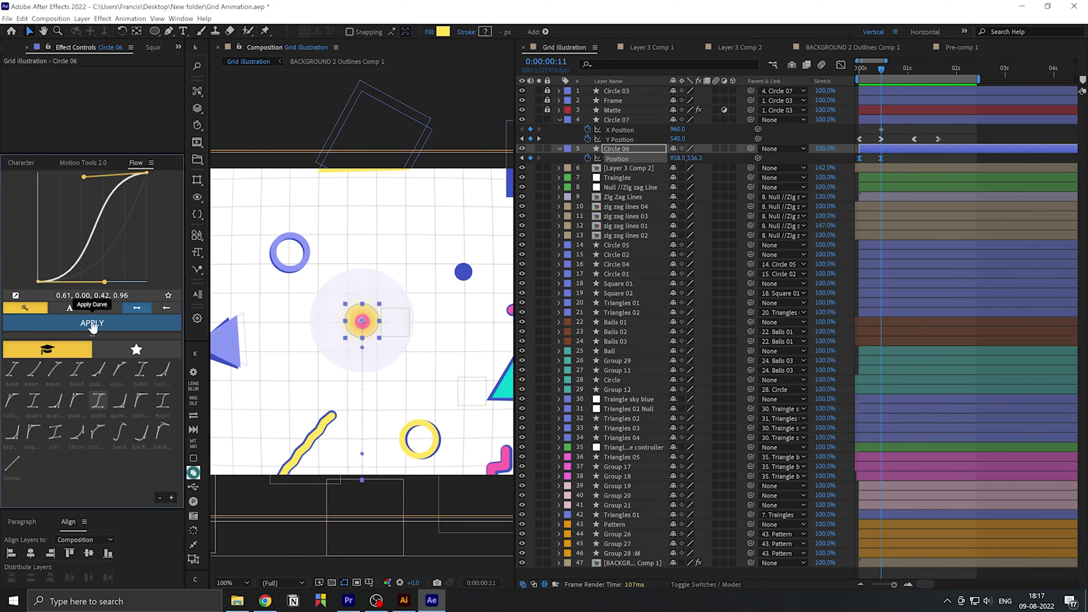
# Check the eased motion between frames 5 and 10 in the Graph Editor, including Circle 07's X Position.
pyautogui.click(869, 67)
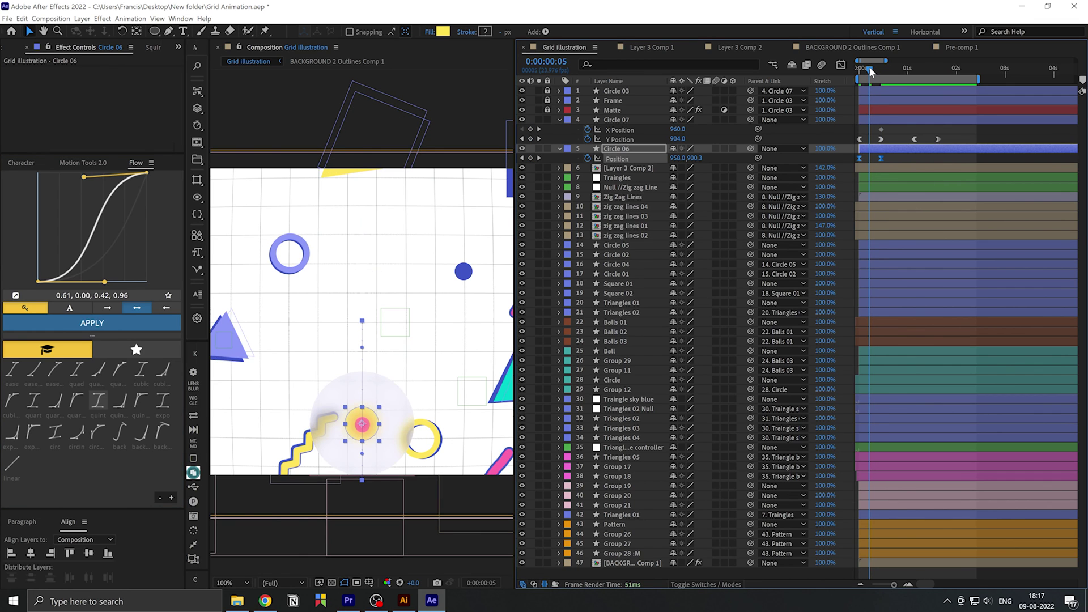
pyautogui.moveTo(866, 67); pyautogui.dragTo(879, 66)
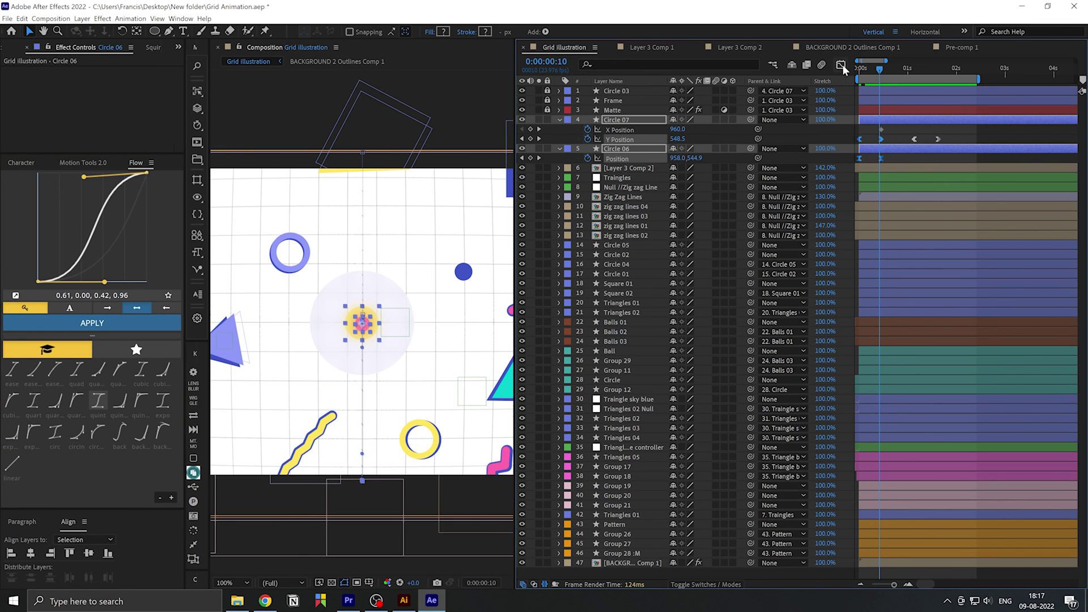
pyautogui.click(841, 65)
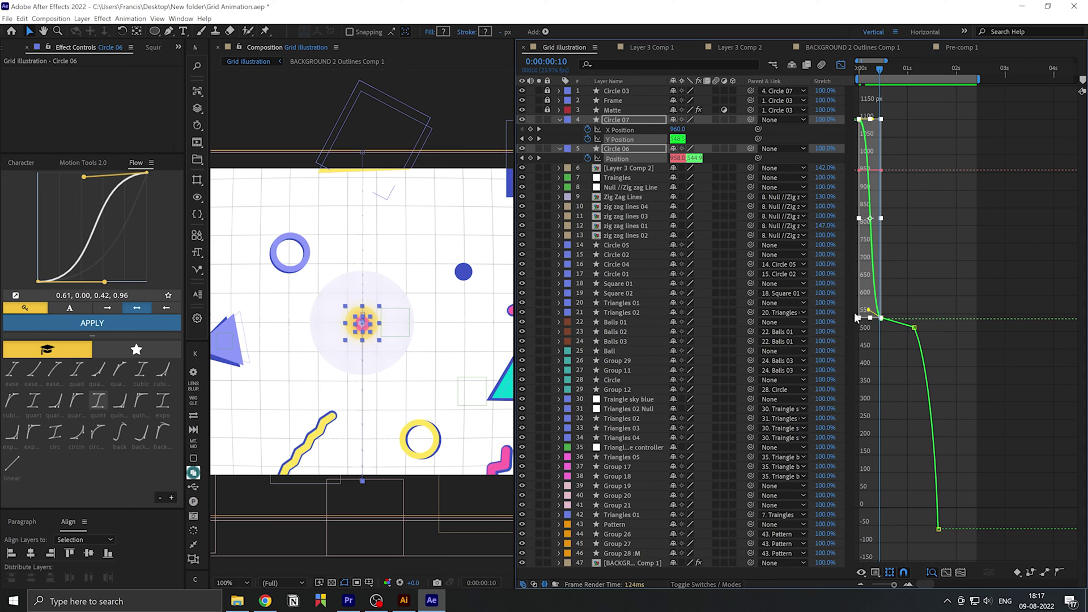
pyautogui.keyDown('alt'); pyautogui.scroll(2, 861, 268); pyautogui.keyUp('alt')
pyautogui.keyDown('alt'); pyautogui.scroll(3, 861, 268); pyautogui.keyUp('alt')
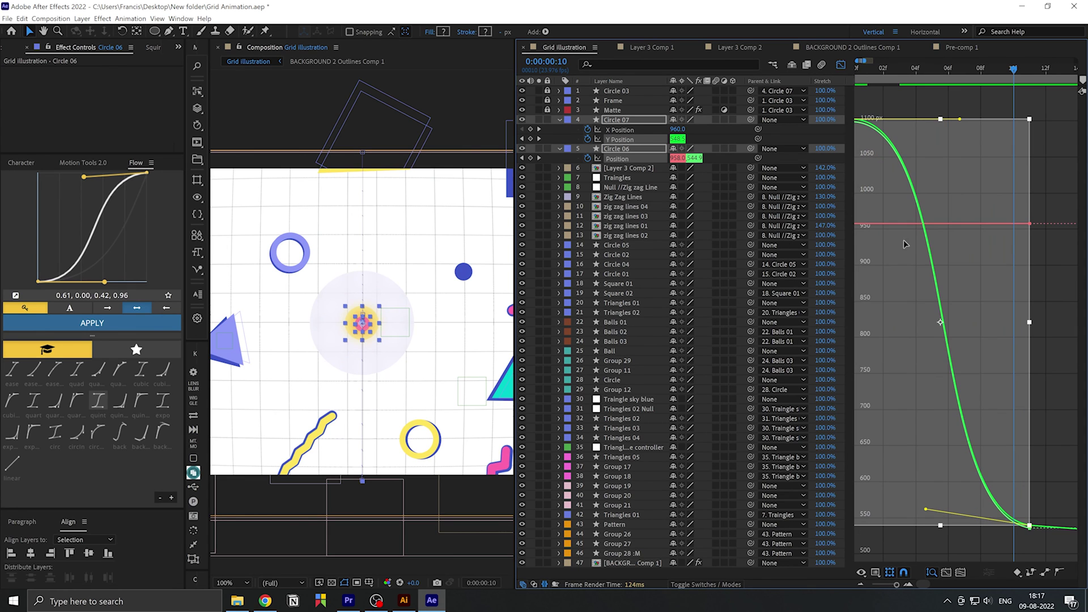
pyautogui.scroll(-1, 998, 185)
pyautogui.click(1017, 163)
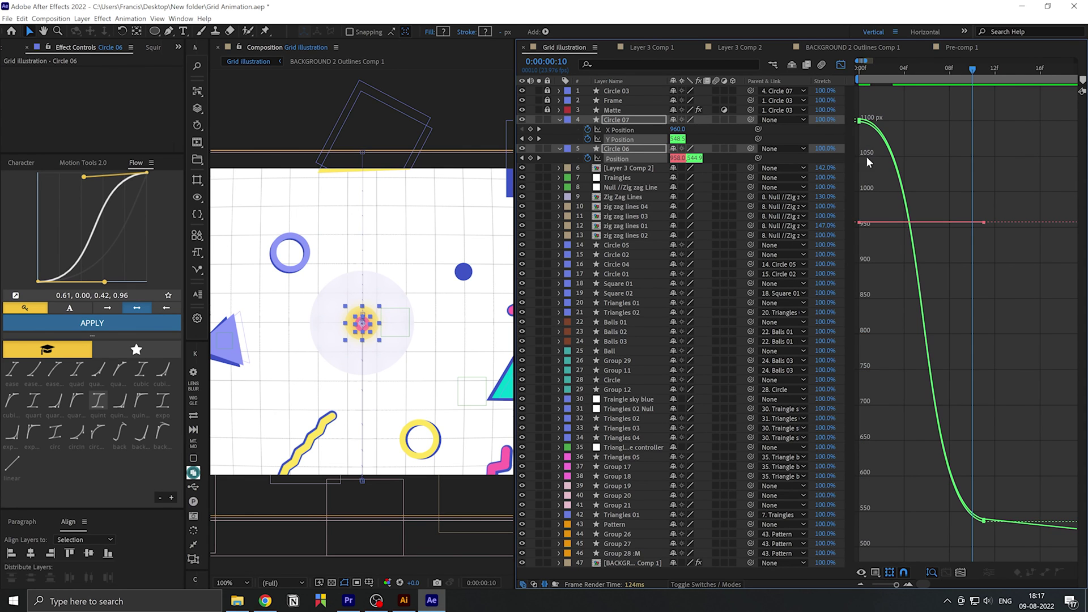
pyautogui.click(631, 139)
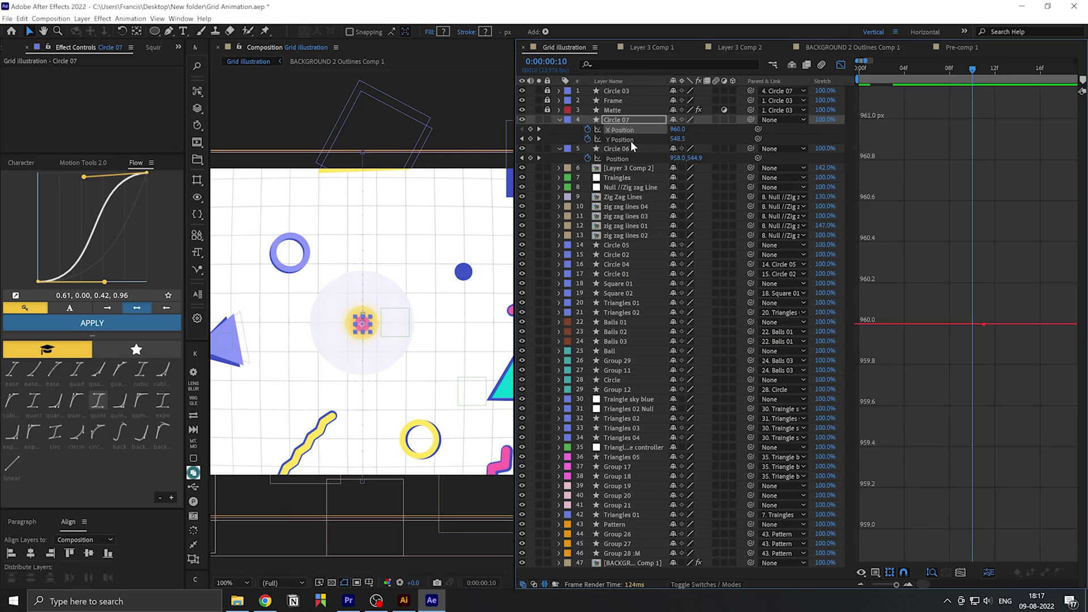